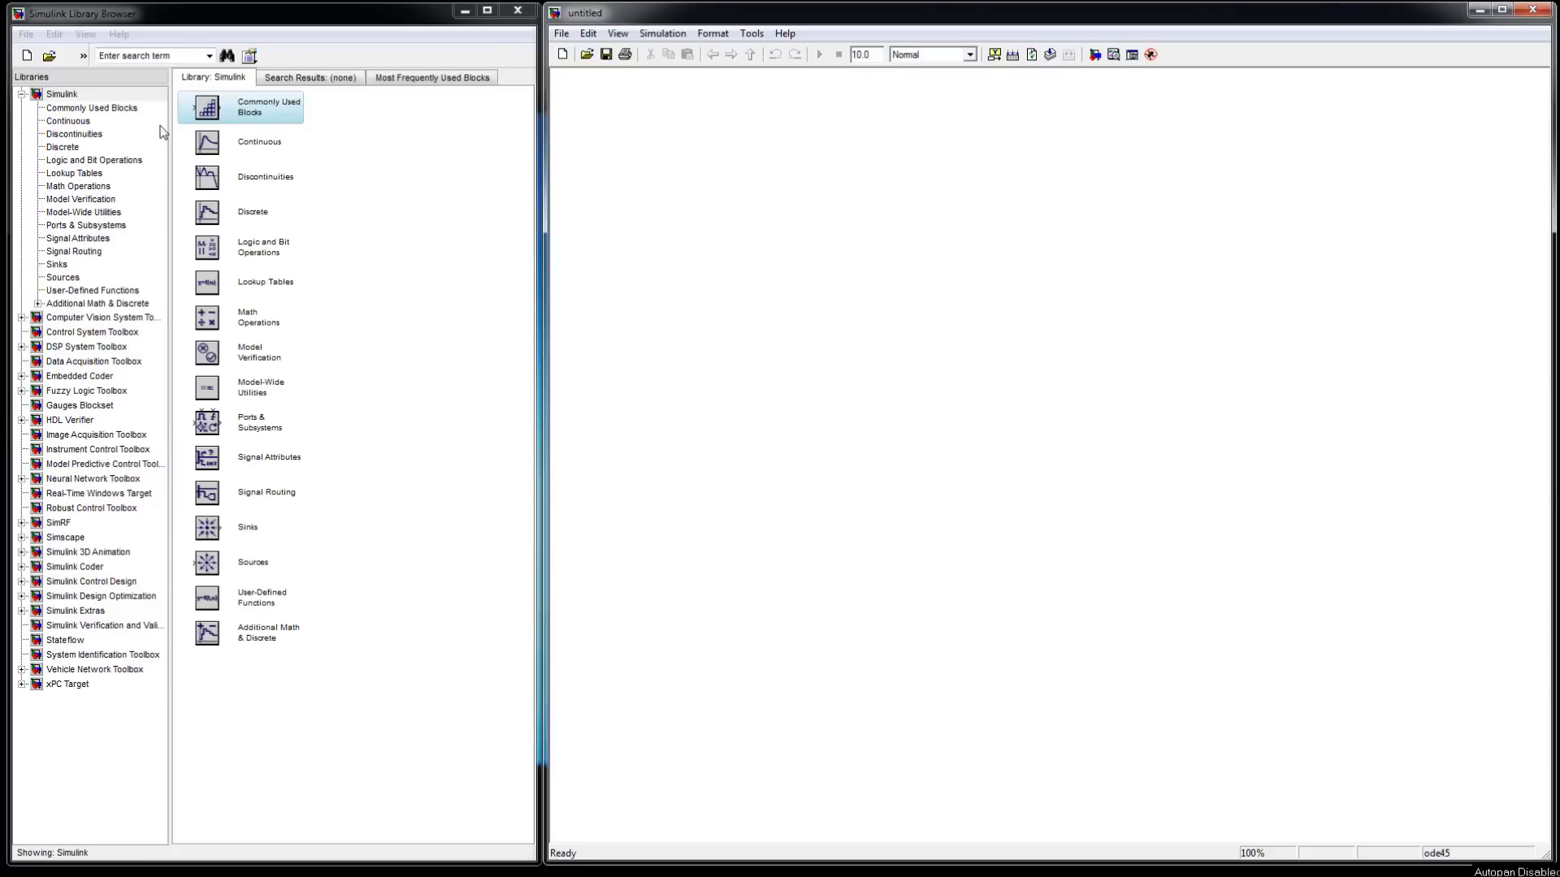
left_click(157, 22)
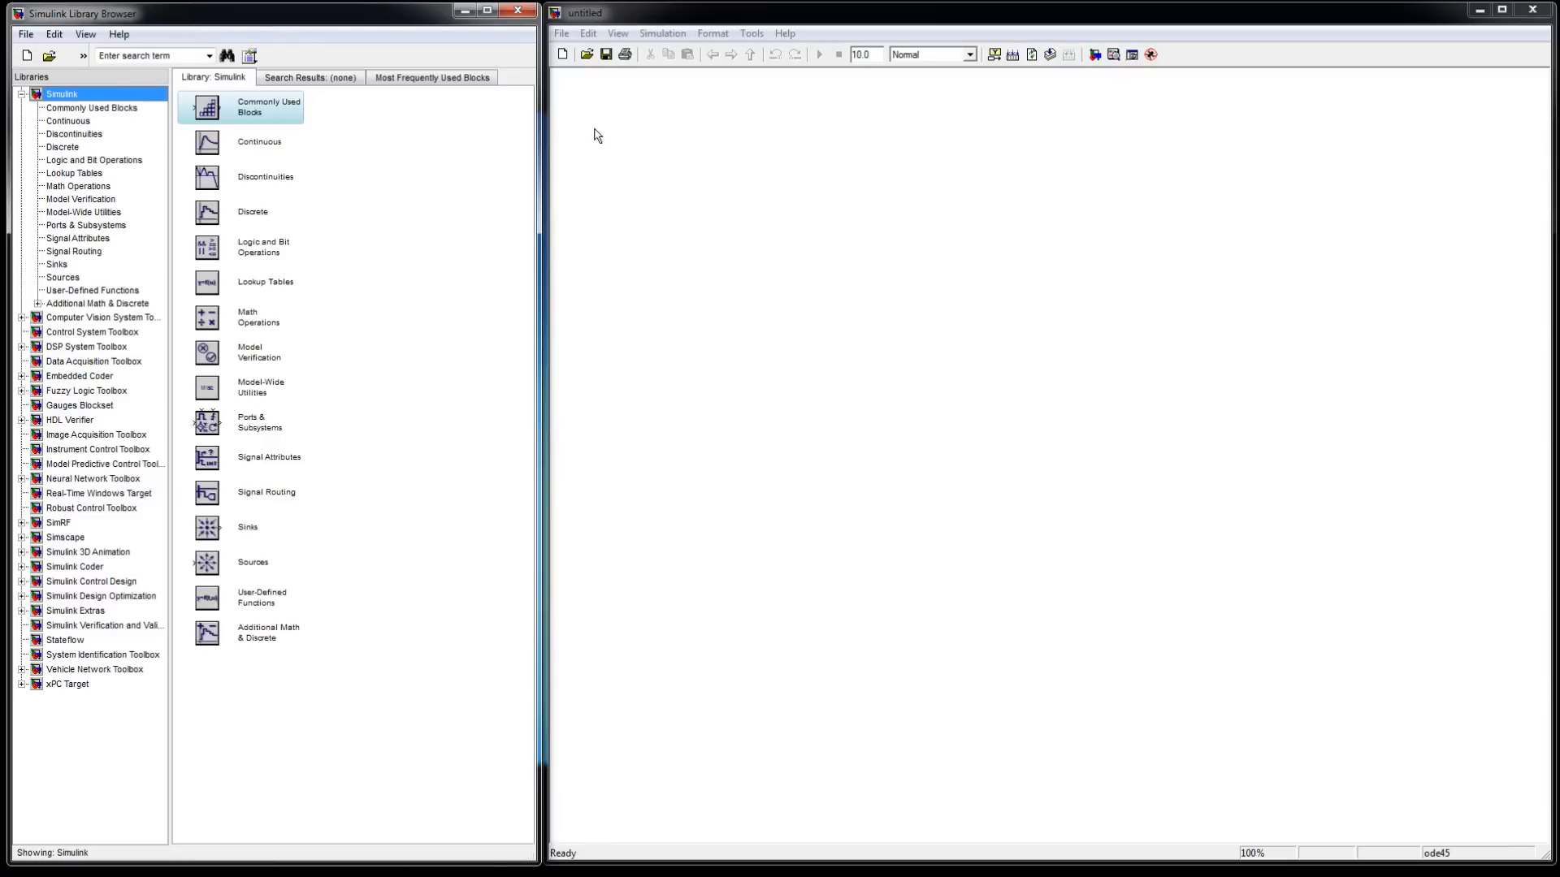
left_click(618, 34)
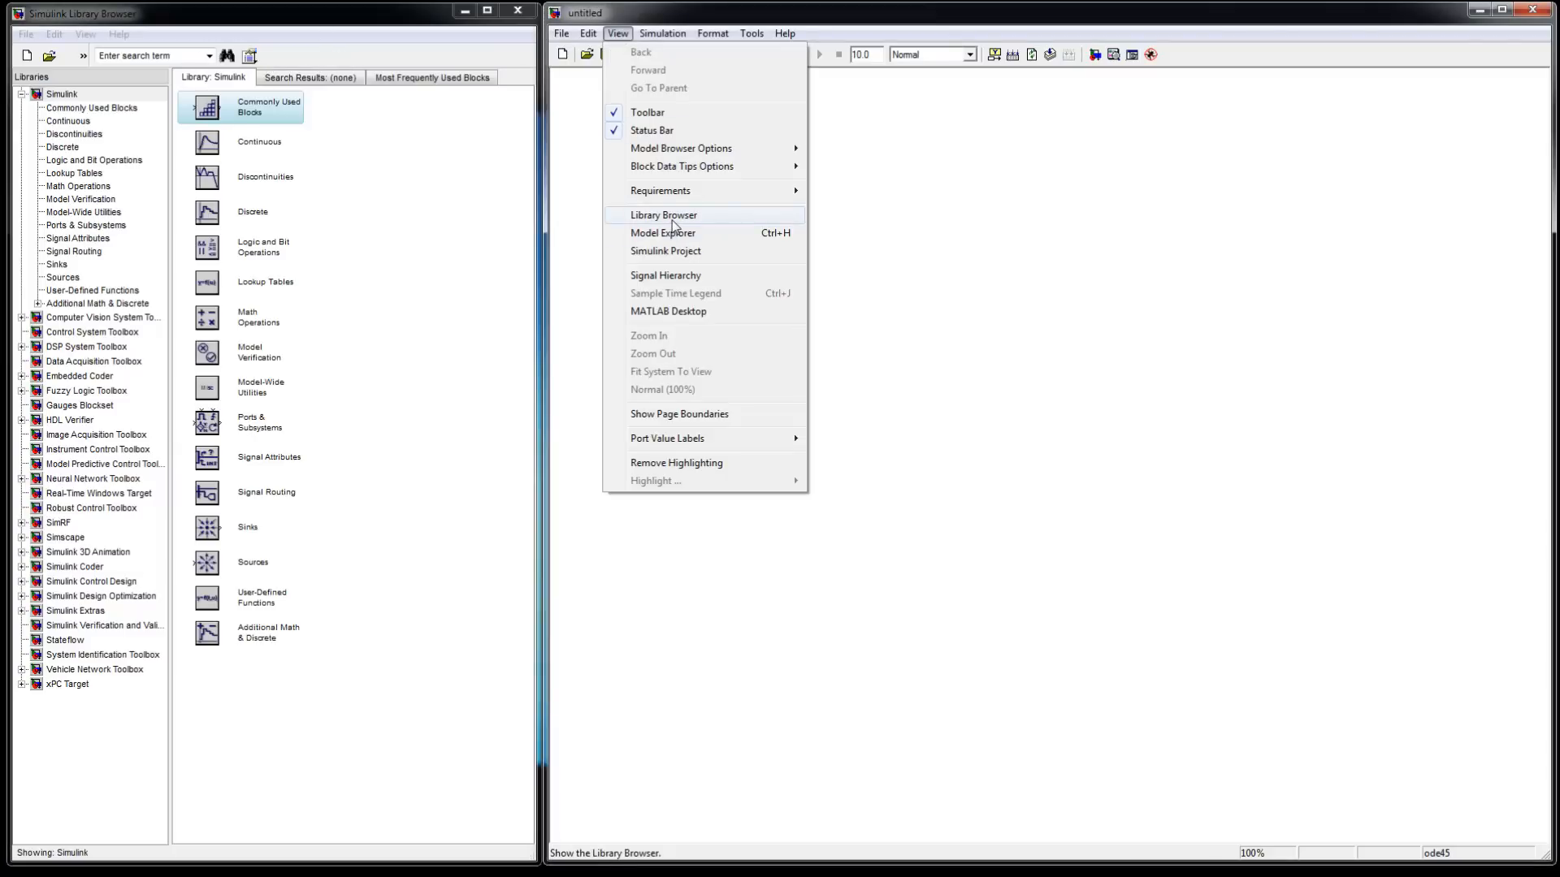
left_click(896, 23)
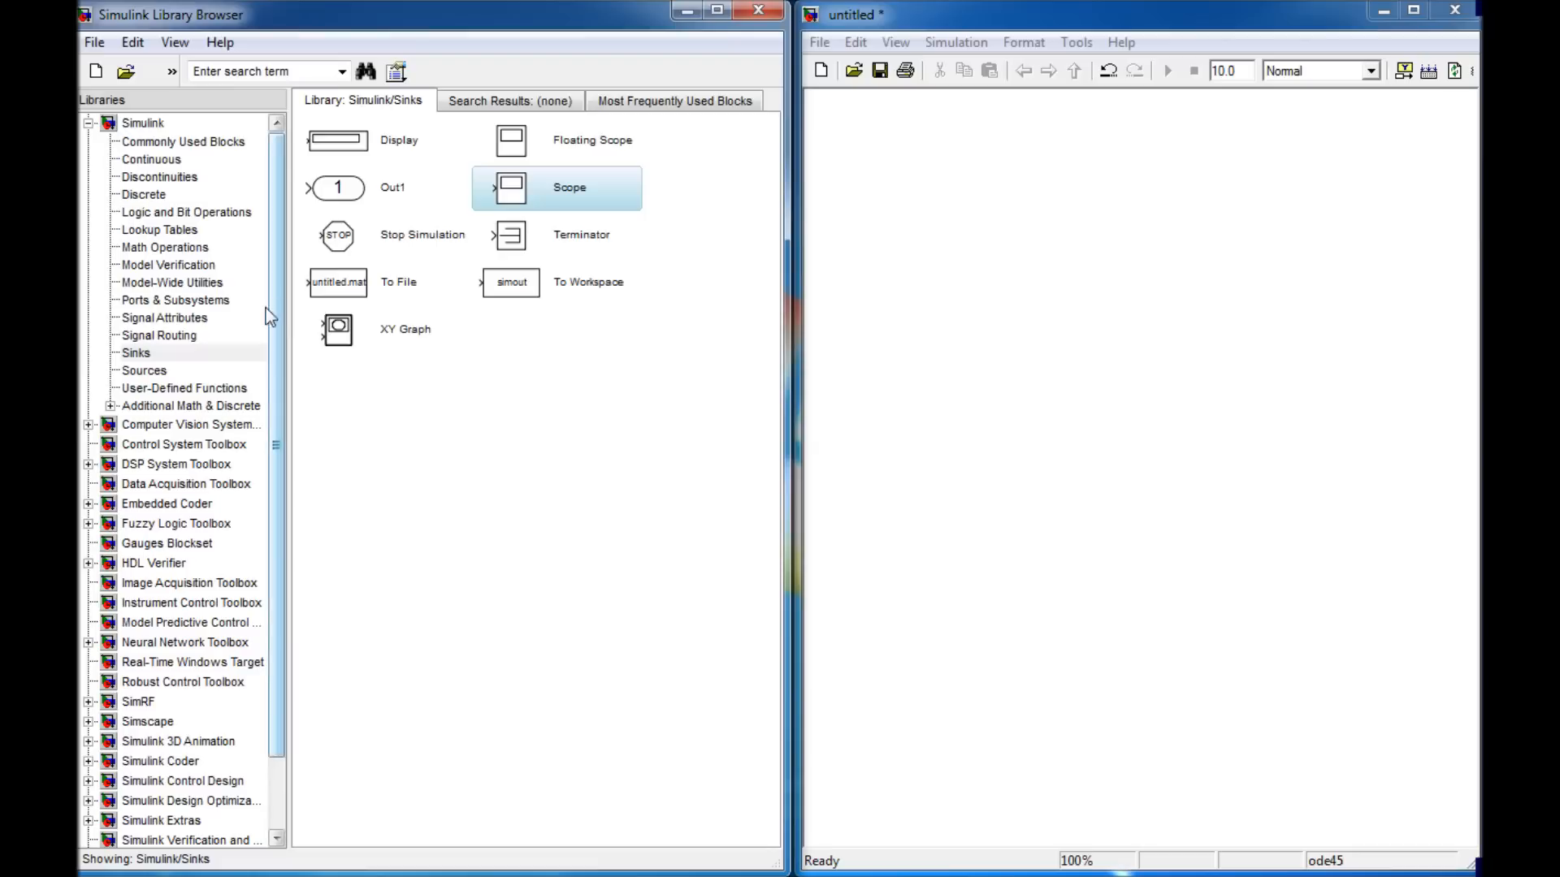
Add a Step block from the Sources library to the model and set its step time to 0
left_click(148, 373)
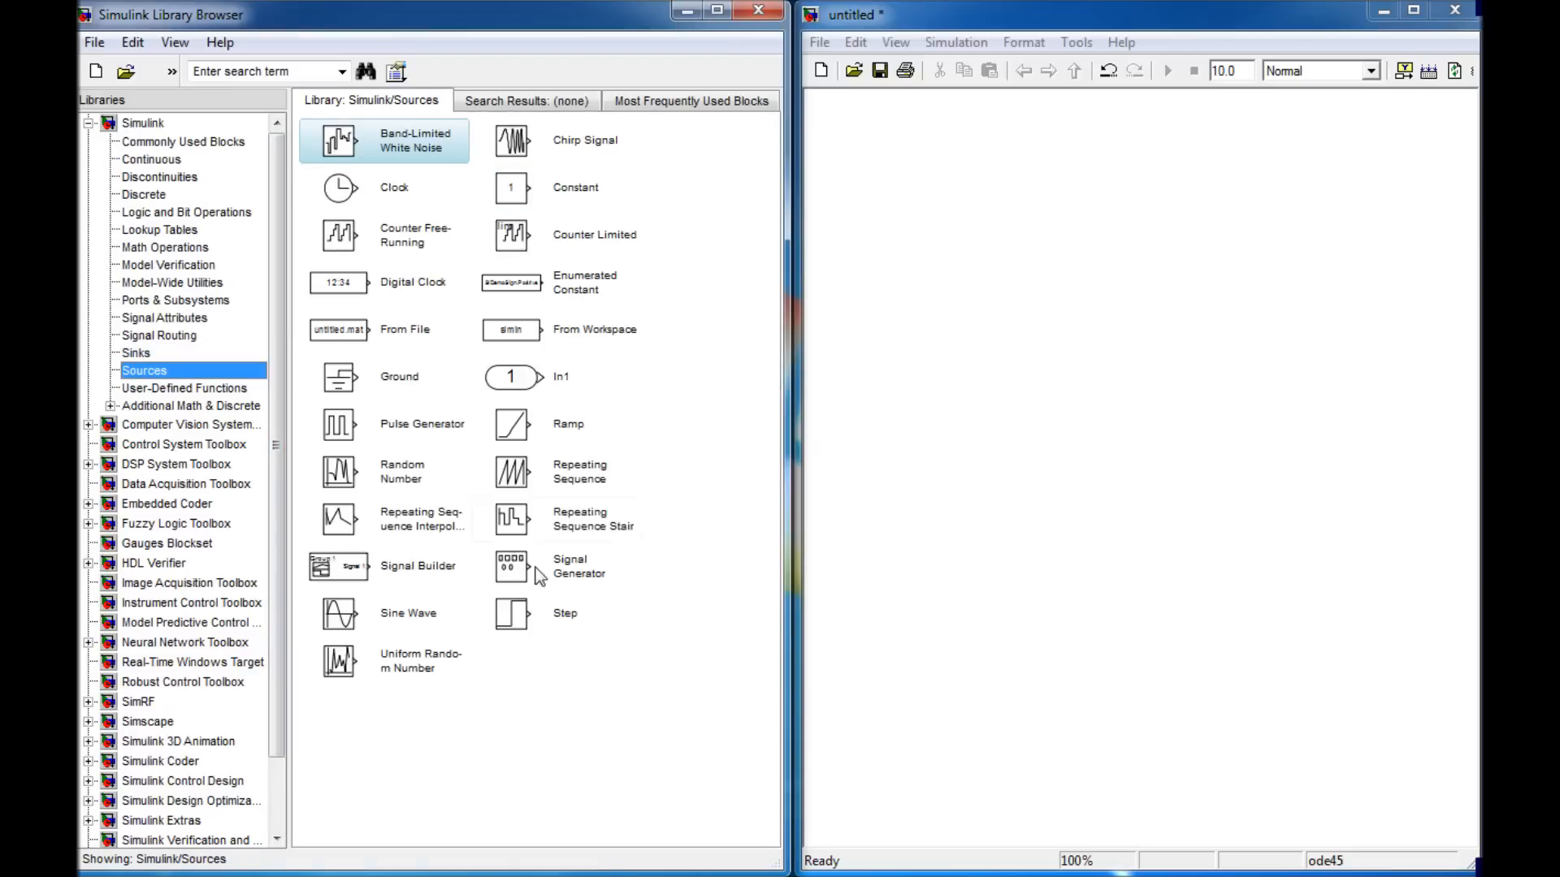
left_click_drag(526, 615, 1007, 308)
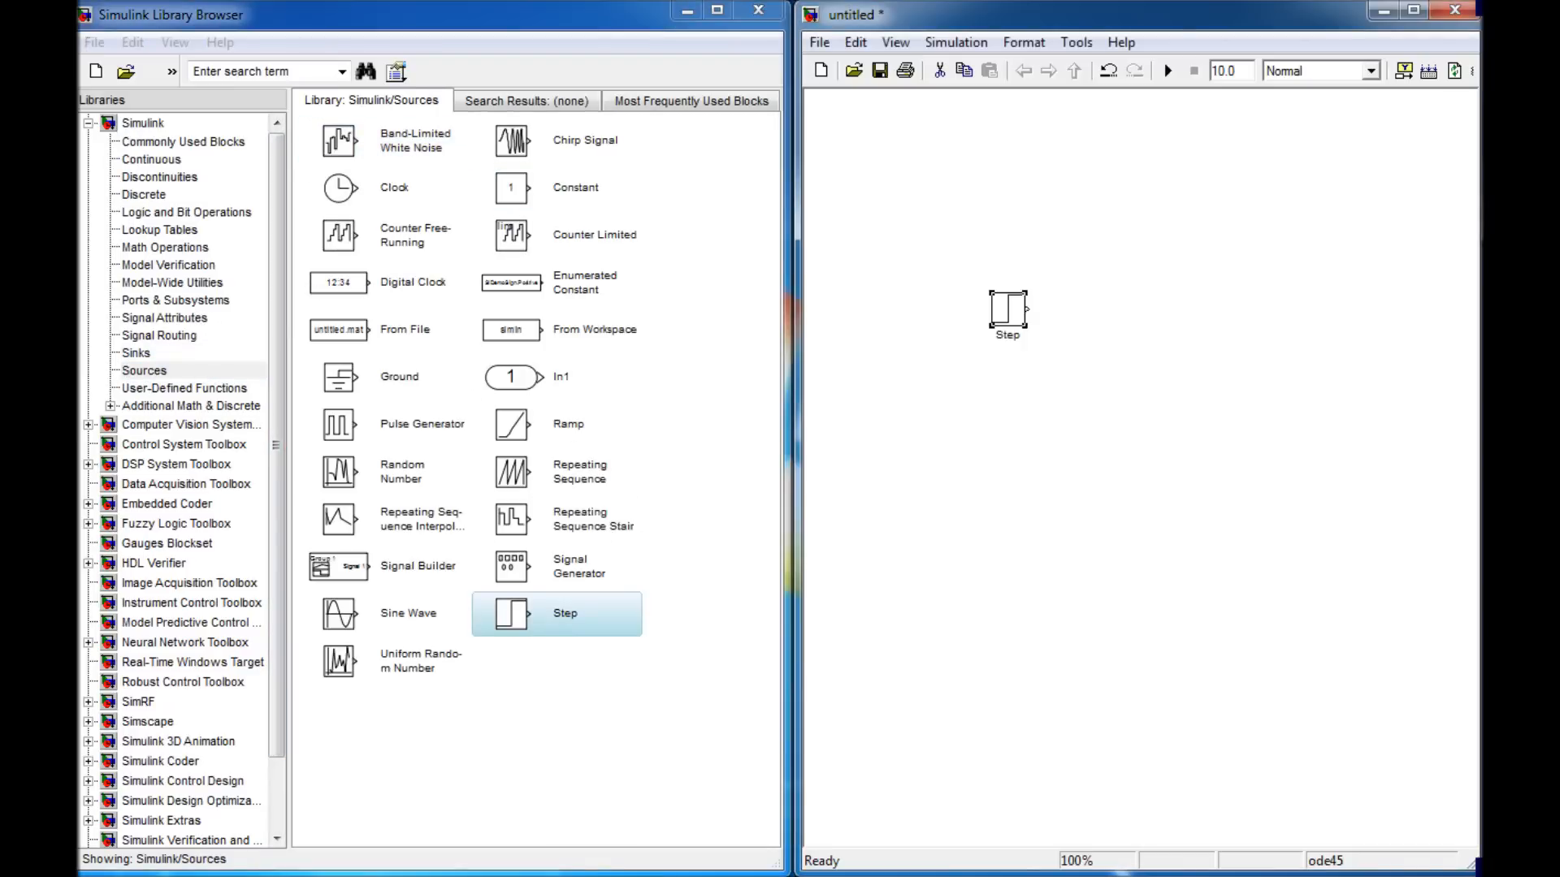
left_click(1032, 364)
double_click(1020, 318)
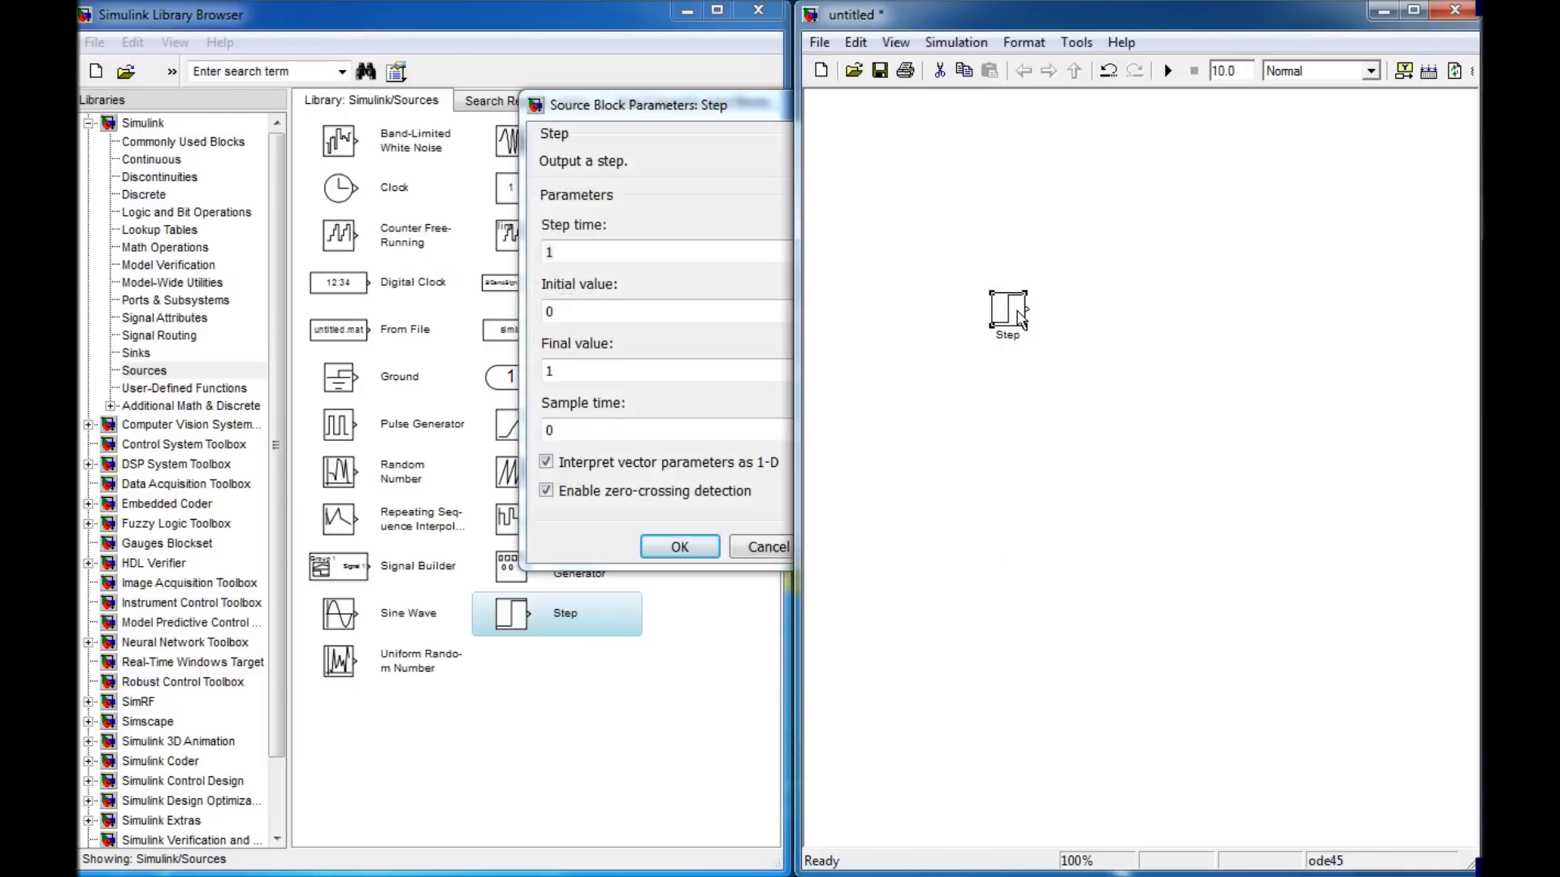
left_click(709, 110)
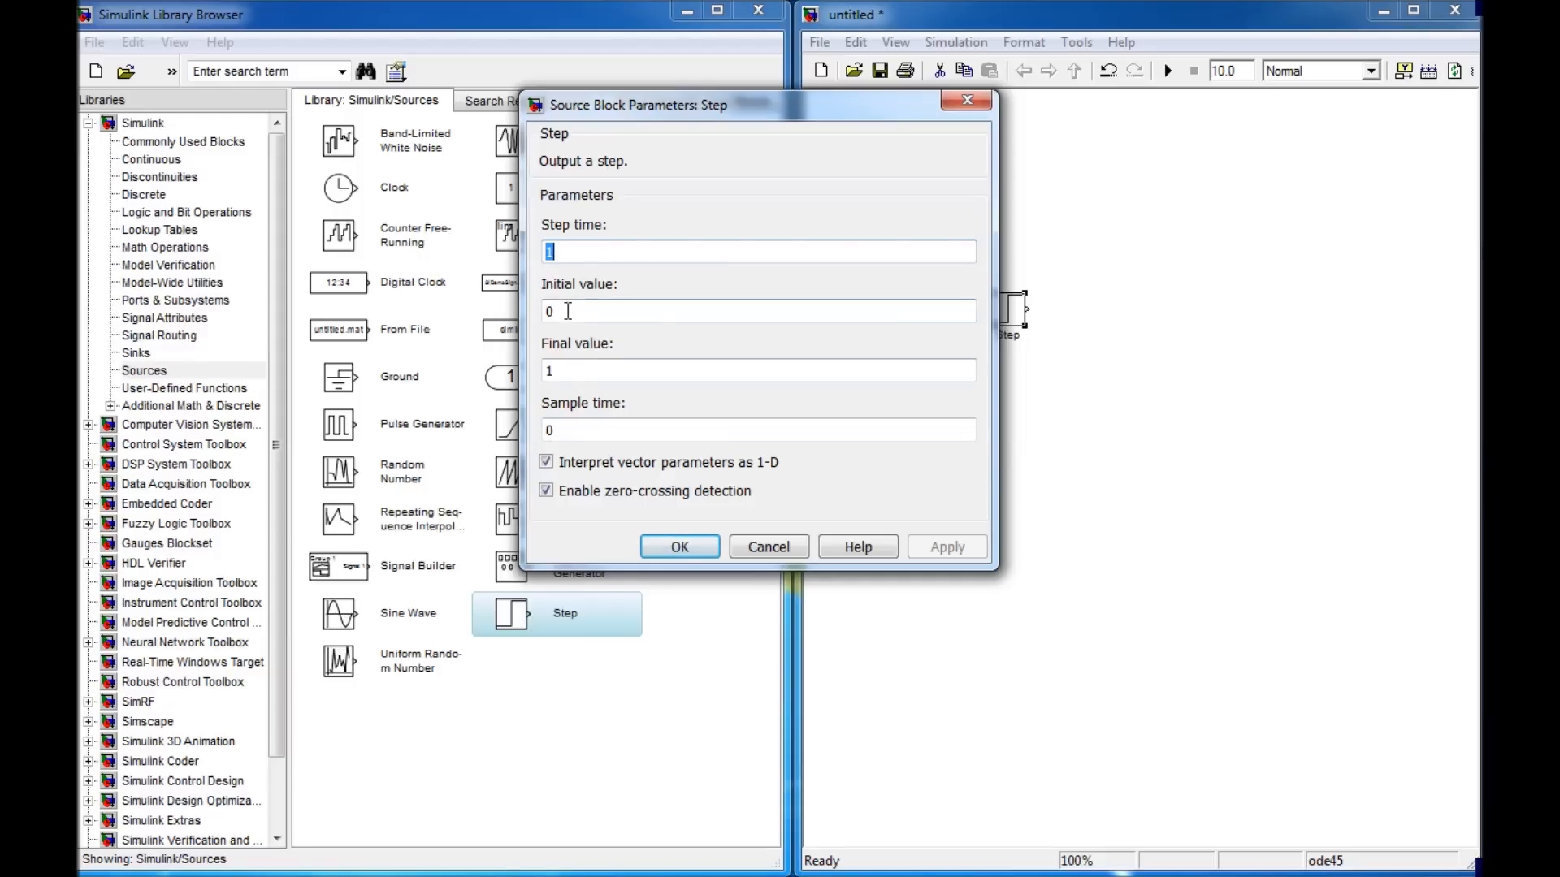
type("0")
left_click(683, 547)
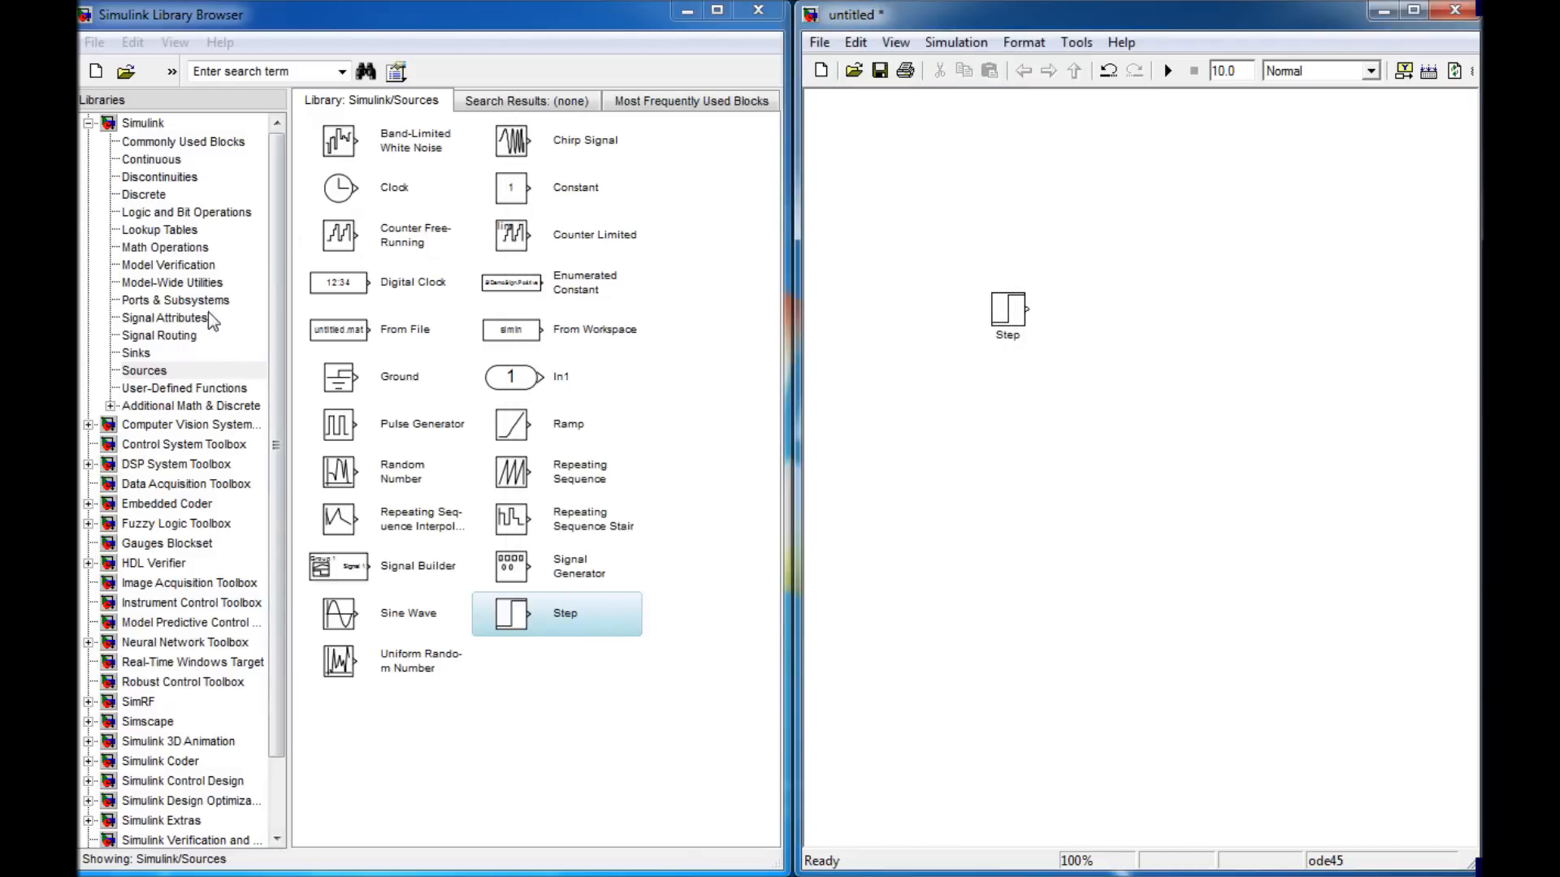
Add a Transfer Fcn block from the Continuous library beside the Step block and connect the Step output to it
left_click(152, 162)
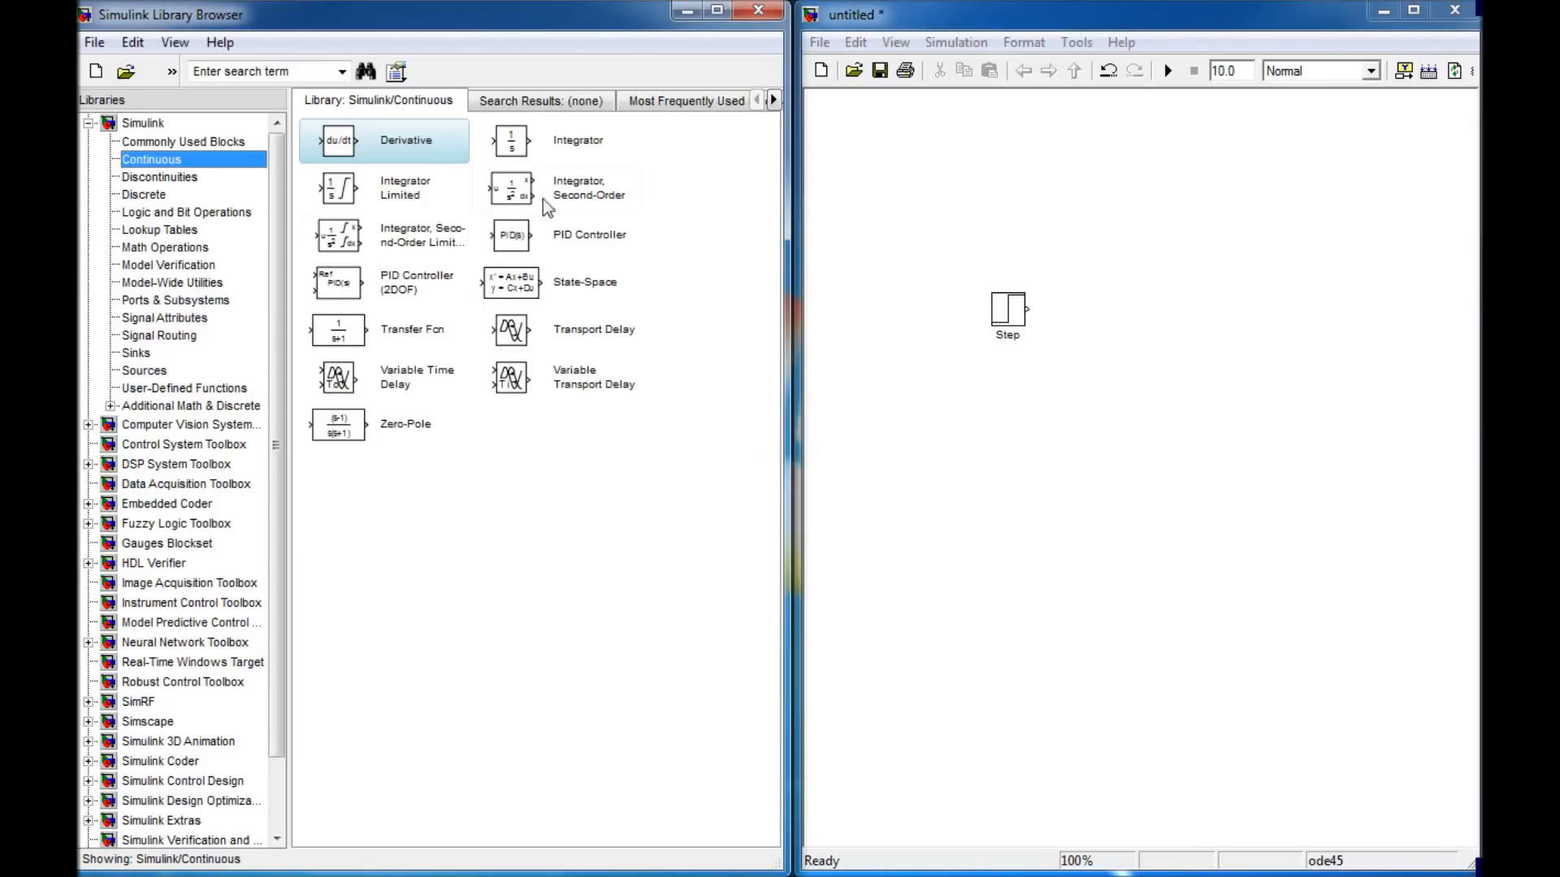
left_click_drag(321, 329, 1072, 336)
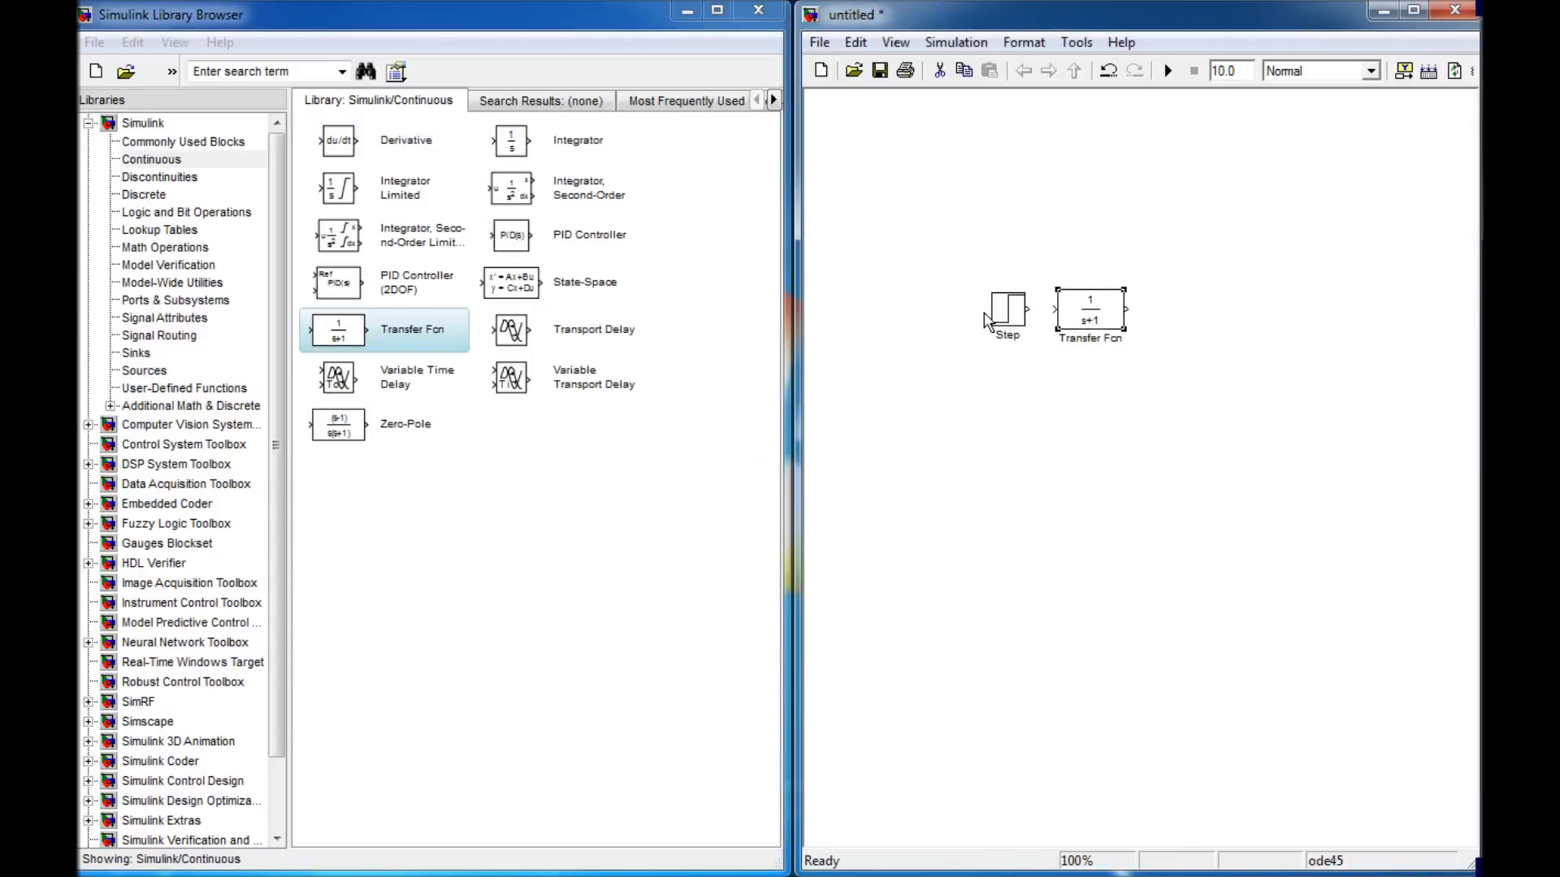
mouse_move(1090, 316)
left_mouse_down()
mouse_move(1044, 309)
mouse_move(1089, 308)
left_mouse_up()
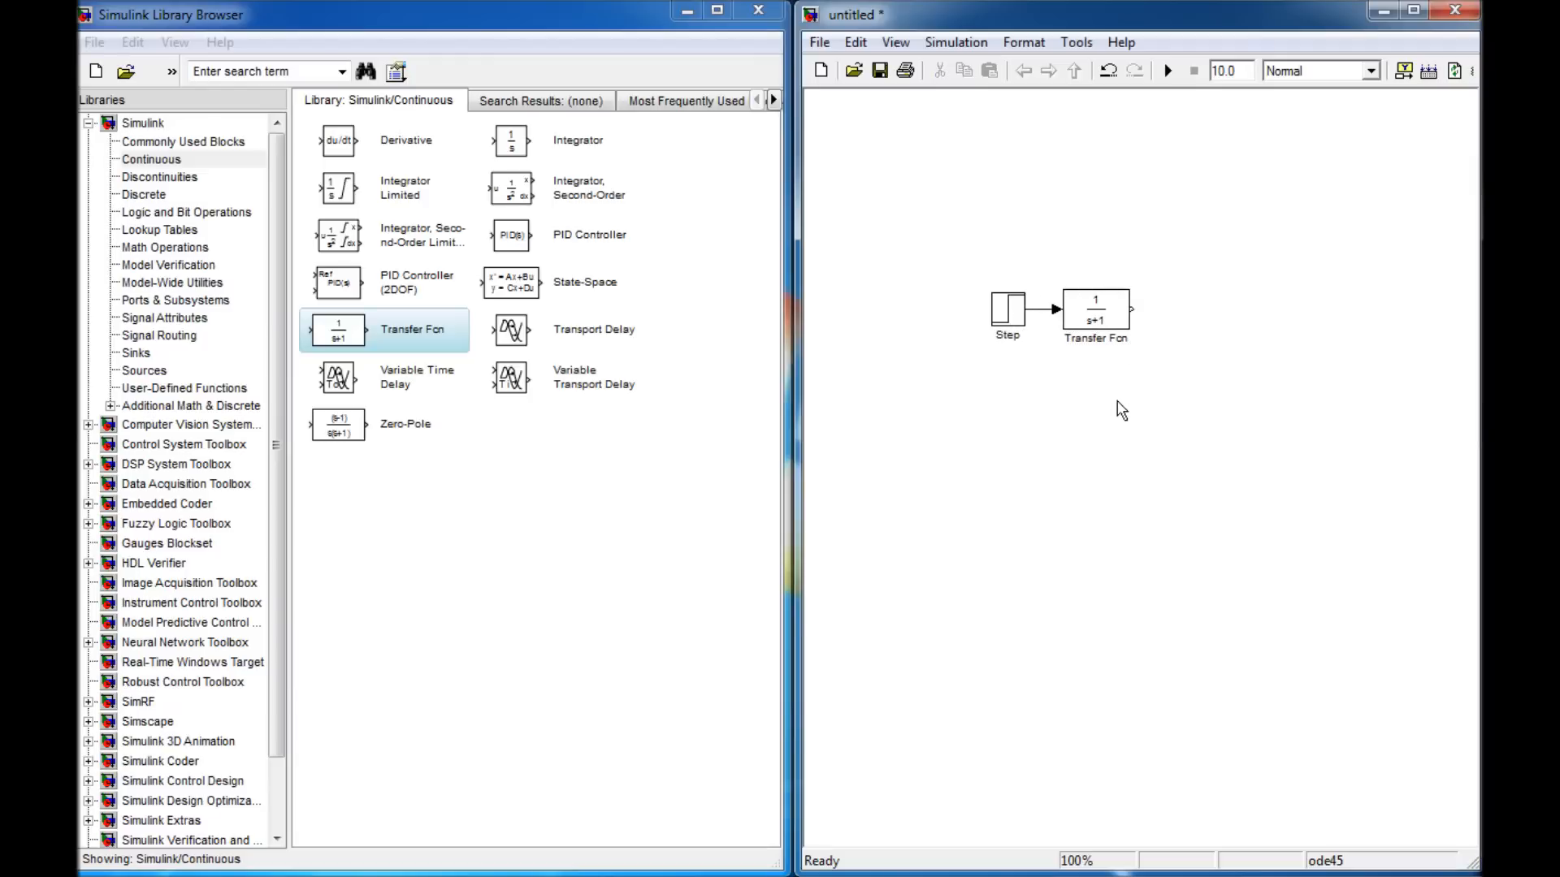
Add a Scope block from the Sinks library after the Transfer Fcn block and connect the Transfer Fcn output to it
left_click(143, 370)
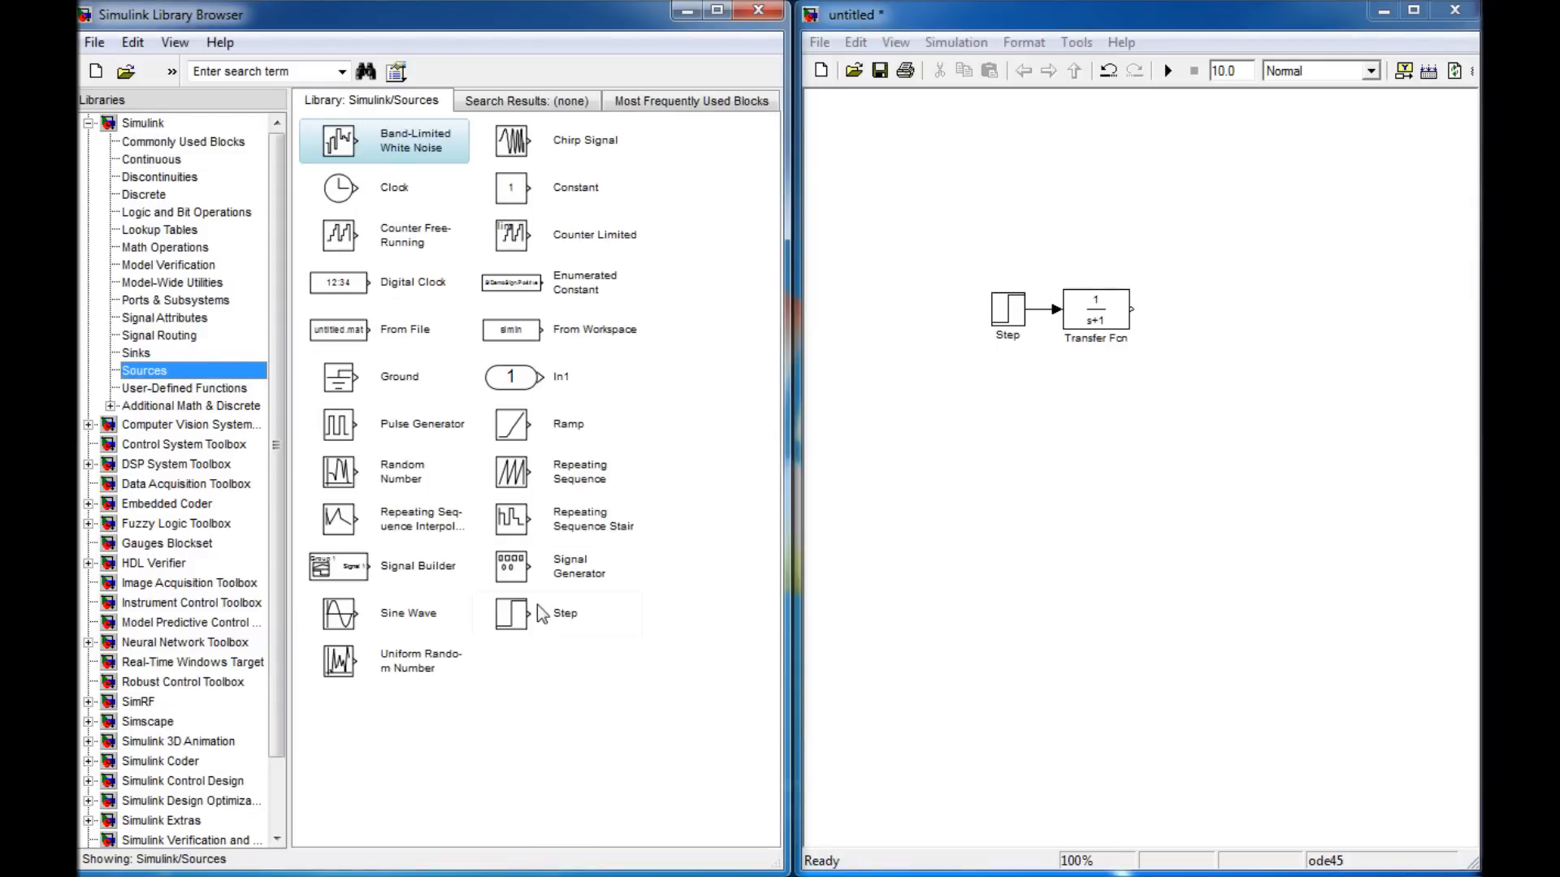
left_click(136, 354)
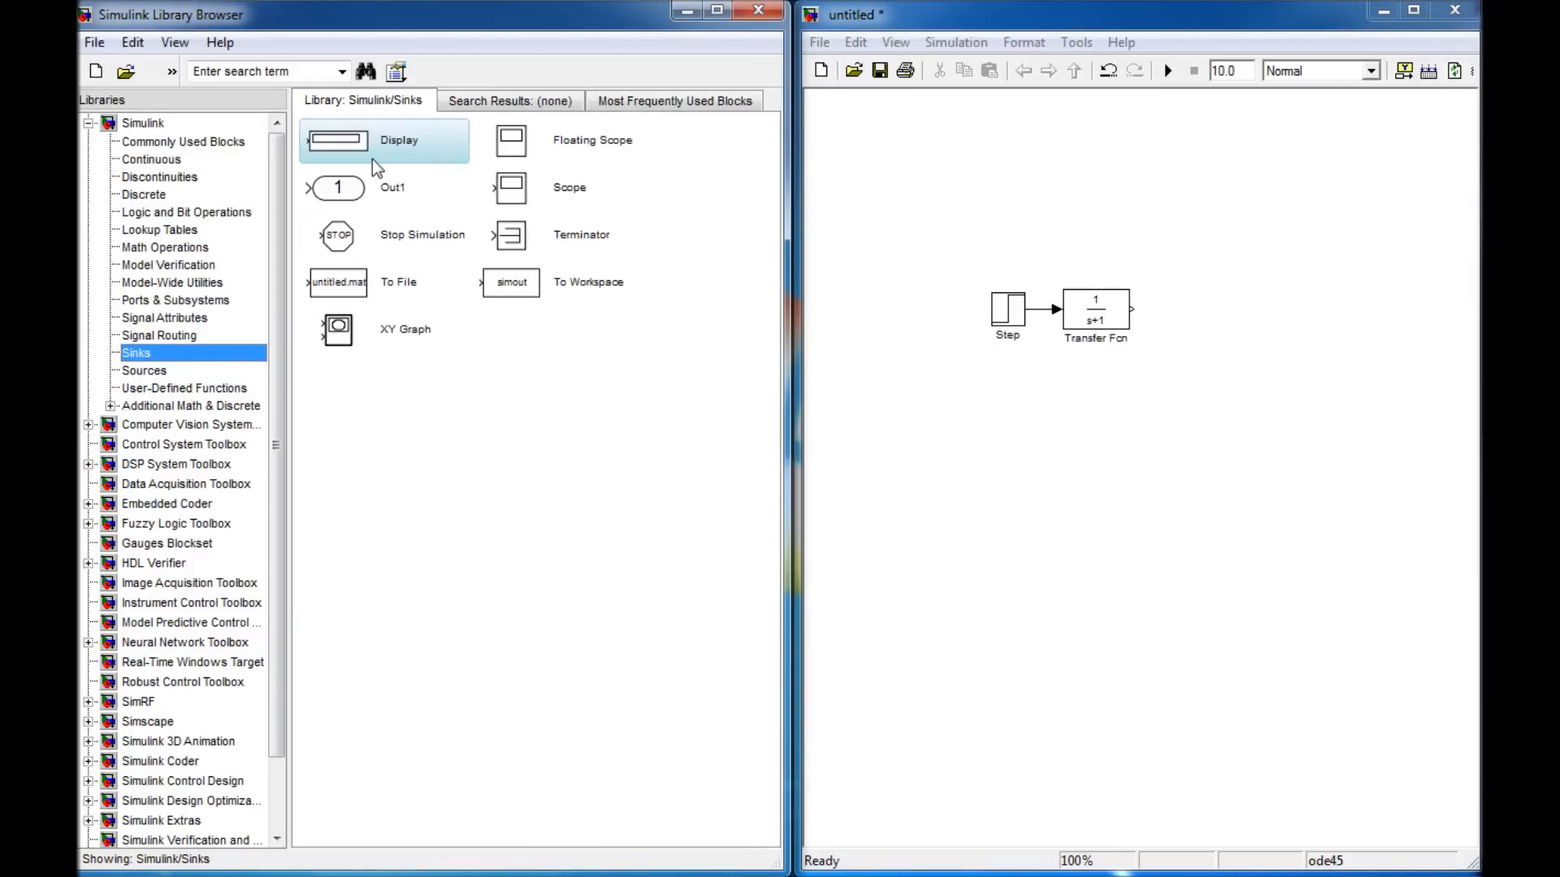
left_click_drag(512, 191, 1200, 311)
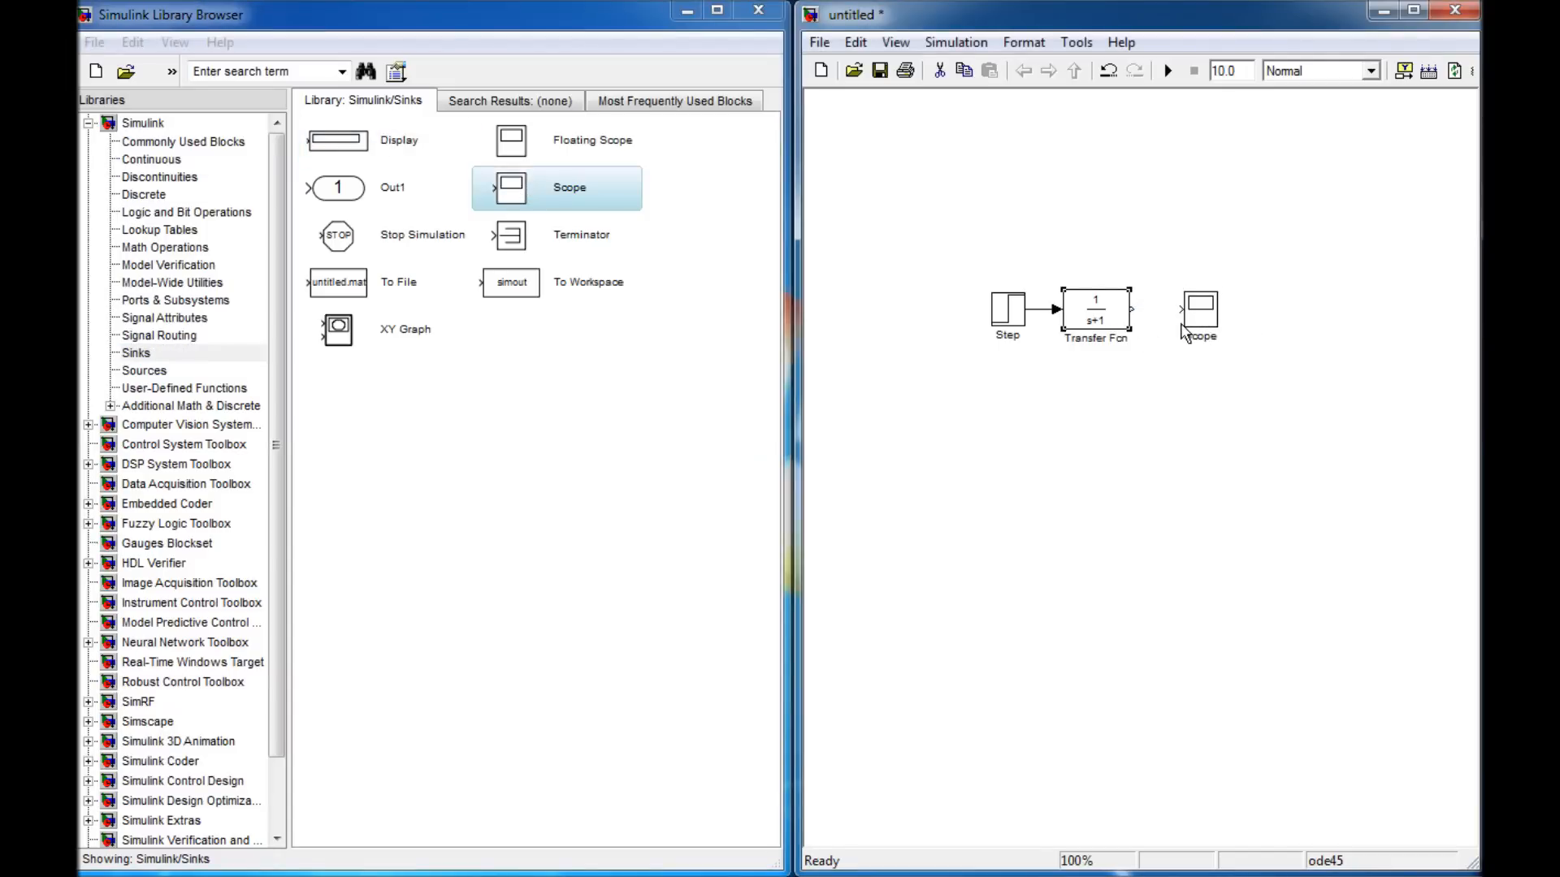
left_click_drag(1132, 310, 1201, 309)
left_click_drag(1198, 321, 1226, 321)
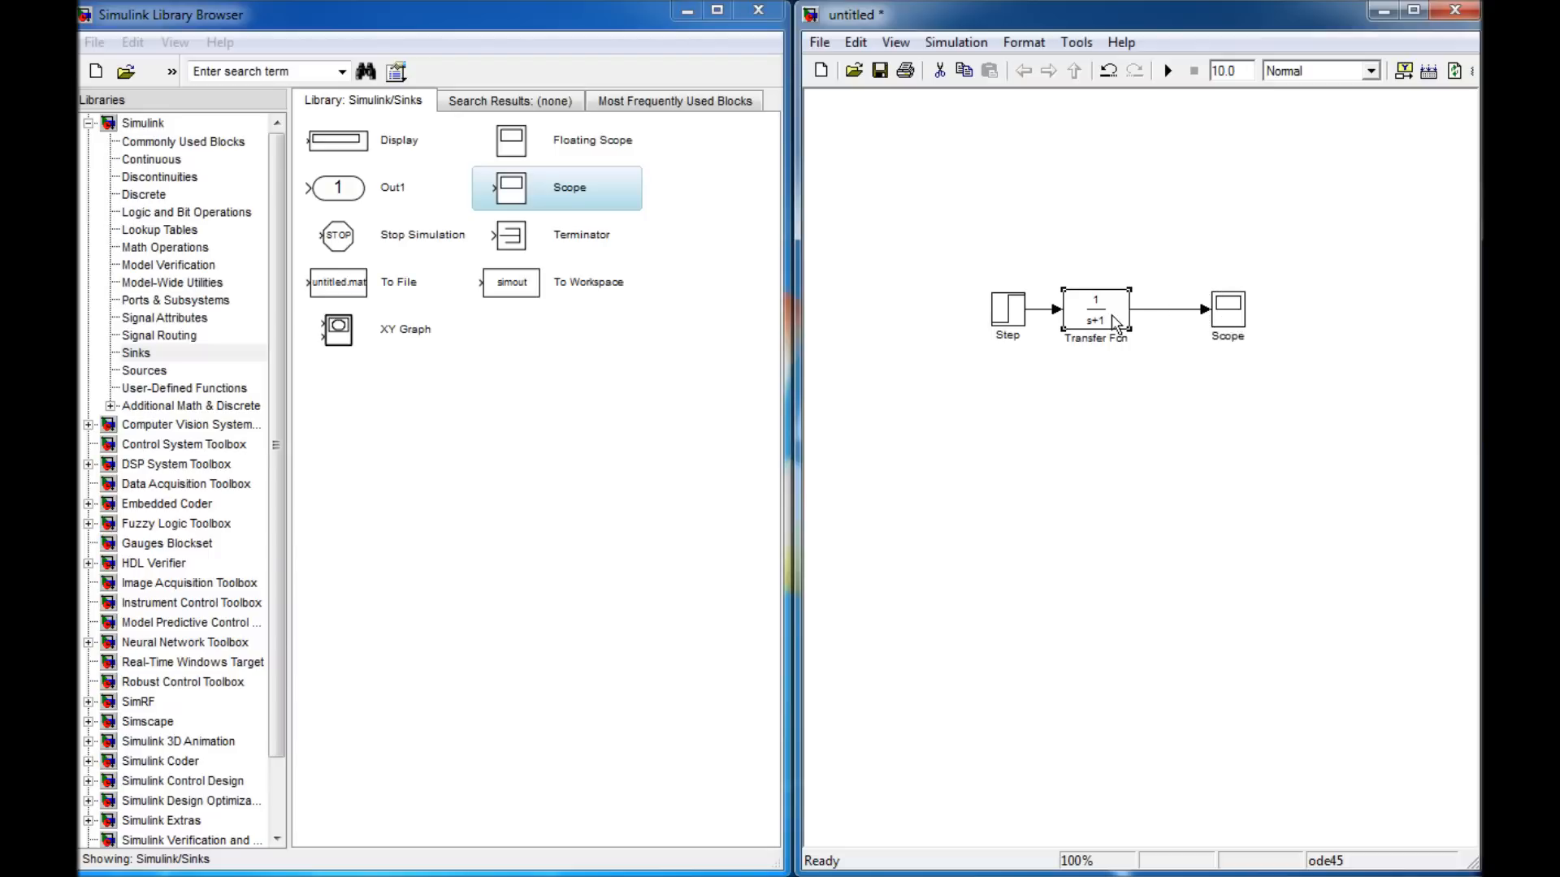
Set the Transfer Fcn block's denominator coefficients to [2.921e-5,.0315,.5048,0]
double_click(1097, 312)
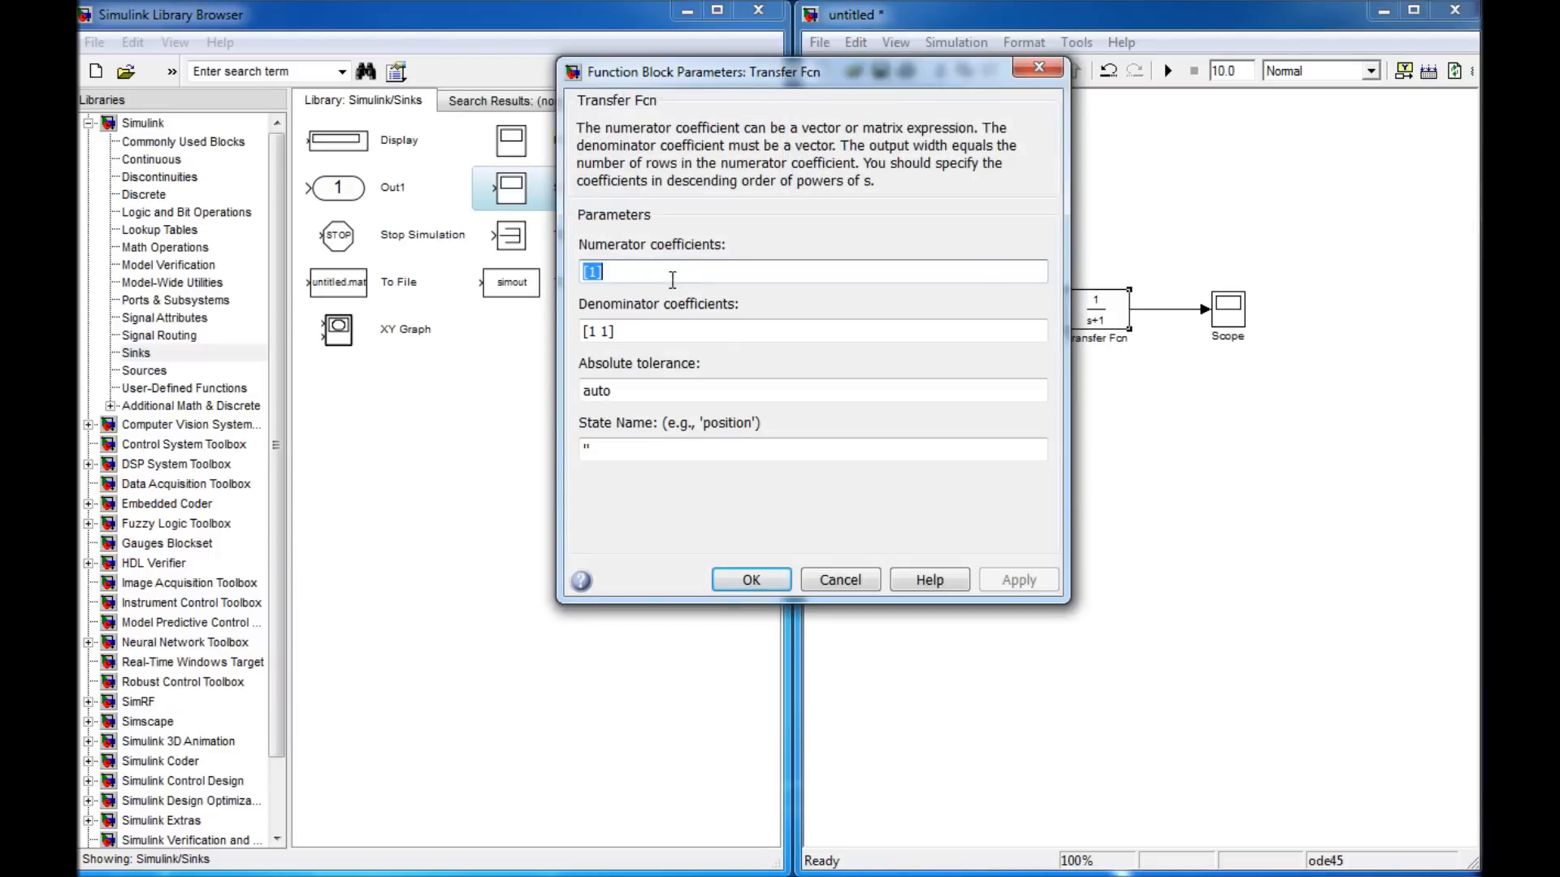
left_click_drag(808, 71, 1043, 148)
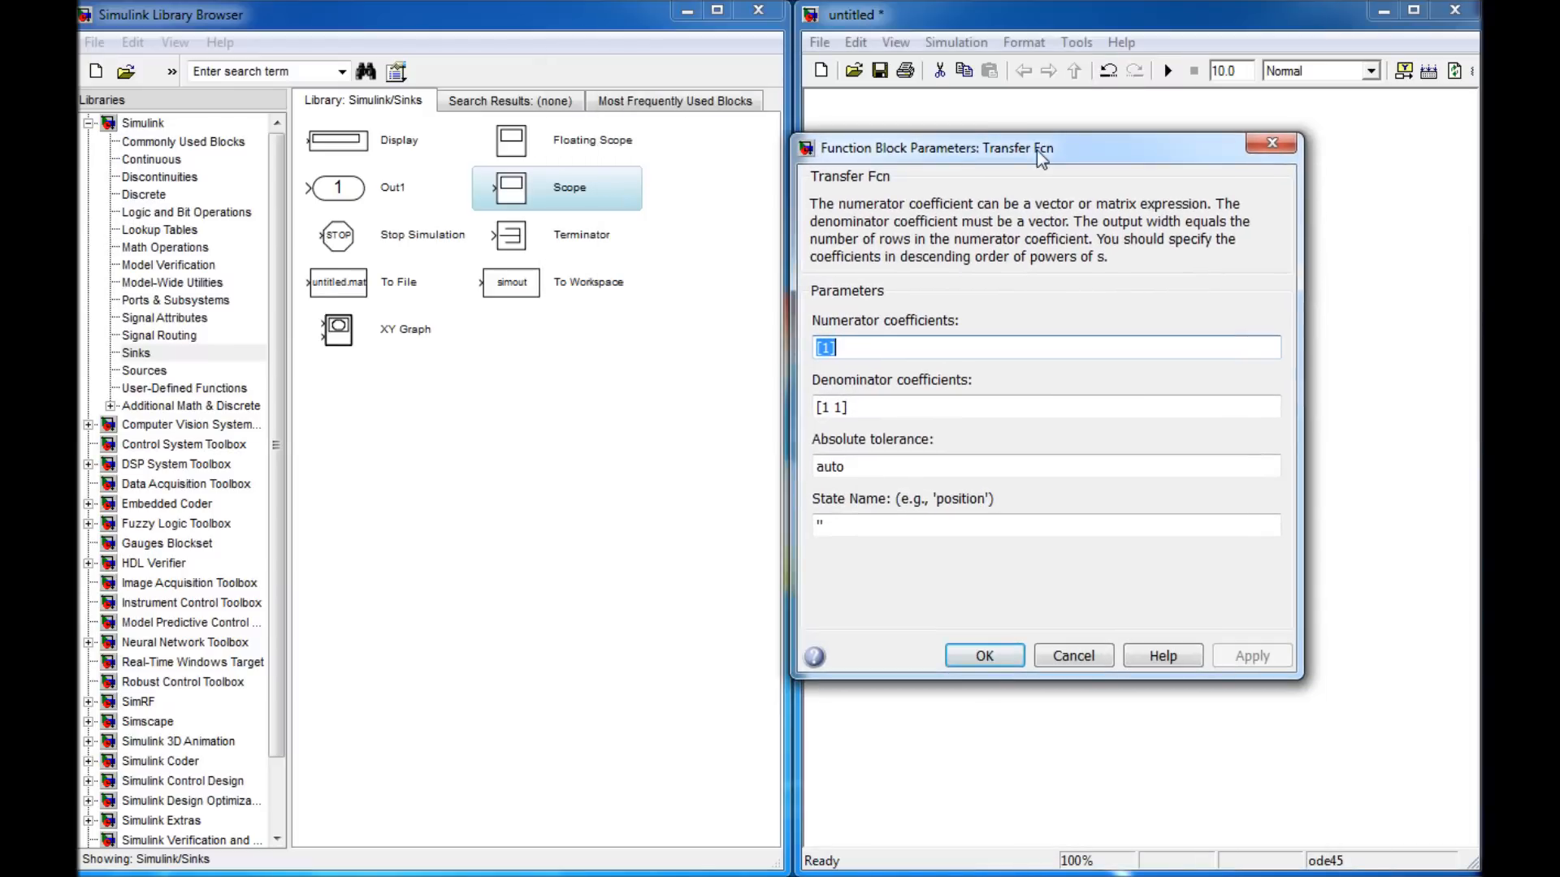
left_click(839, 407)
left_click_drag(839, 407, 828, 409)
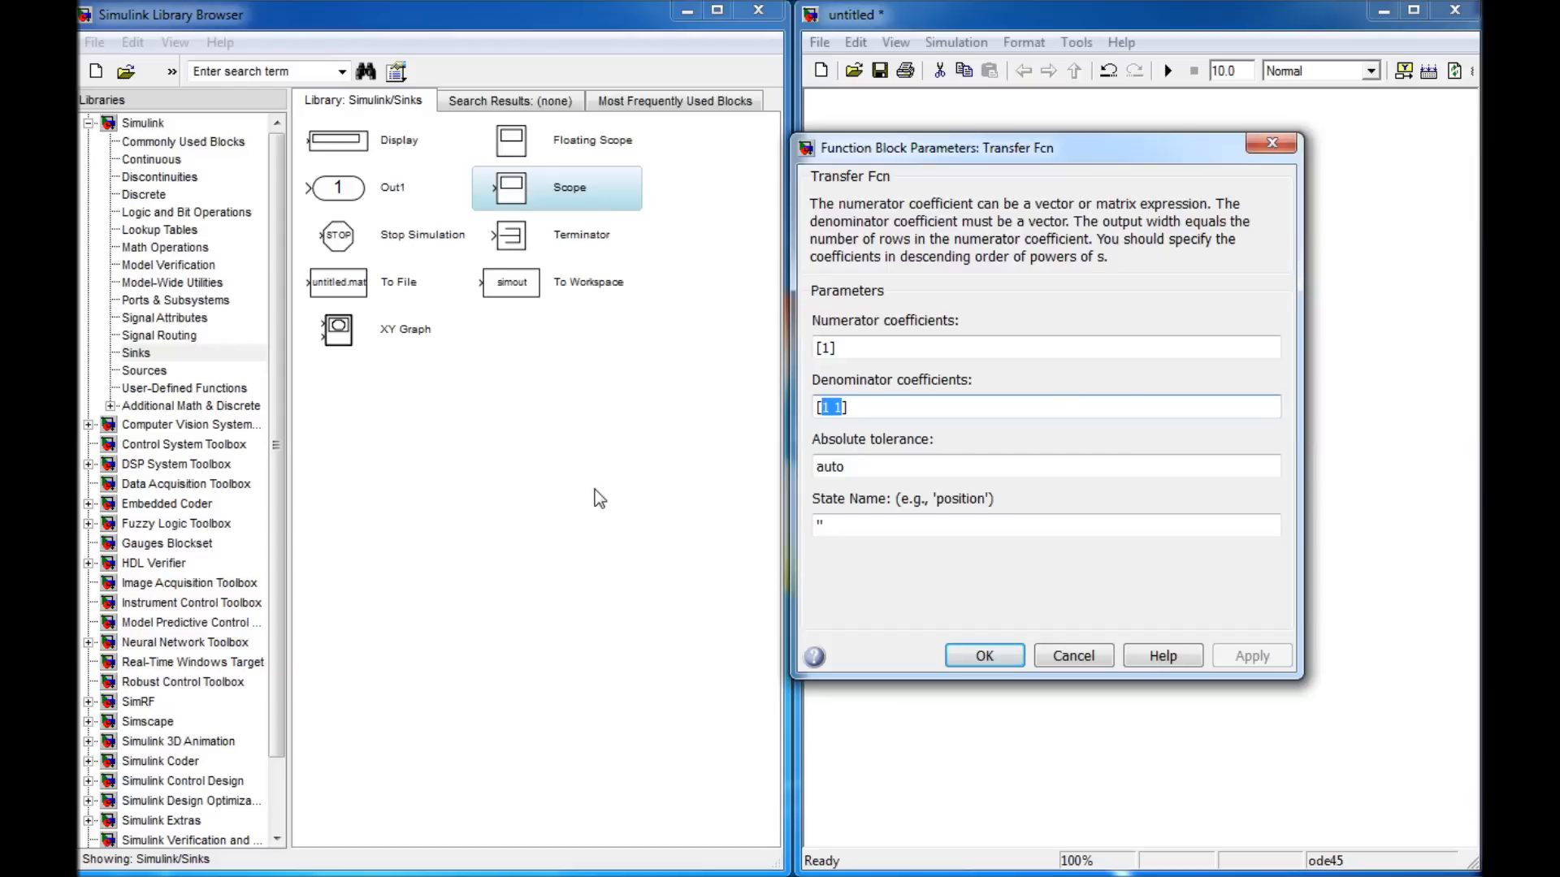
type("2.921e-5,.0315,.5048,0")
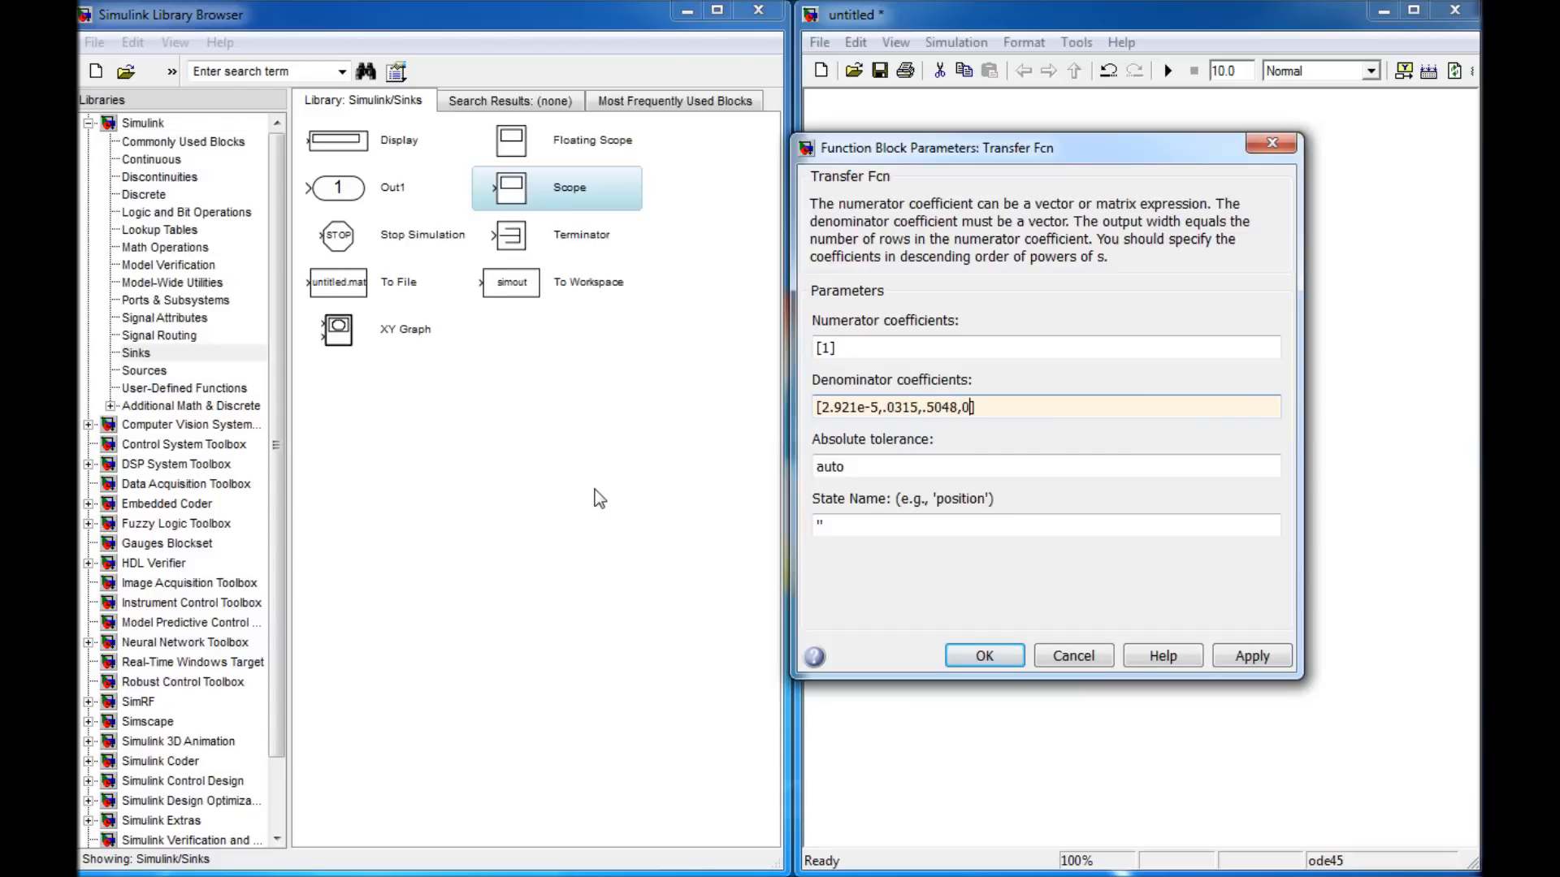
key("Return")
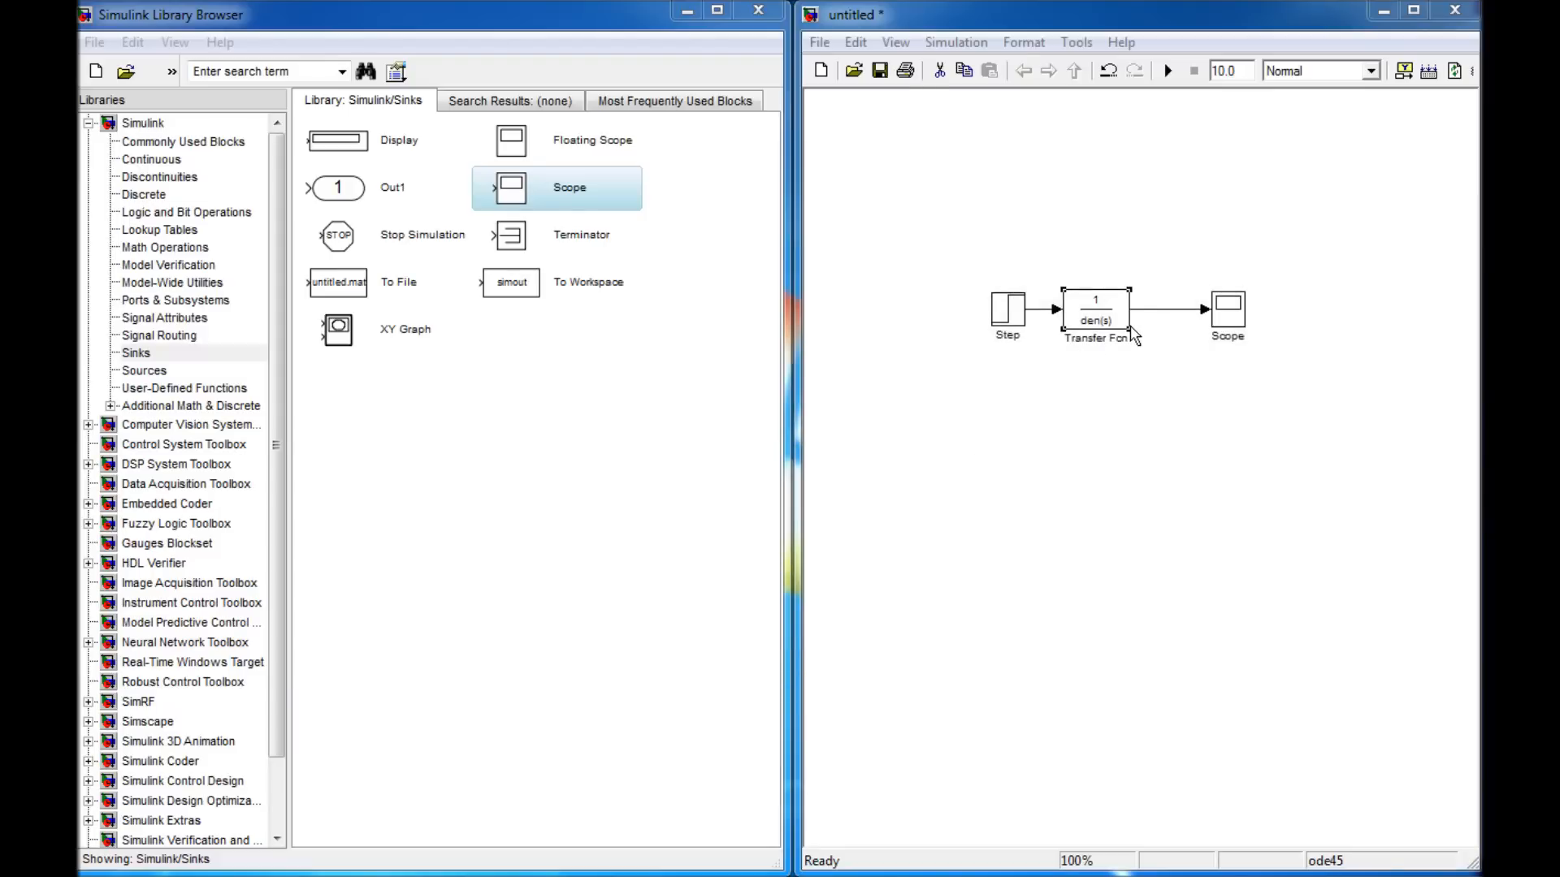
Enlarge the Transfer Fcn block to fit its full expression and realign the Step and Scope blocks with it
left_click(1131, 336)
left_click_drag(1128, 329, 1179, 341)
left_click_drag(1064, 341, 997, 351)
left_click_drag(1233, 324, 1243, 340)
left_click_drag(960, 325, 944, 331)
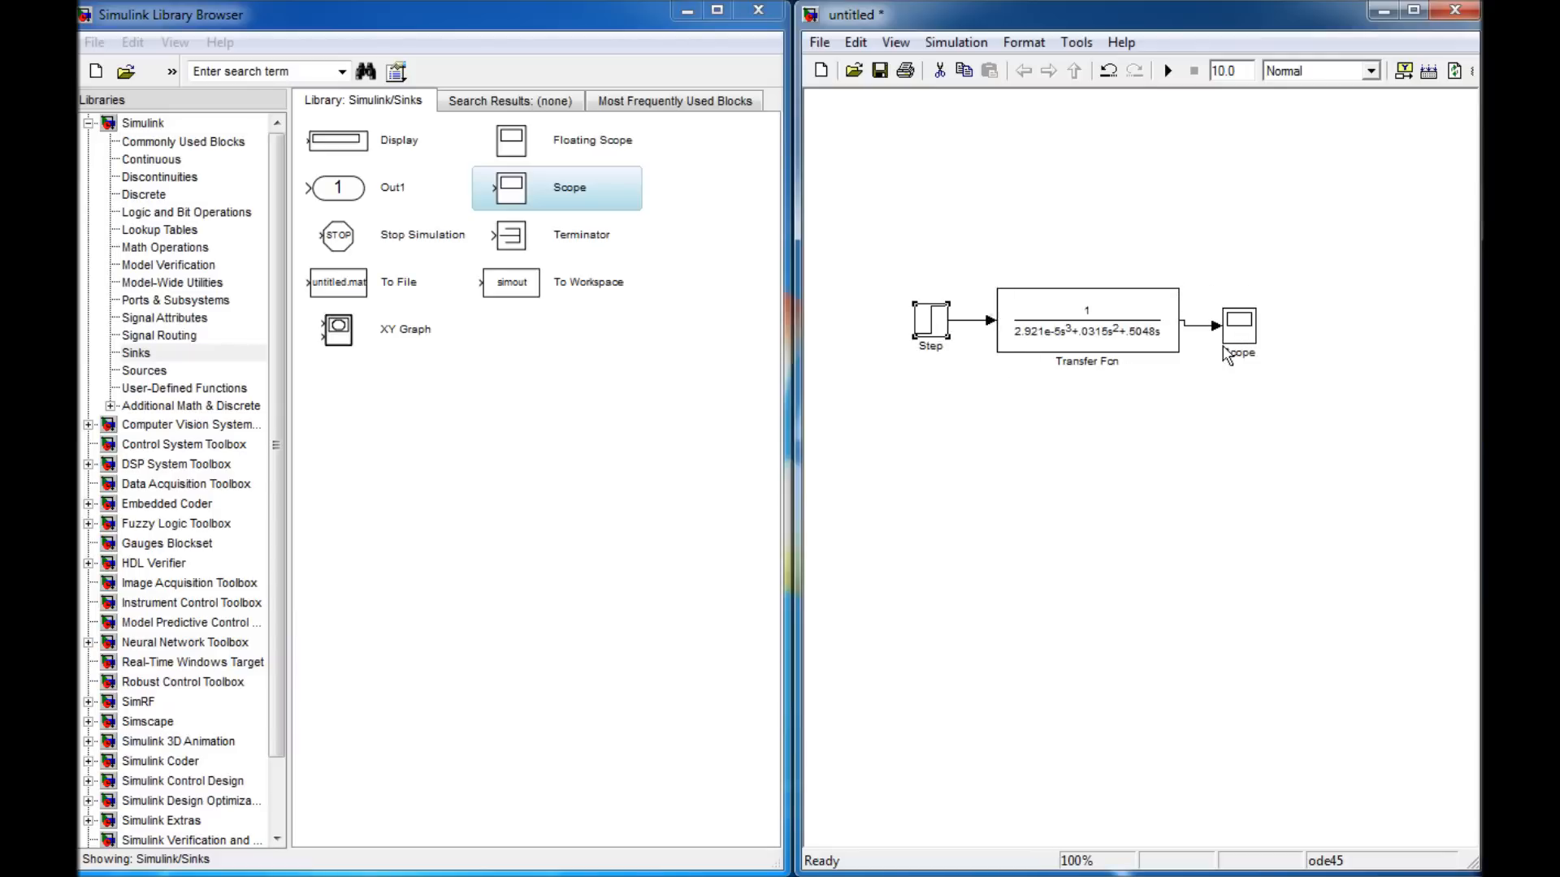
left_click(1251, 341)
left_click(1253, 343)
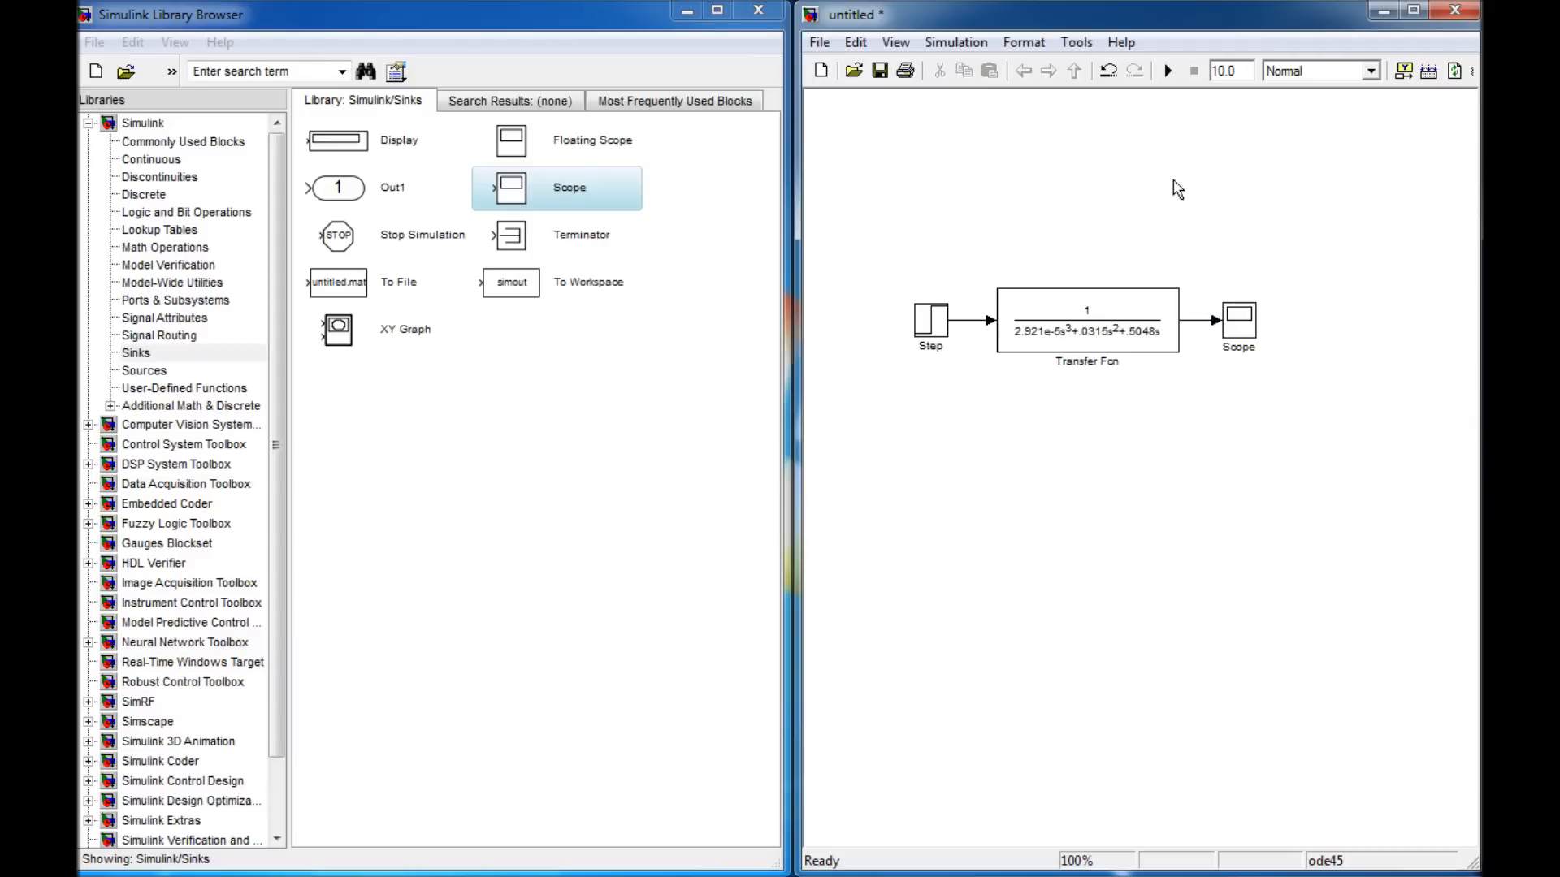
Run the simulation and examine the autoscaled open-loop step response in the Scope
left_click(1169, 71)
left_click(1243, 336)
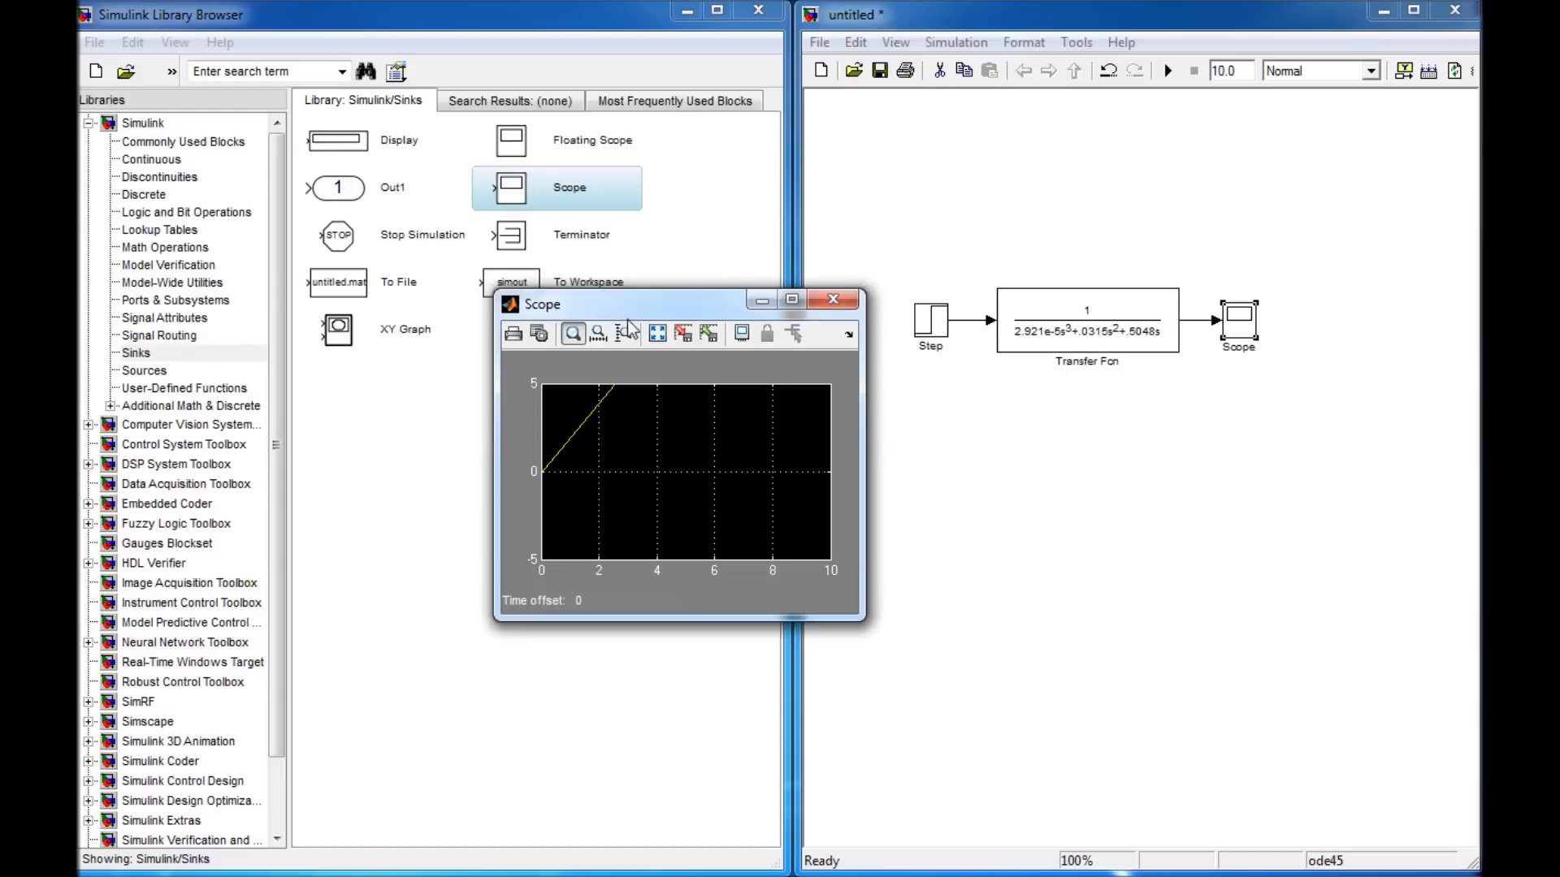
left_click(660, 335)
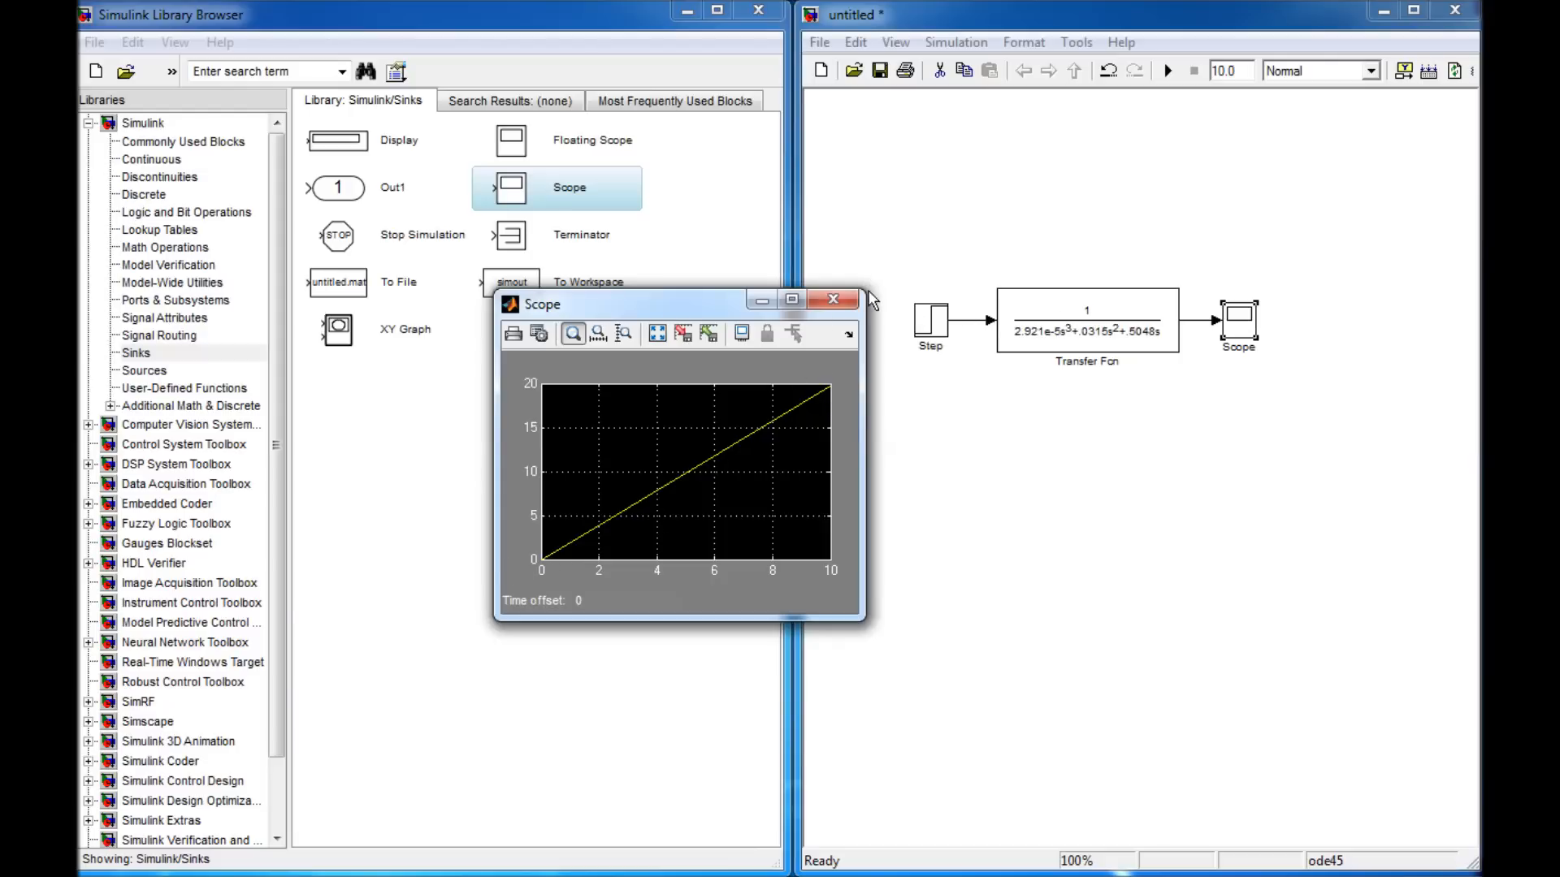
left_click(850, 301)
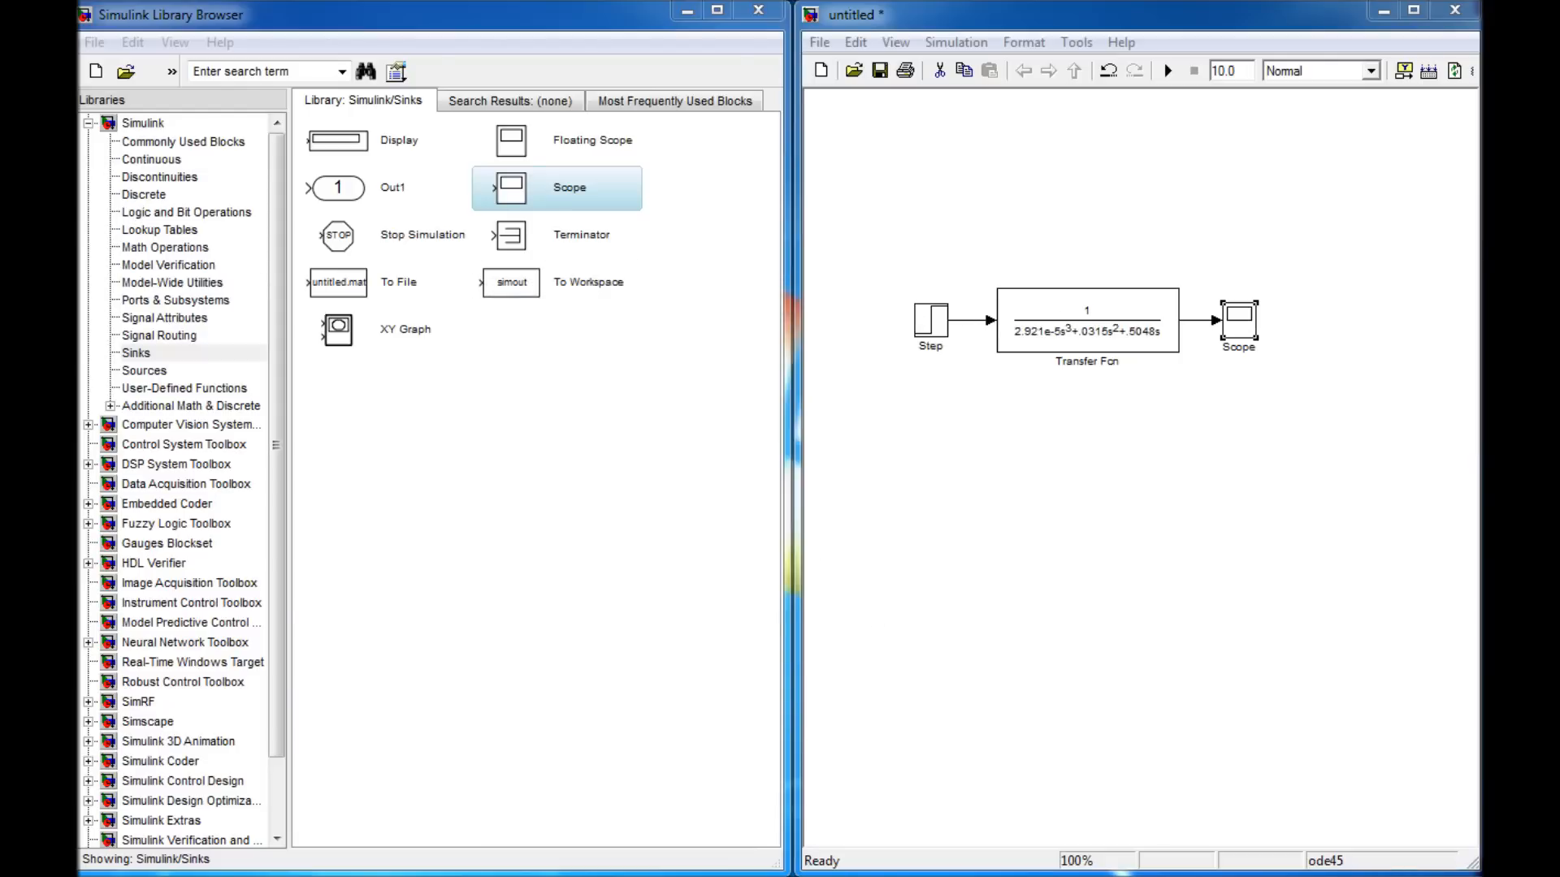
Move the Scope and Transfer Fcn blocks away from the Step block and delete both signal lines between the blocks
left_click(948, 432)
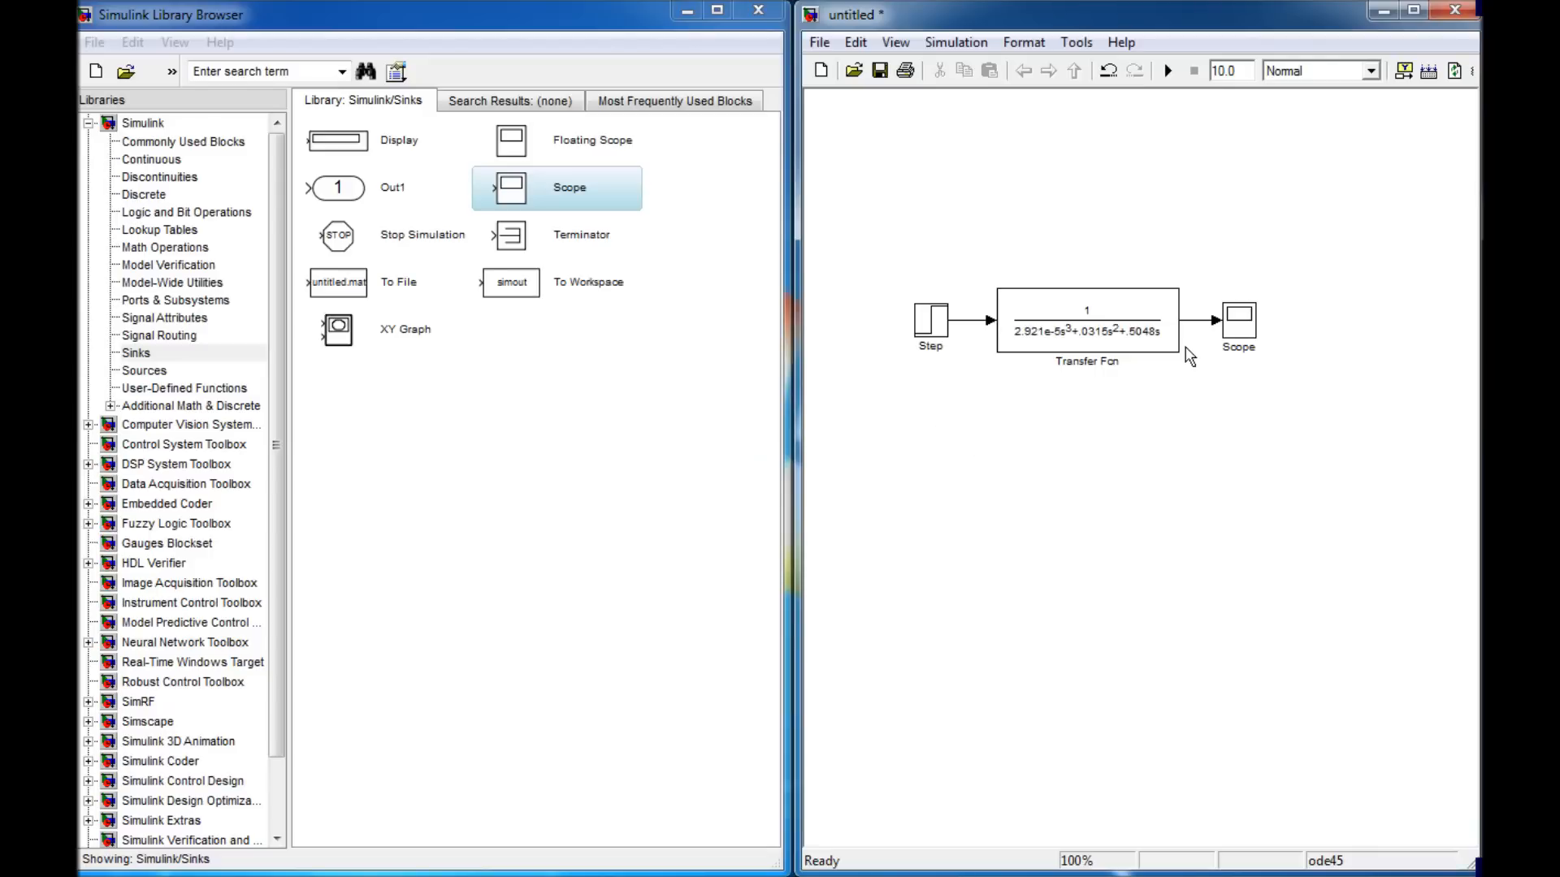
left_click_drag(1249, 332, 1430, 331)
left_click_drag(1111, 336, 1243, 335)
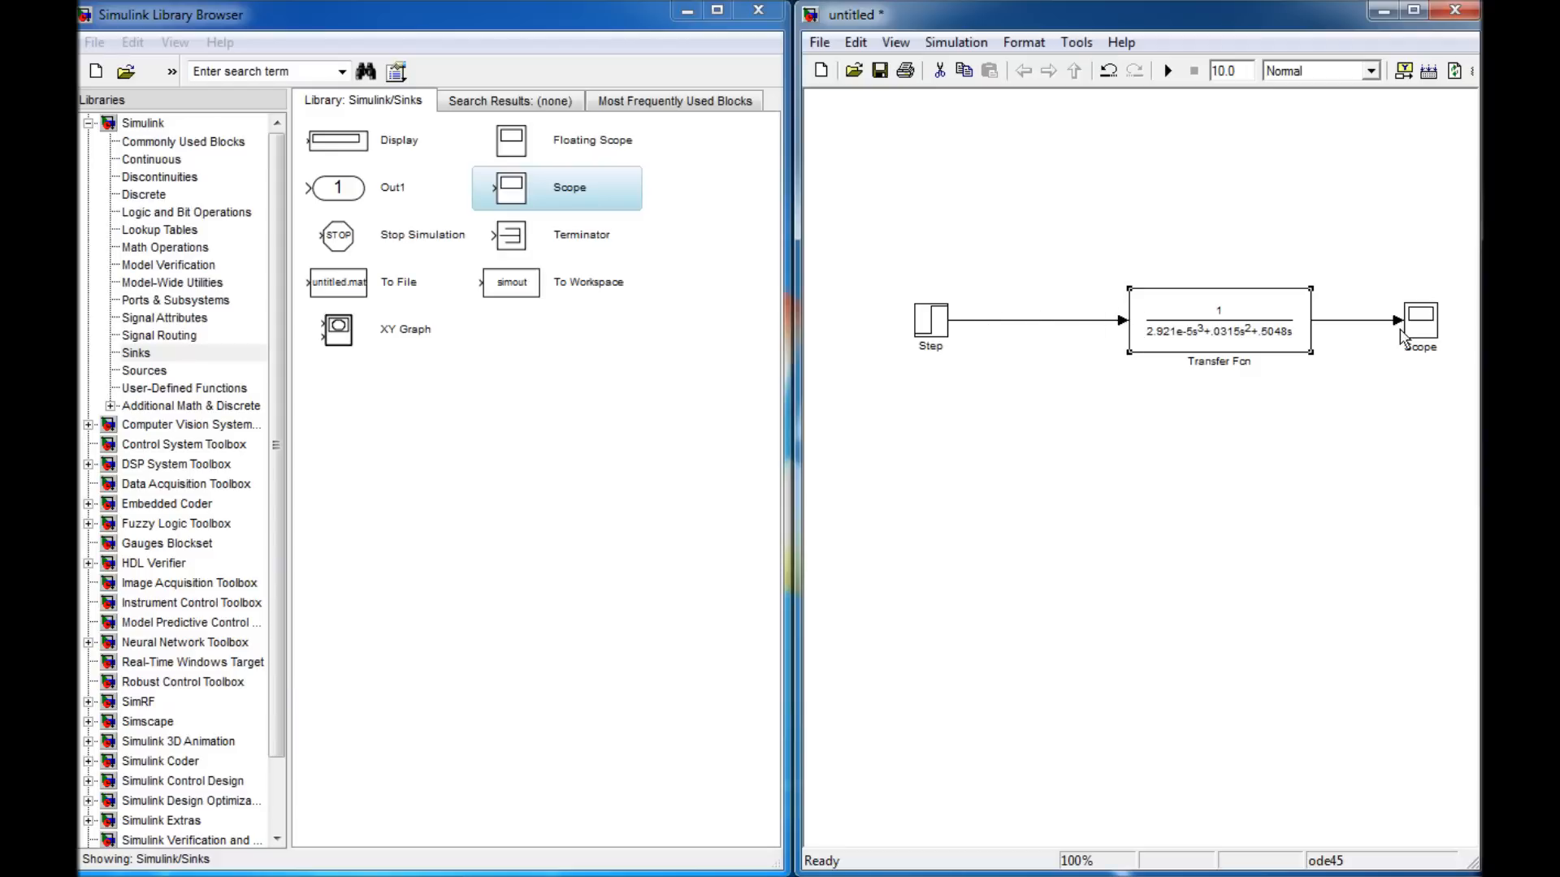
left_click(1046, 321)
key("Delete")
left_click(1360, 321)
key("Delete")
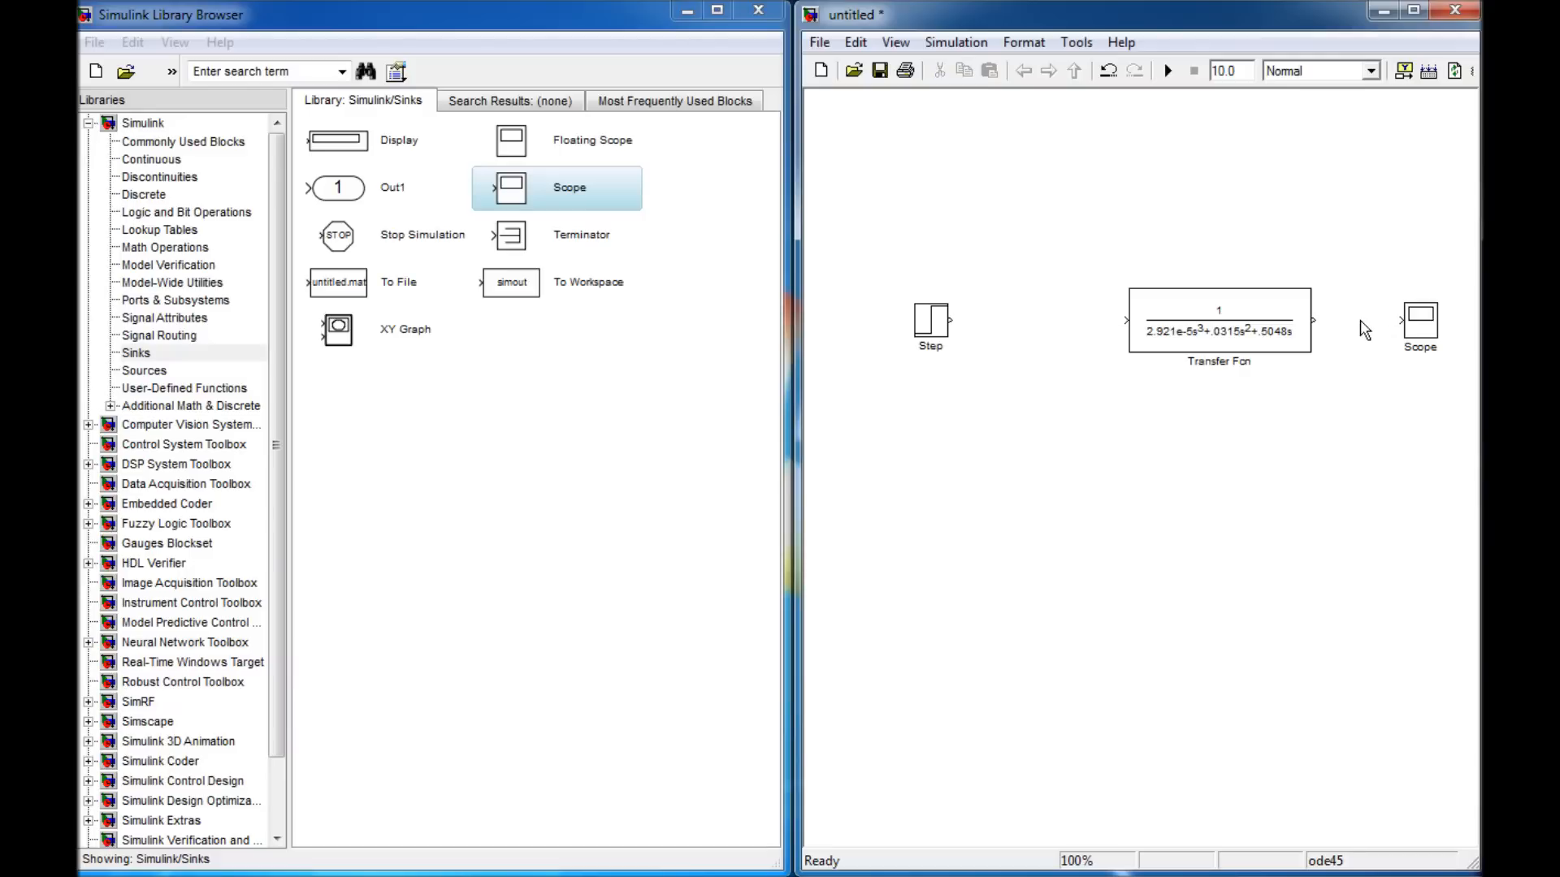
left_click_drag(1302, 335, 1325, 335)
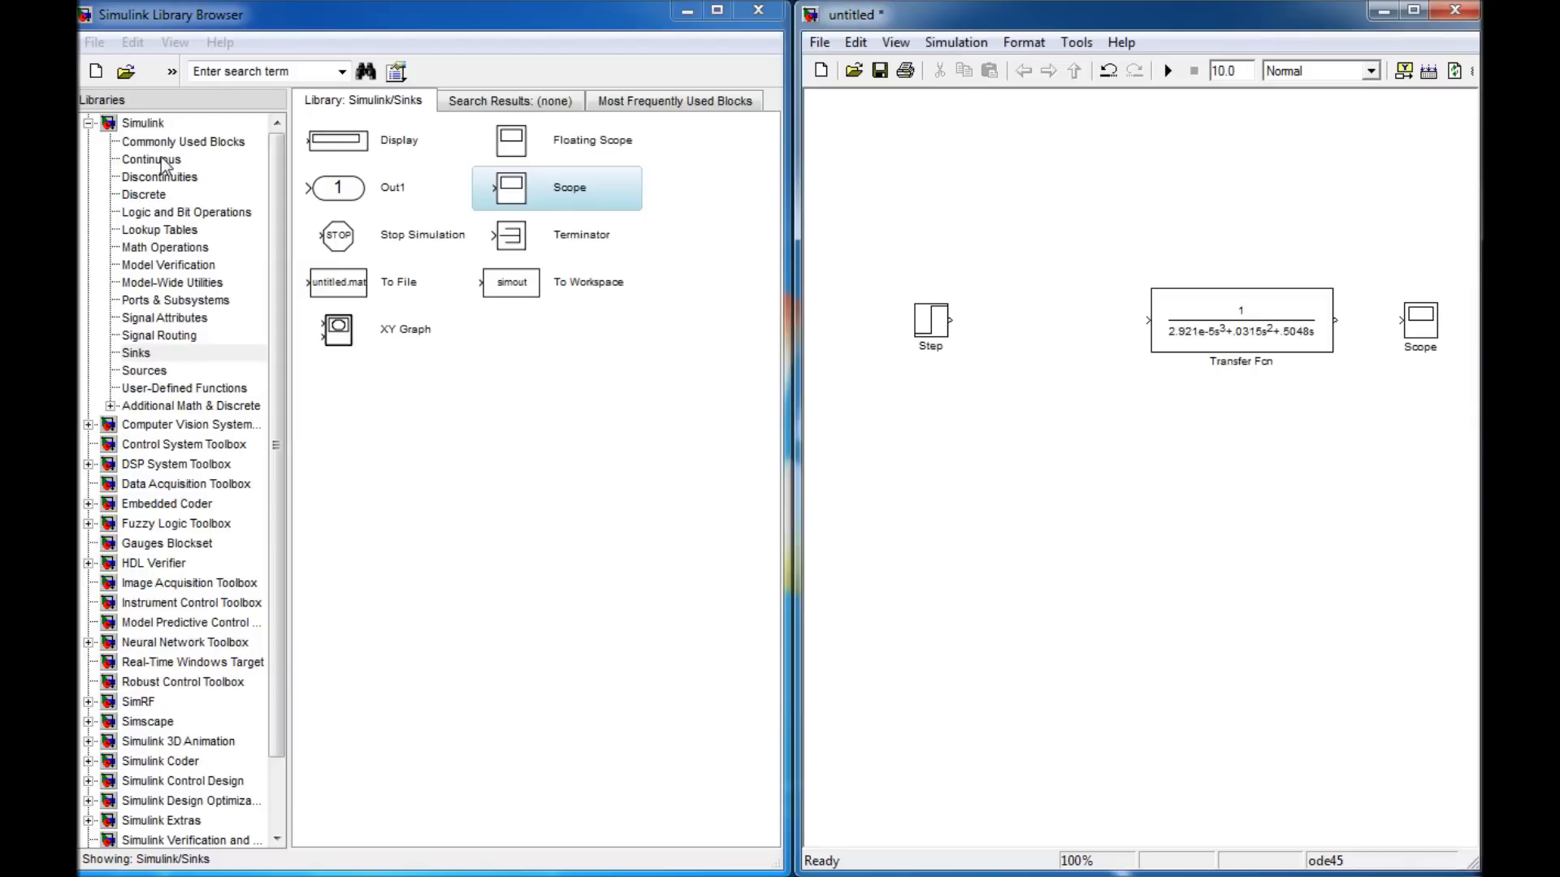
Place an Add block from the Math Operations library between Step and Transfer Fcn, with its list of signs set to +-
left_click(187, 248)
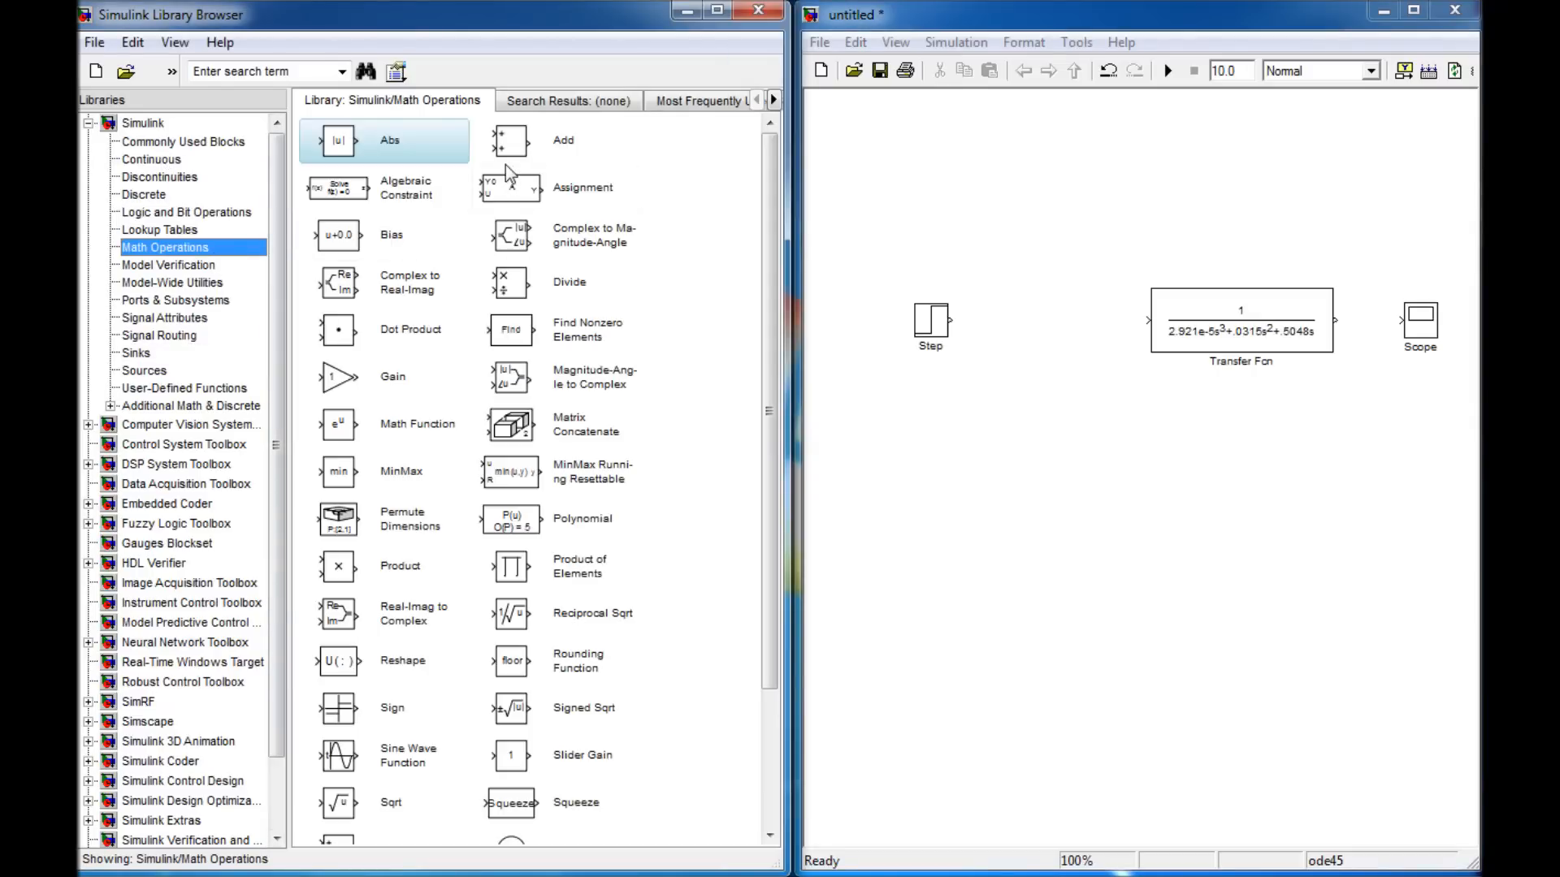
left_click_drag(518, 147, 1015, 336)
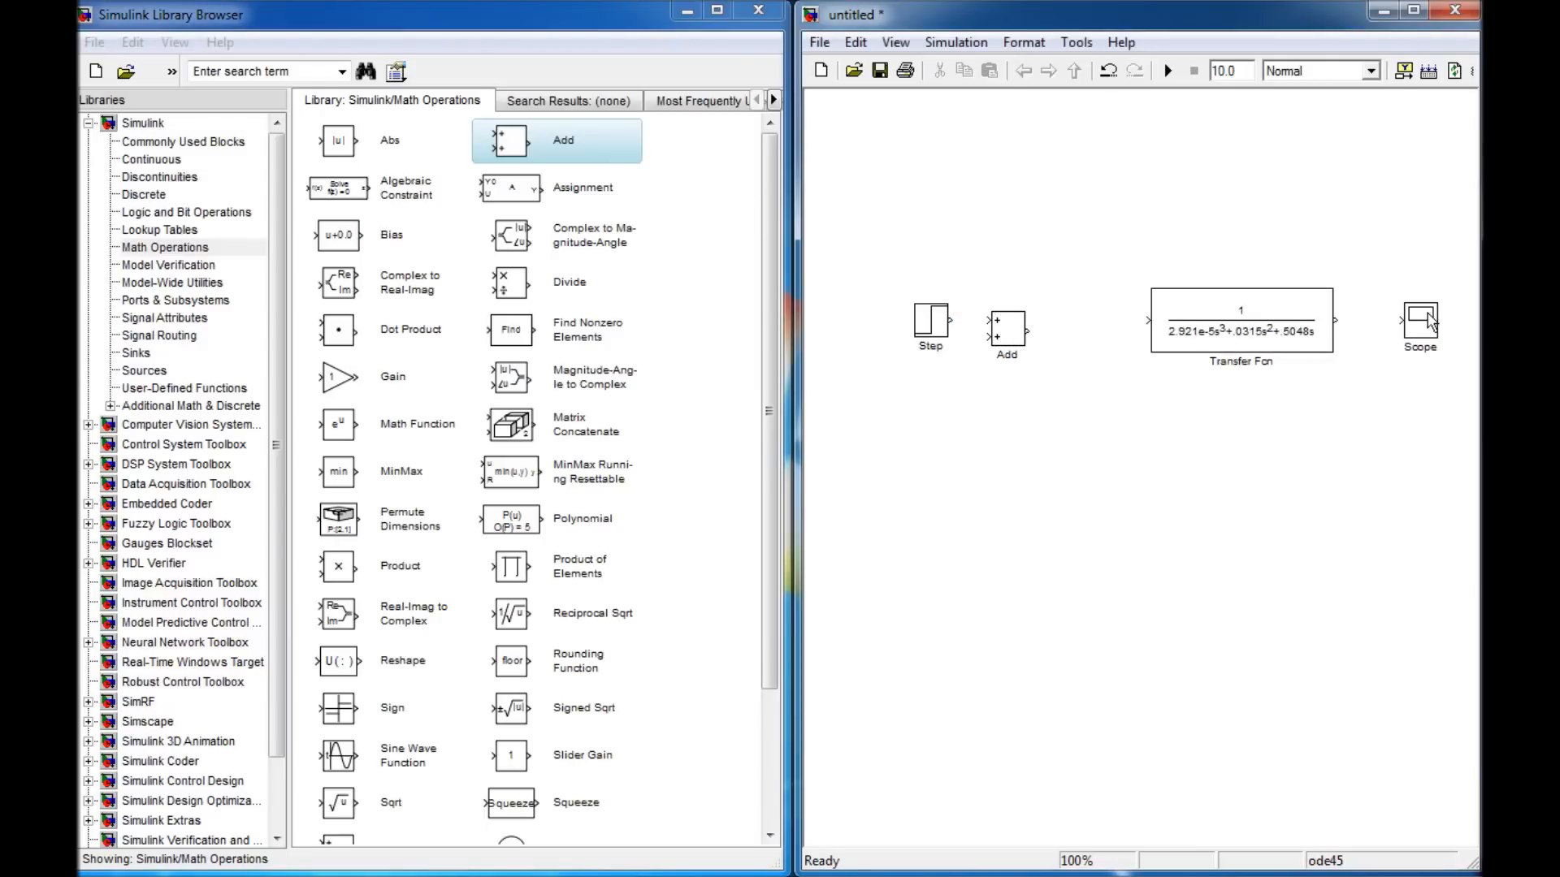
double_click(1007, 328)
left_click(553, 380)
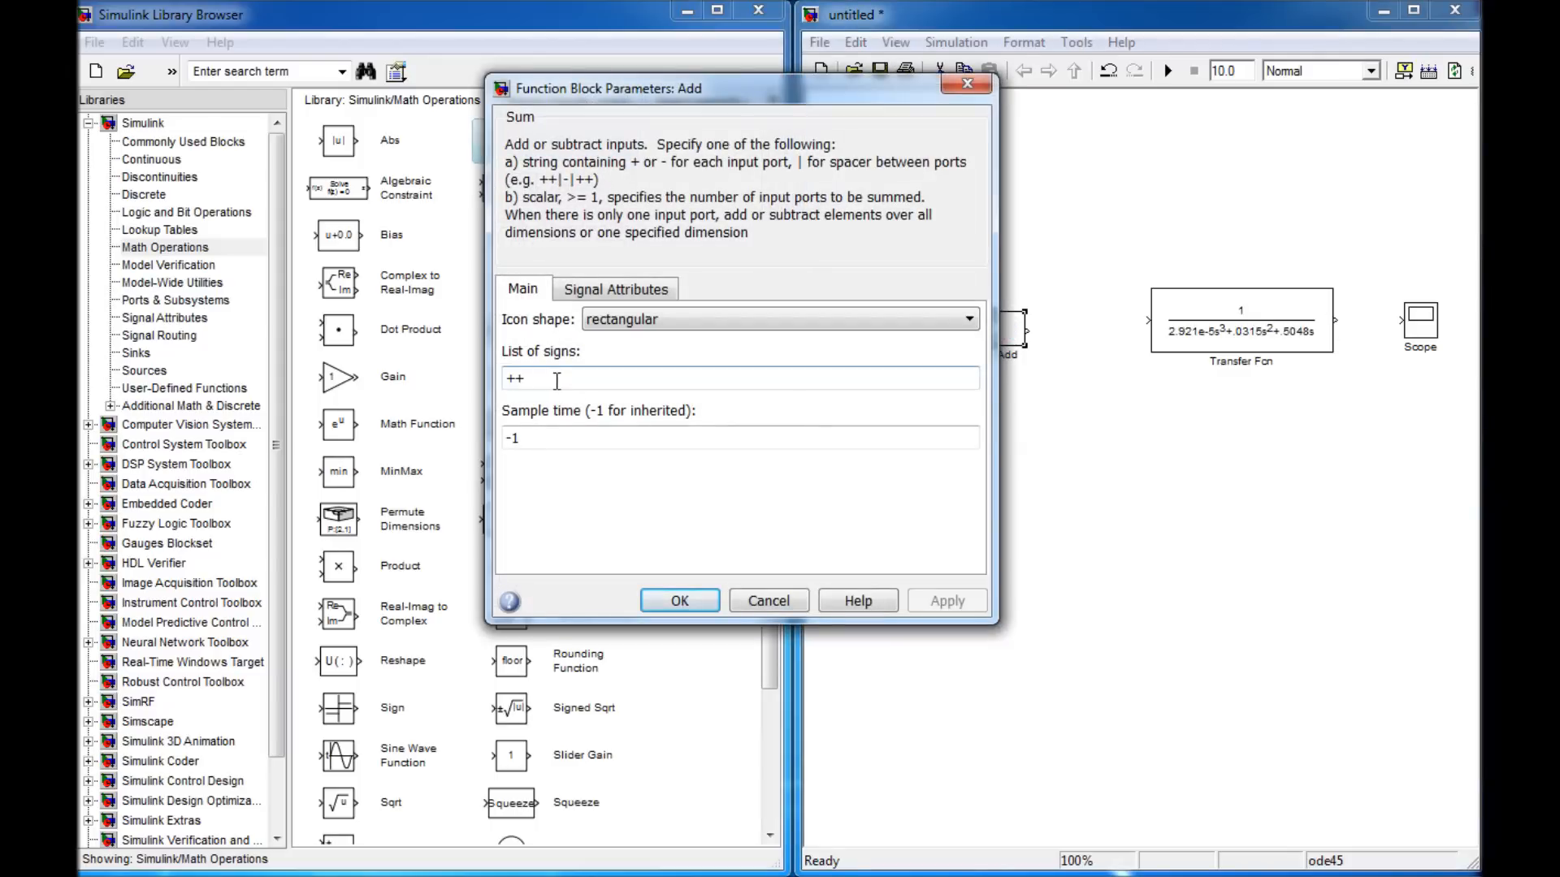
type("-")
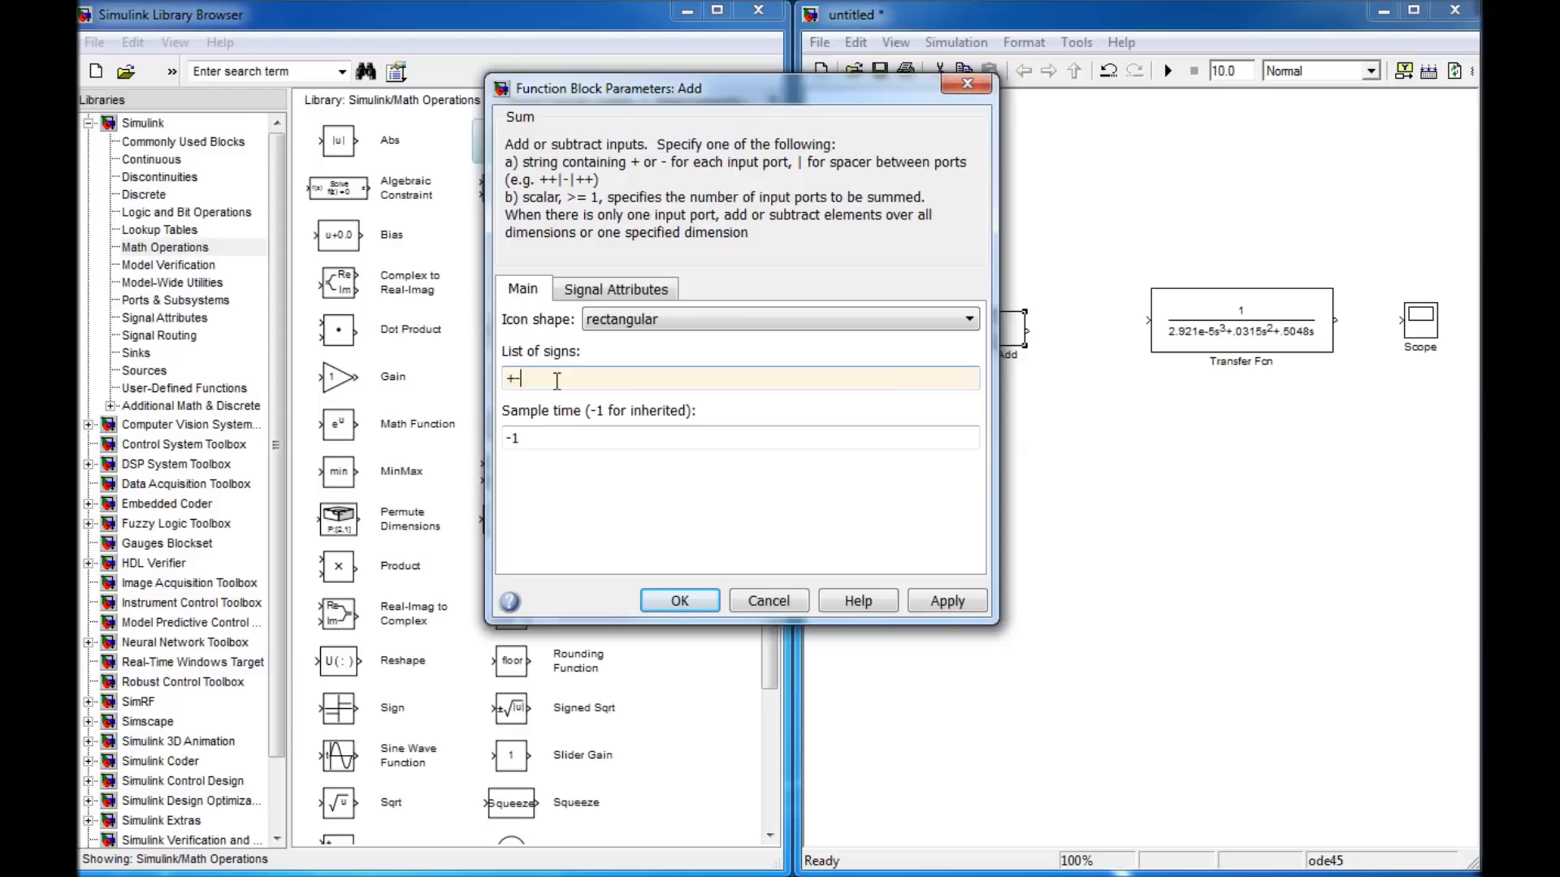
key("Return")
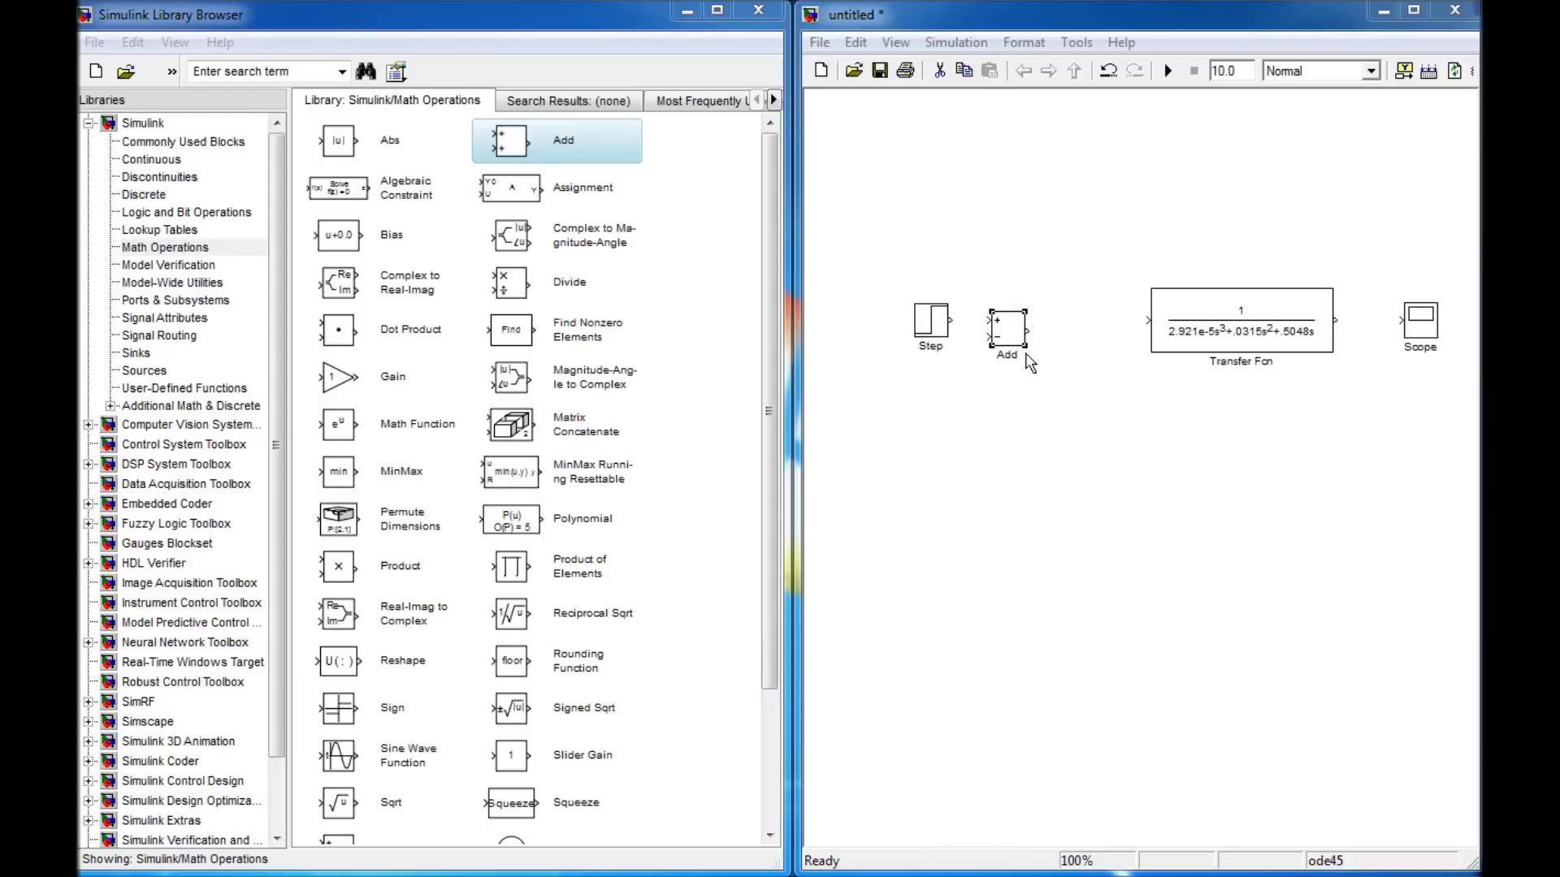
left_click_drag(1019, 339, 1041, 329)
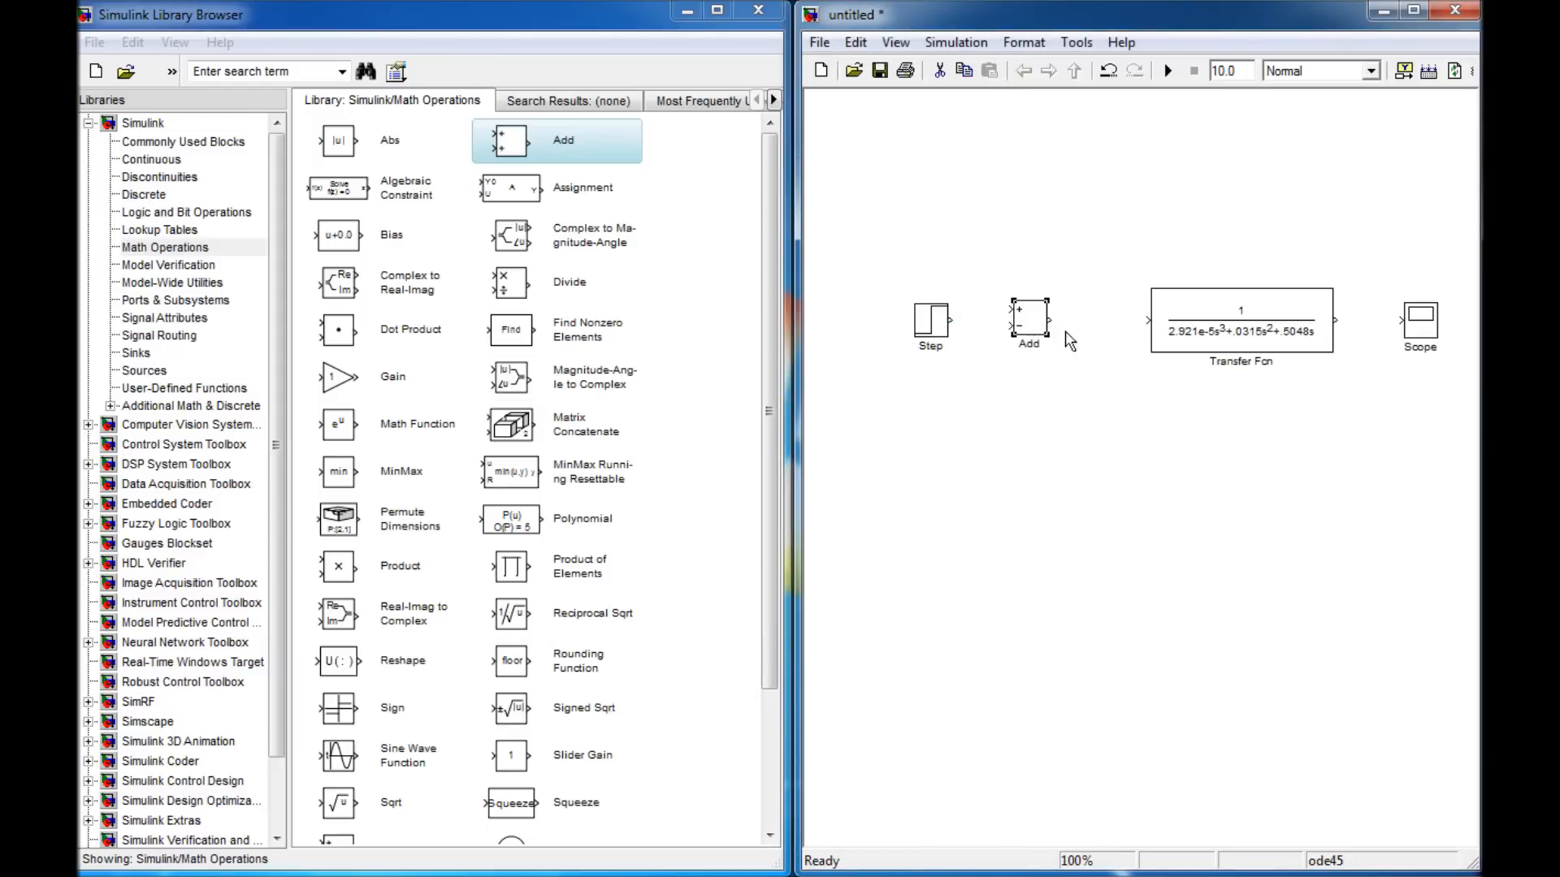
Connect Step, Add, Transfer Fcn and Scope in series and branch the Transfer Fcn output back to Add's minus input
left_click(1186, 320, "ctrl")
left_click(1417, 325, "ctrl")
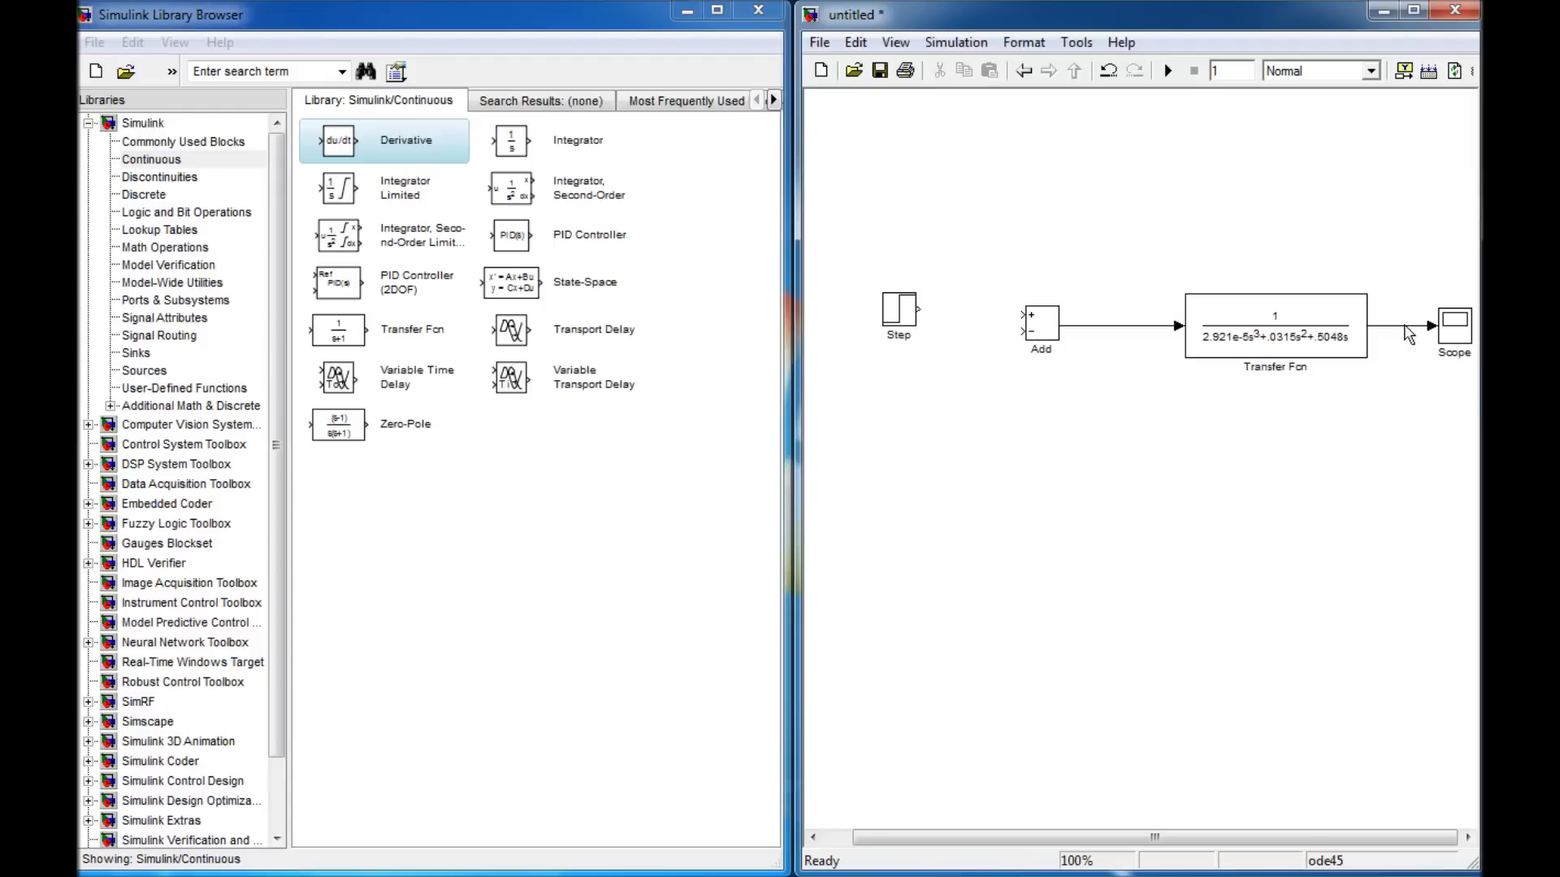
left_click_drag(1403, 332, 1010, 431)
left_click_drag(1010, 429, 1022, 331)
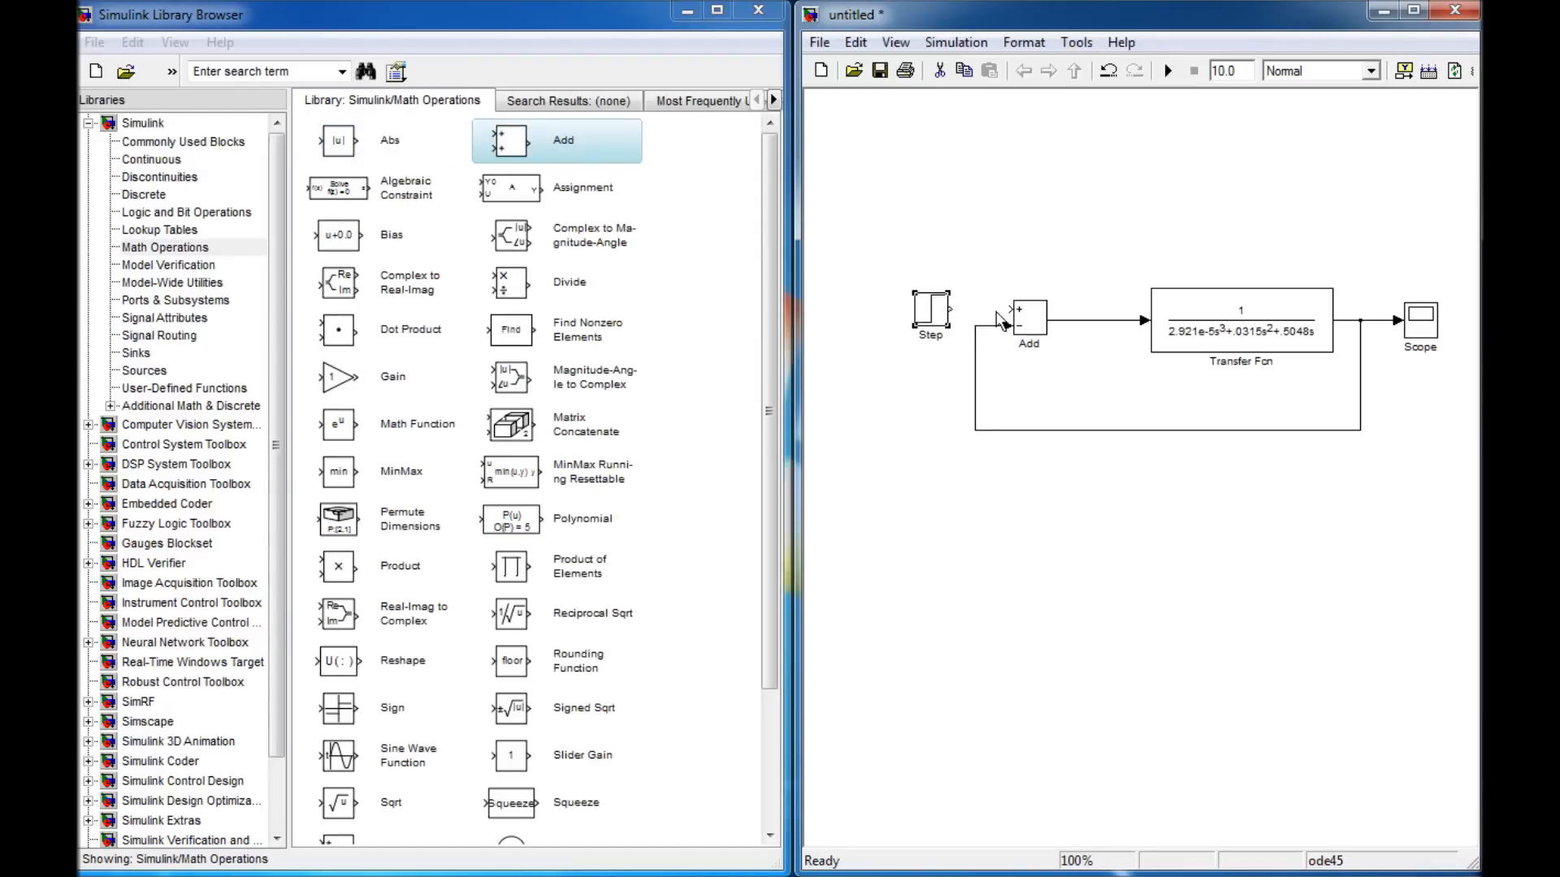
left_click(1028, 318, "ctrl")
left_click(1204, 776)
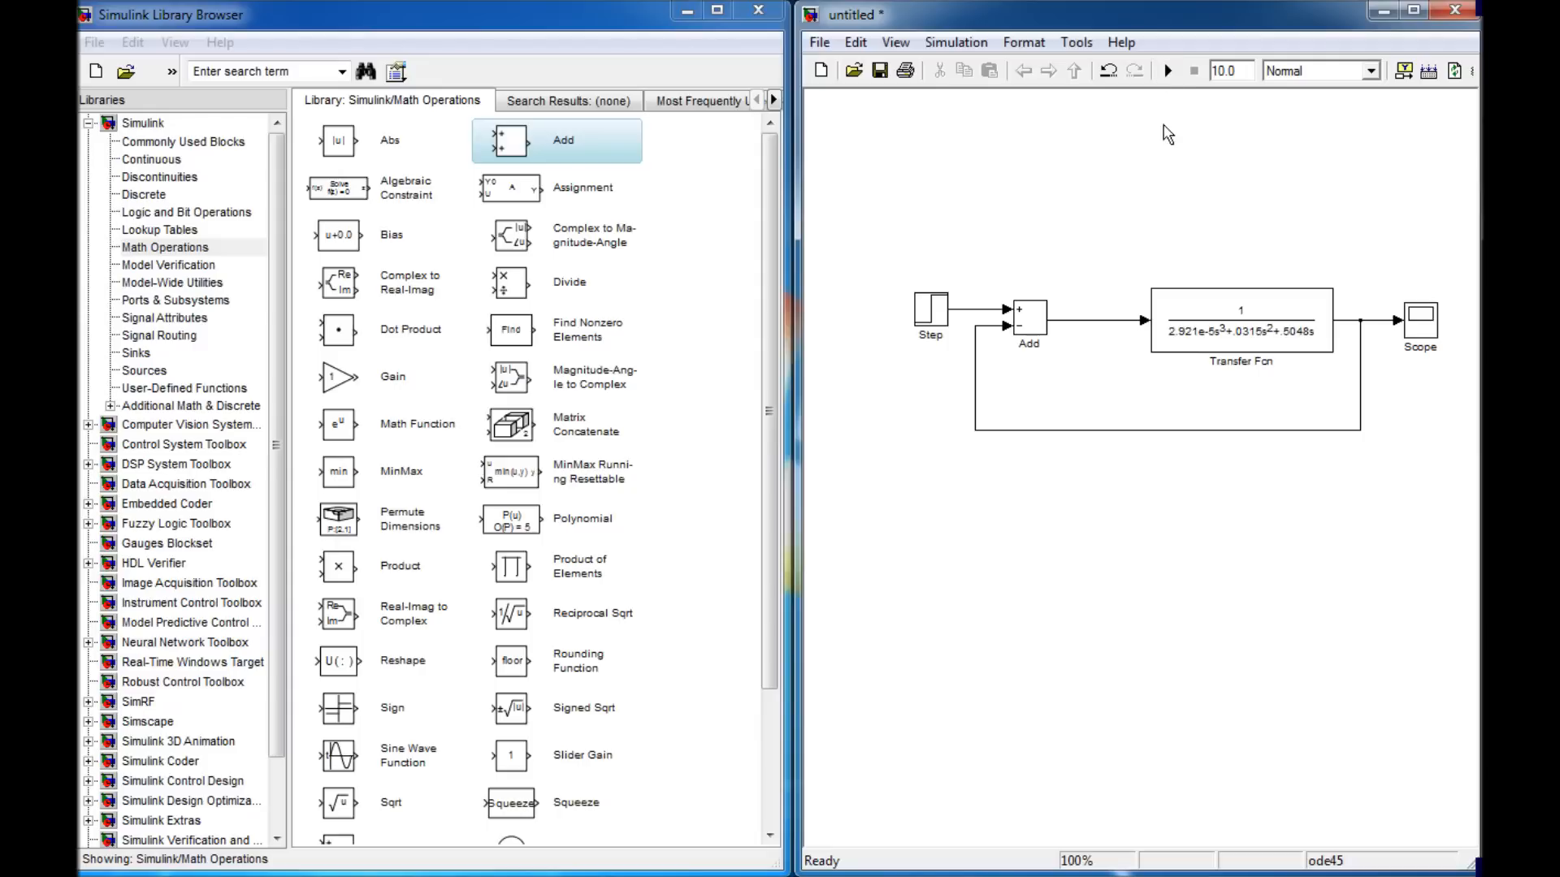
Run the simulation and examine the closed-loop step response in the Scope
left_click(1167, 70)
double_click(1418, 321)
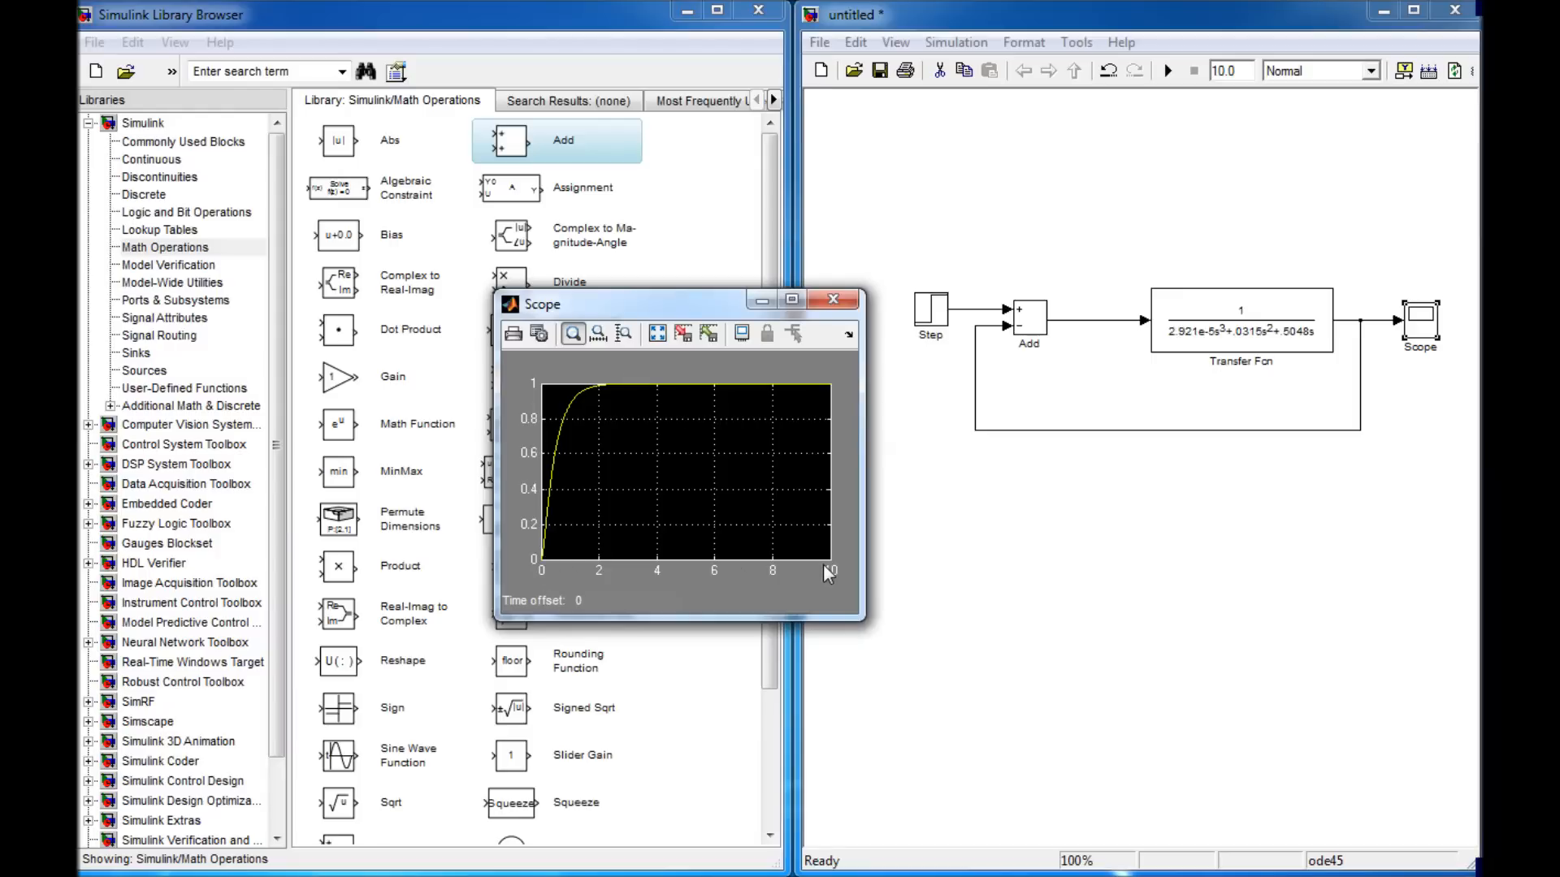
left_click(838, 299)
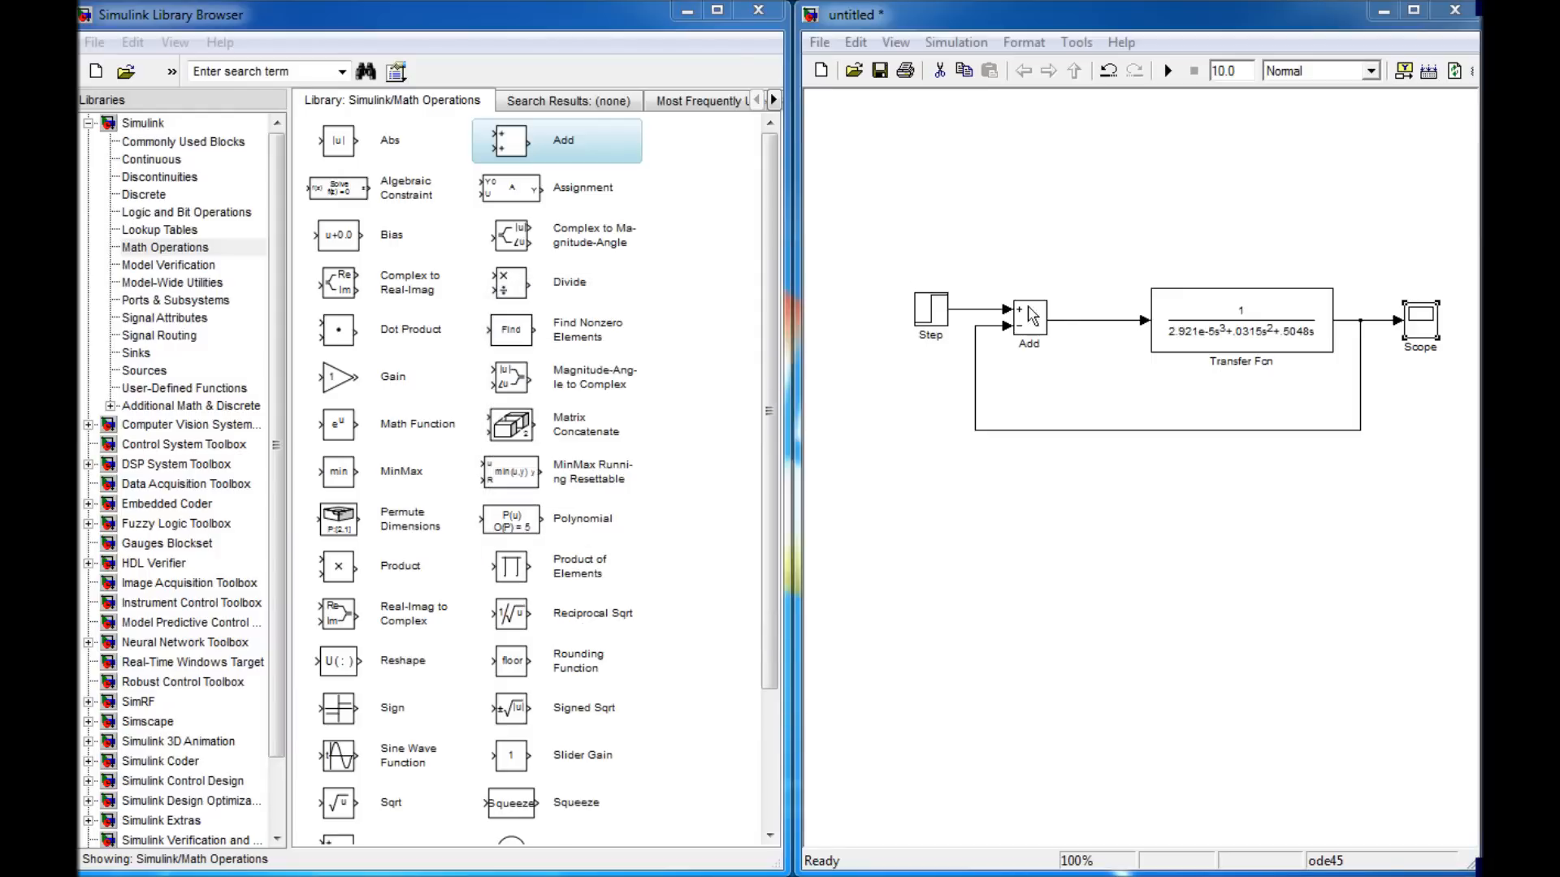
Replace the line between Add and Transfer Fcn with a Gain block from Math Operations, wired to both blocks
left_click(1102, 321)
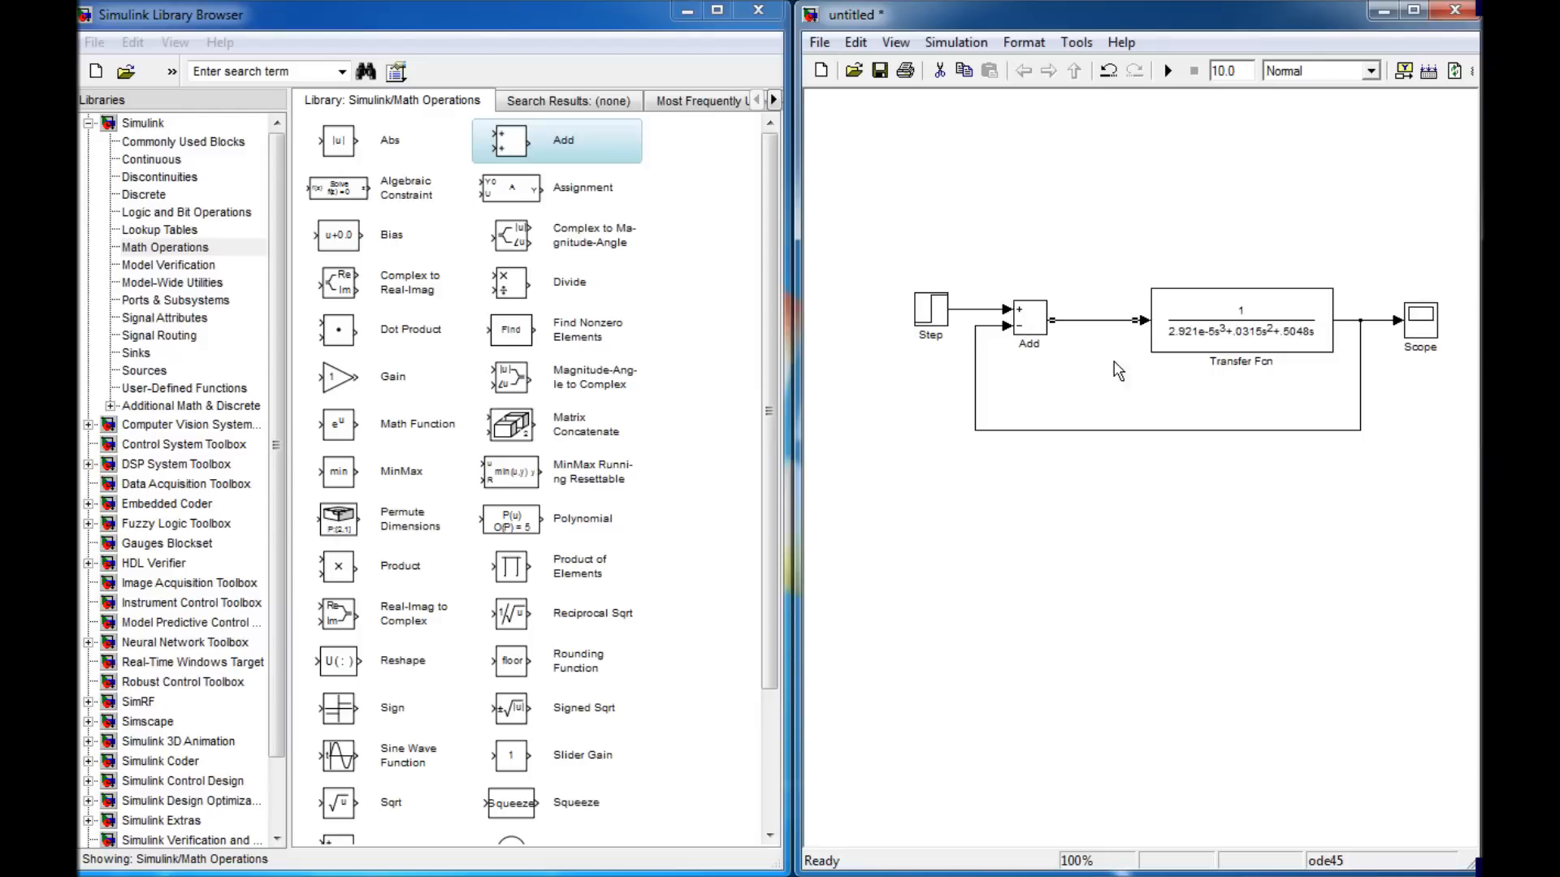
key("Delete")
left_click_drag(342, 378, 1096, 323)
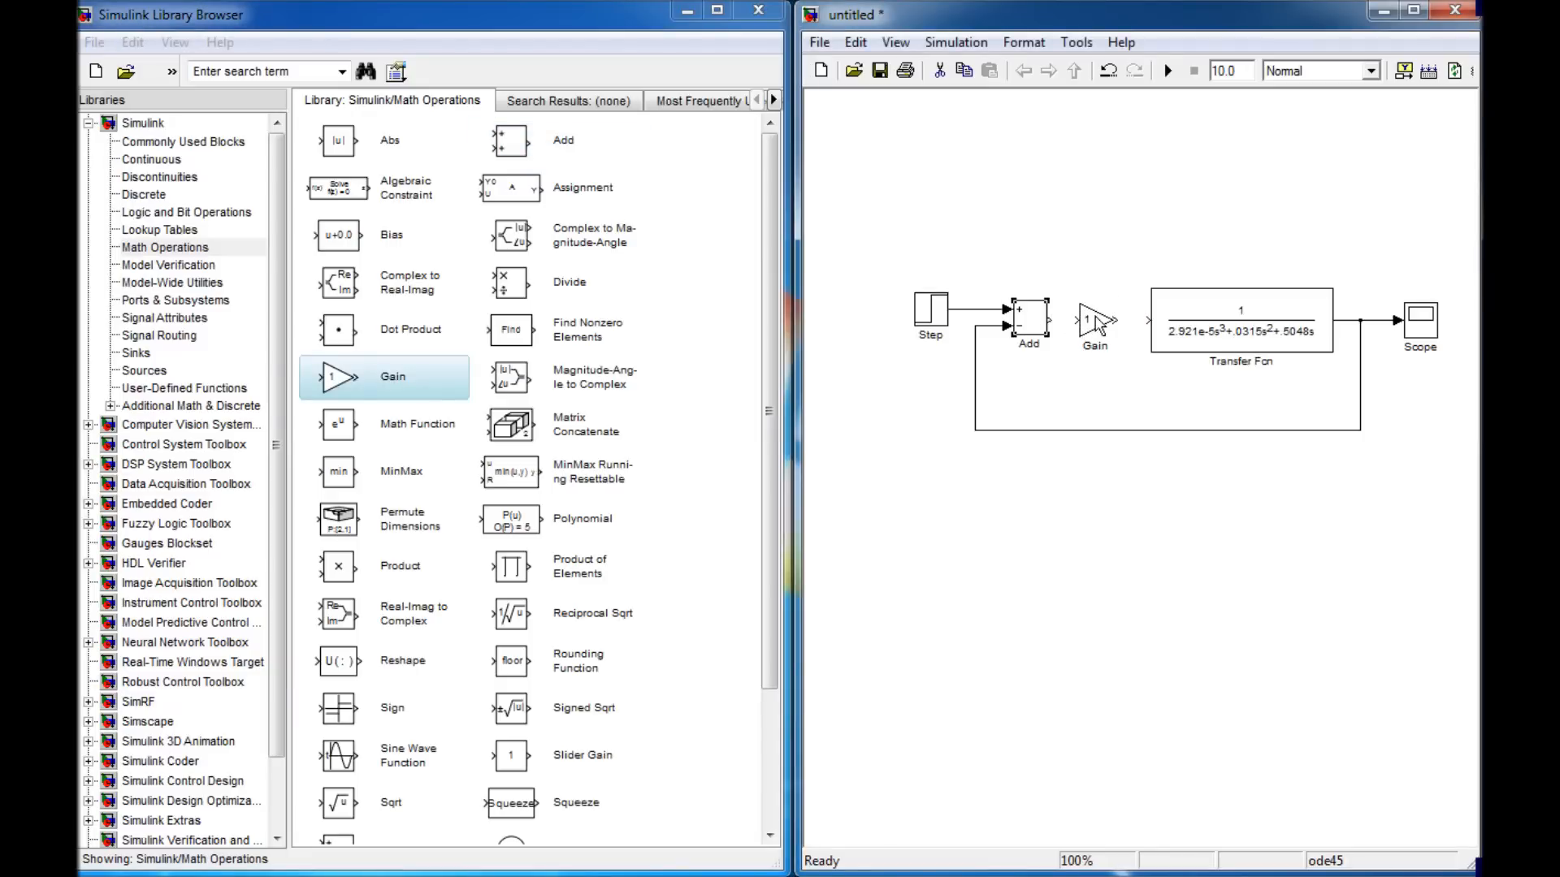
left_click(1097, 325, "ctrl")
left_click(1214, 325, "ctrl")
Set the Gain block's gain to 5
left_click(1091, 321)
double_click(1090, 322)
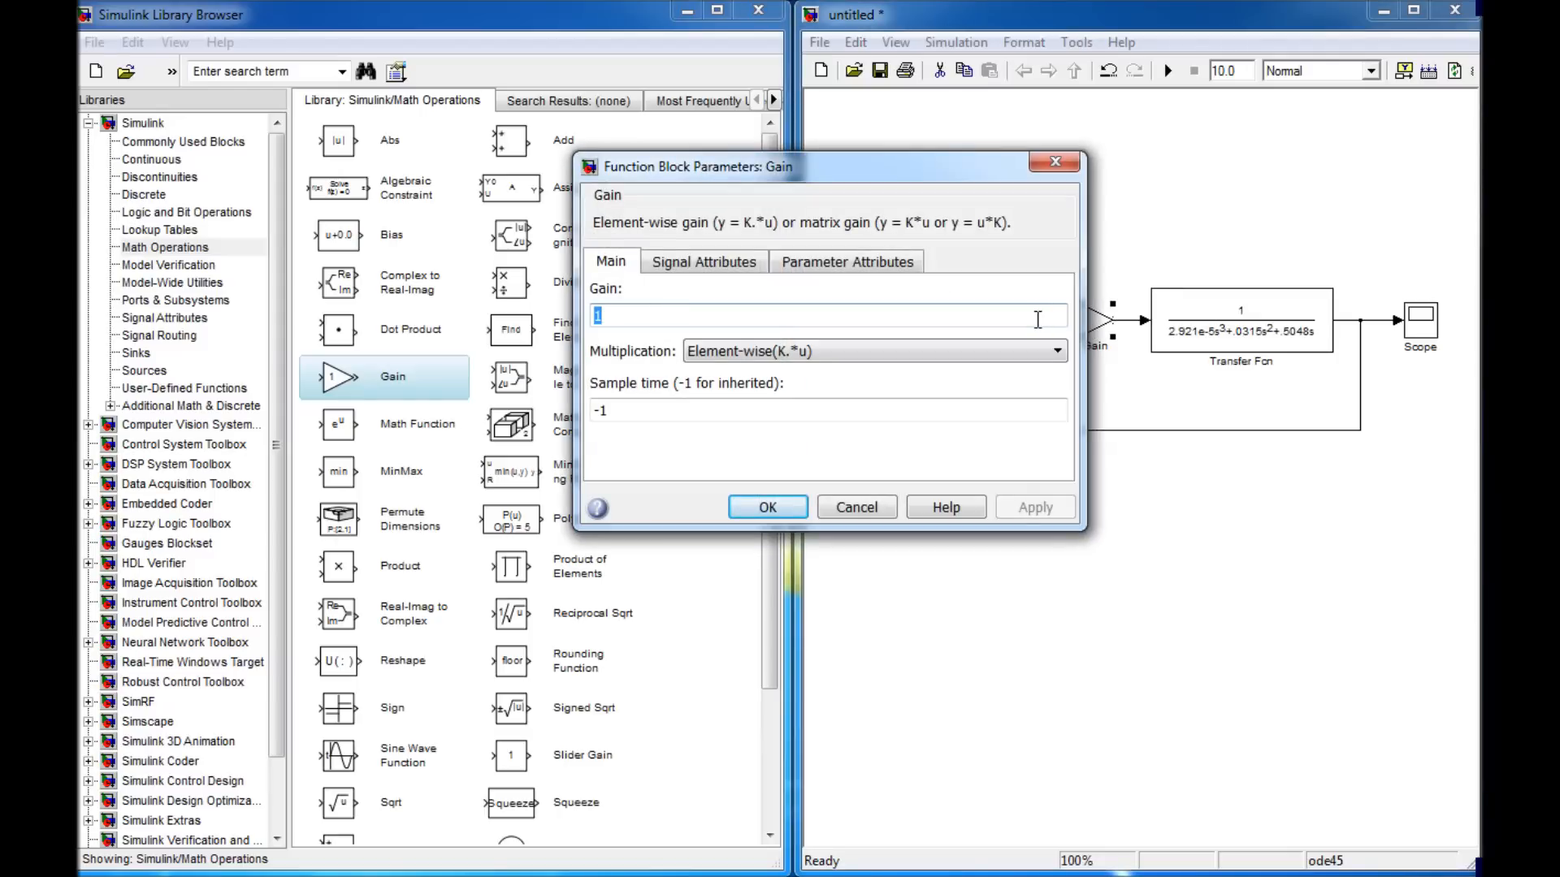
type("5")
key("Return")
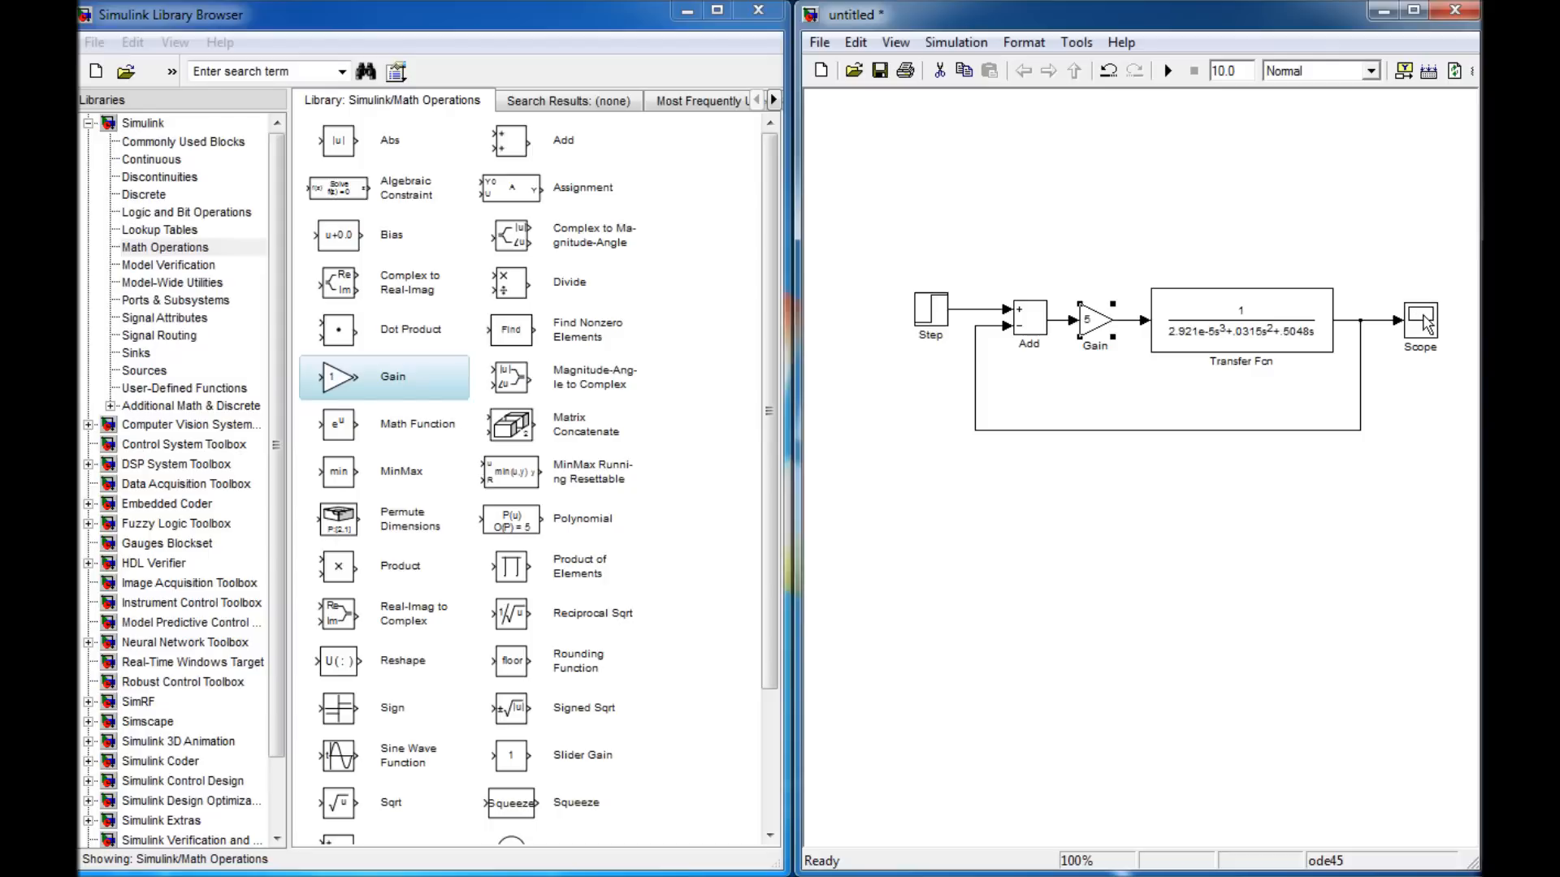
Run the simulation and examine the autoscaled response for the gain of 5 in the Scope
double_click(1422, 319)
left_click(659, 338)
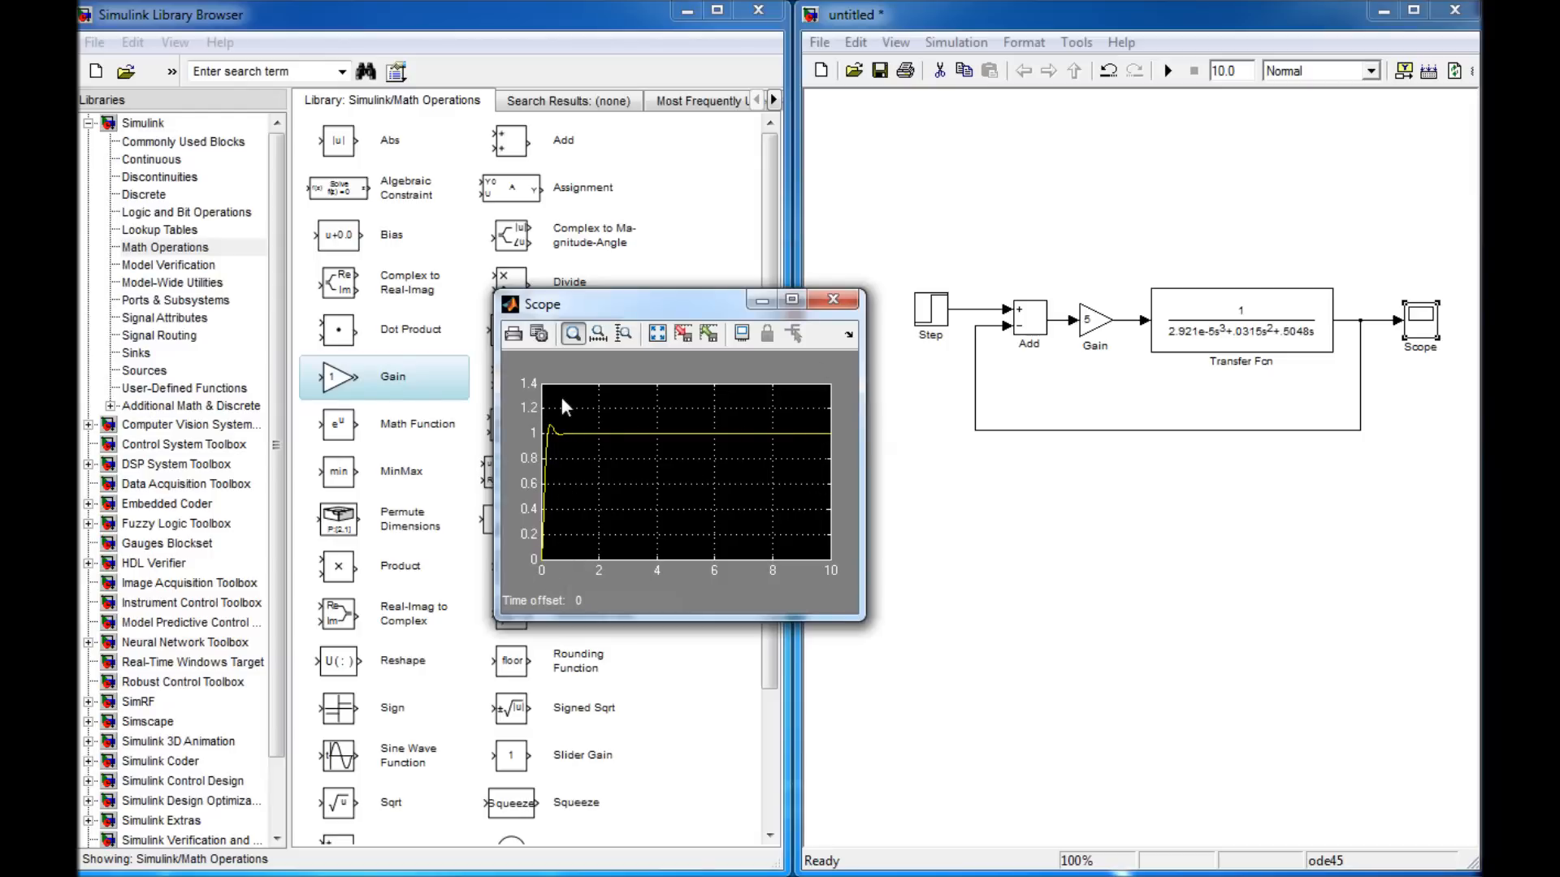
left_click(833, 300)
Set the simulation stop time to 1, run the model again and autoscale the Scope plot
left_click(1246, 70)
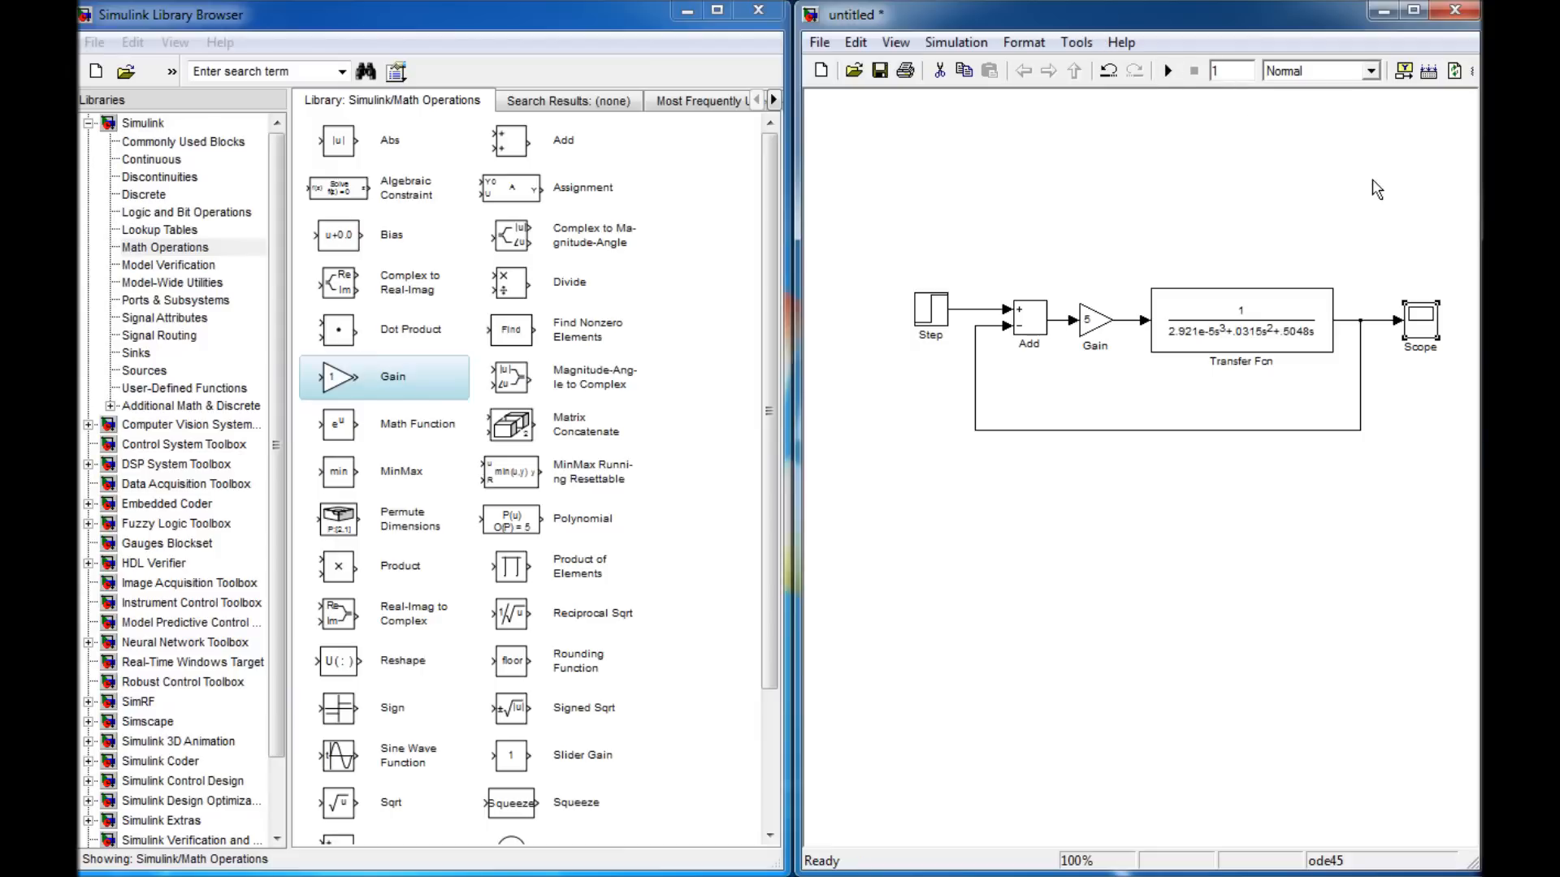
double_click(1431, 336)
left_click(658, 335)
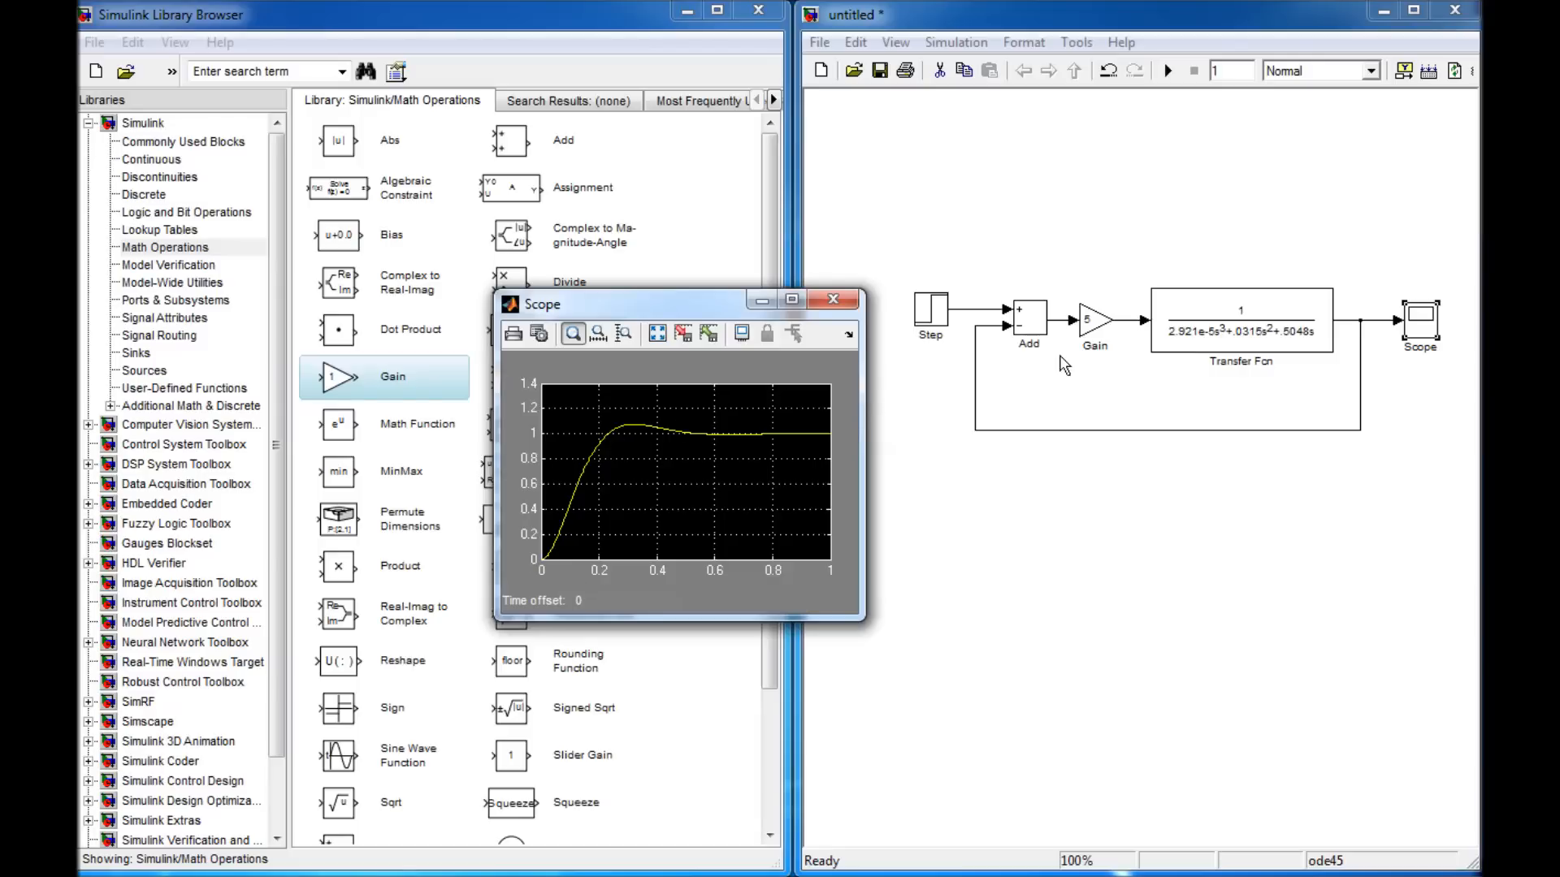
Set the Gain block's gain to 10 and rerun the simulation with the Scope plot autoscaled
double_click(1098, 321)
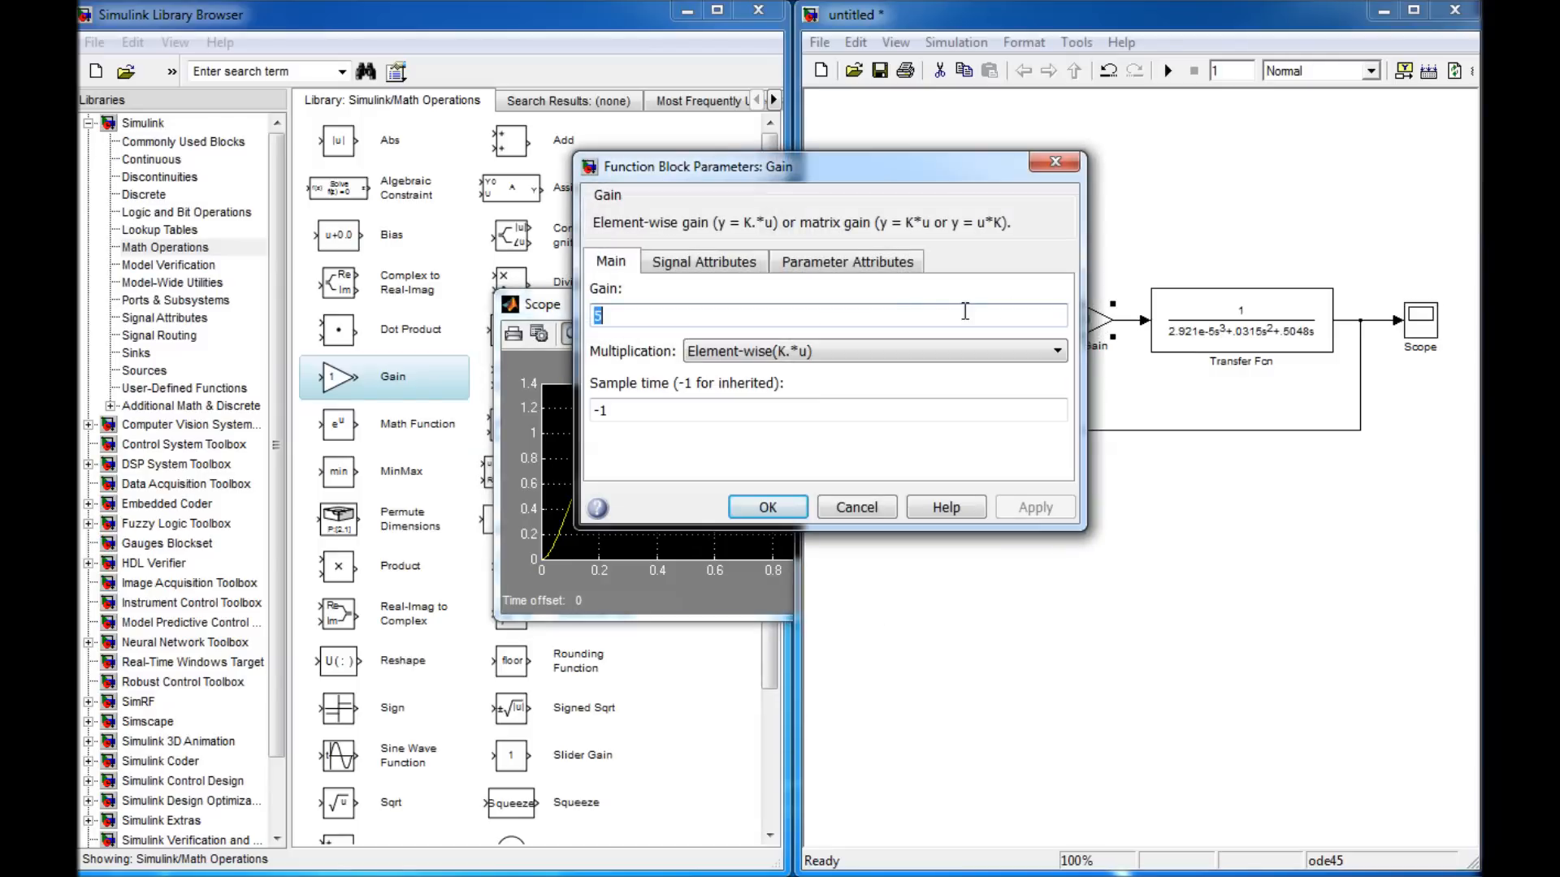
type("10")
key("Return")
left_click(1167, 70)
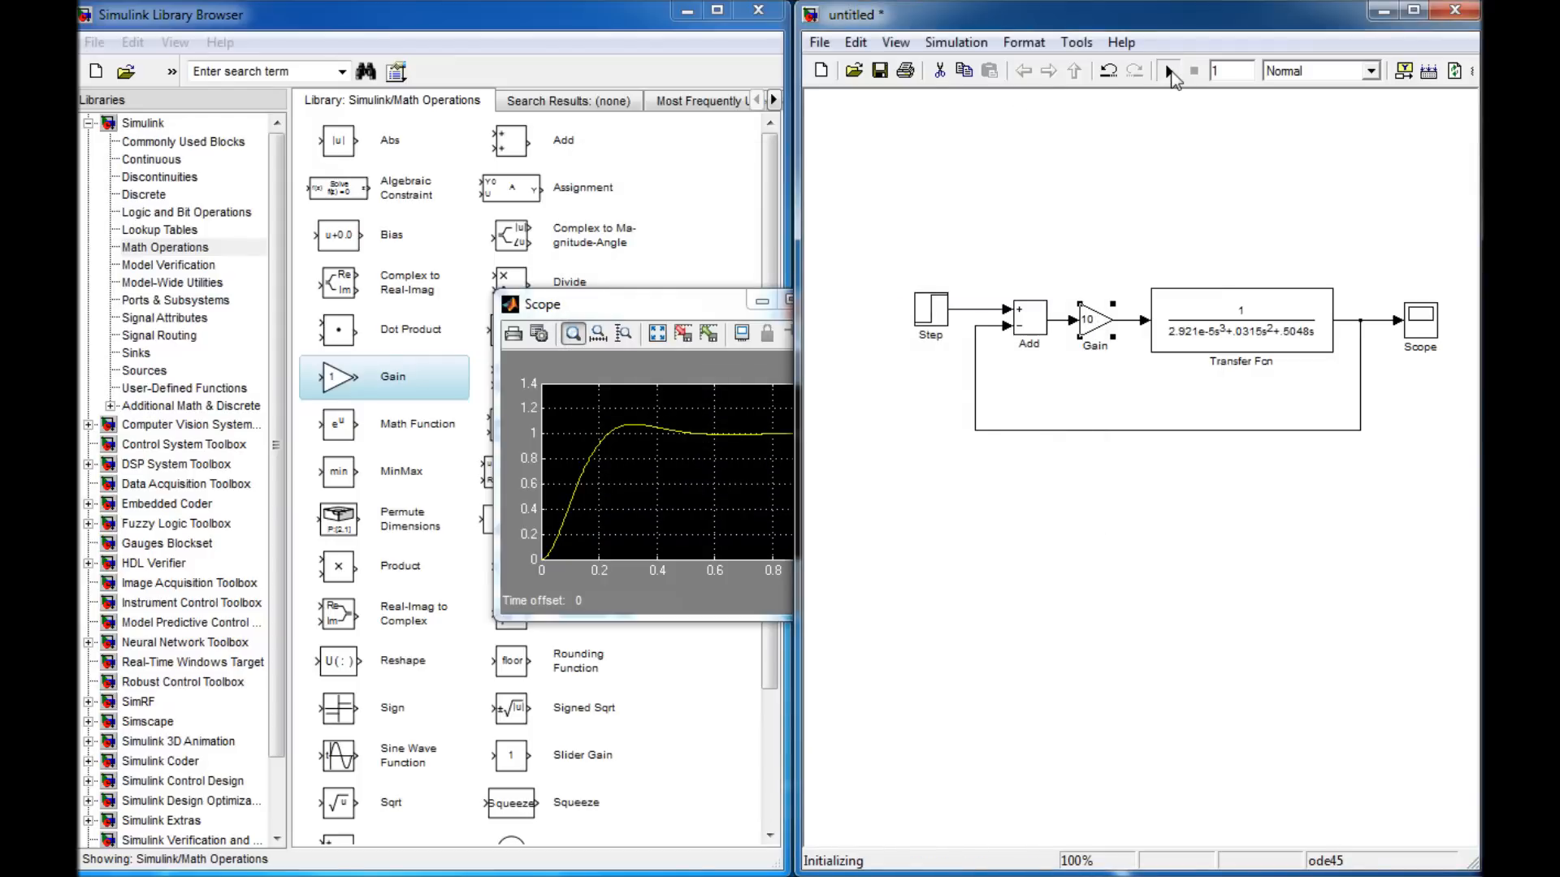
left_click(656, 333)
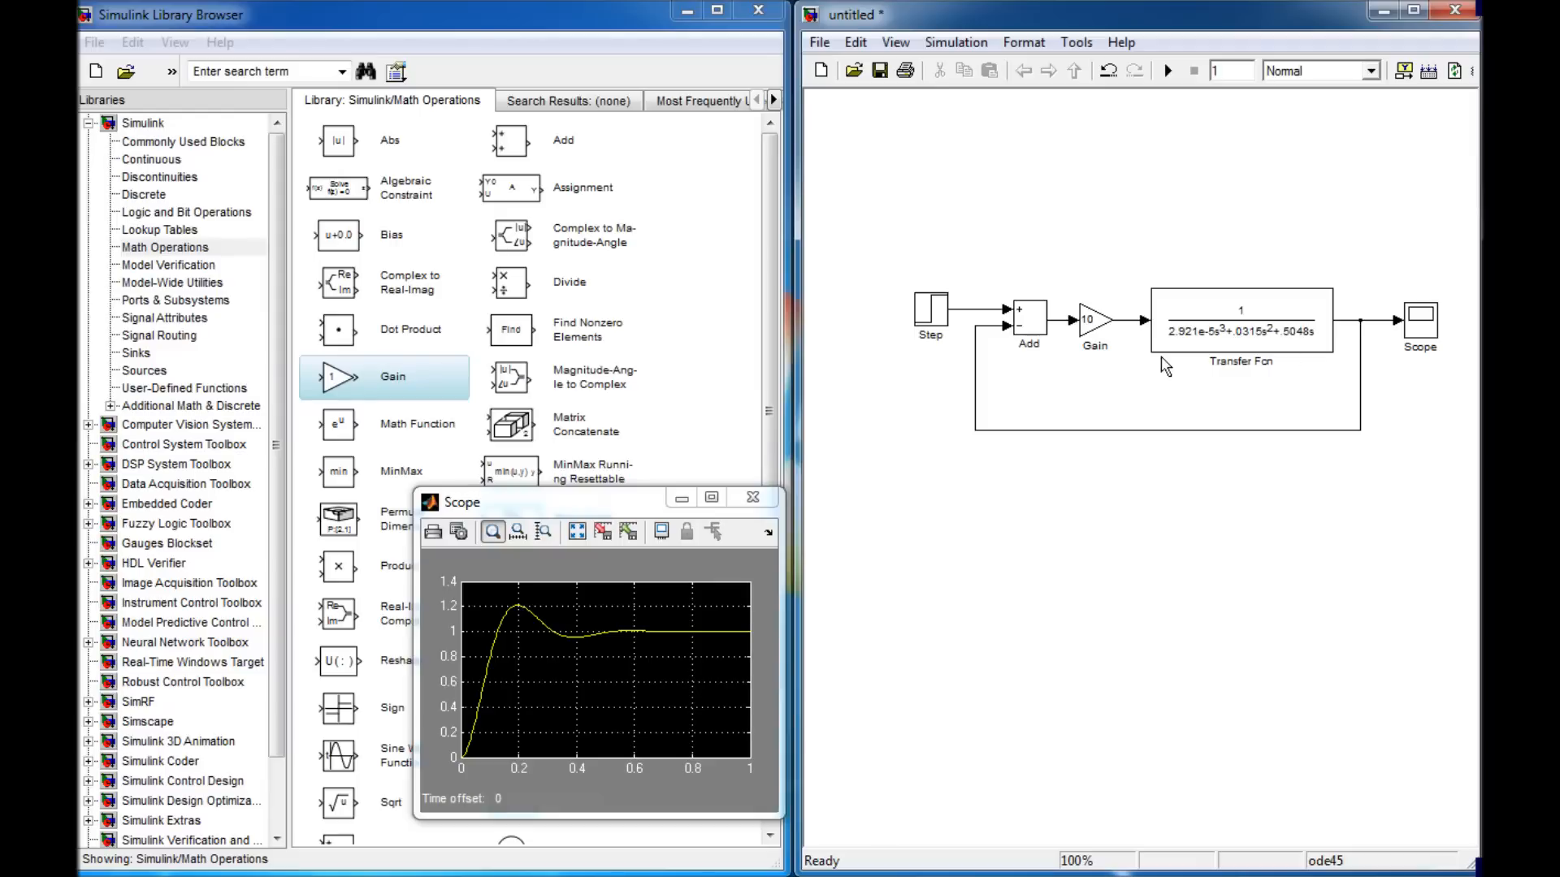
Duplicate the Scope block above Transfer Fcn and branch the Gain output signal to the copy
left_click(1424, 331)
left_click_drag(1429, 334, 1201, 238)
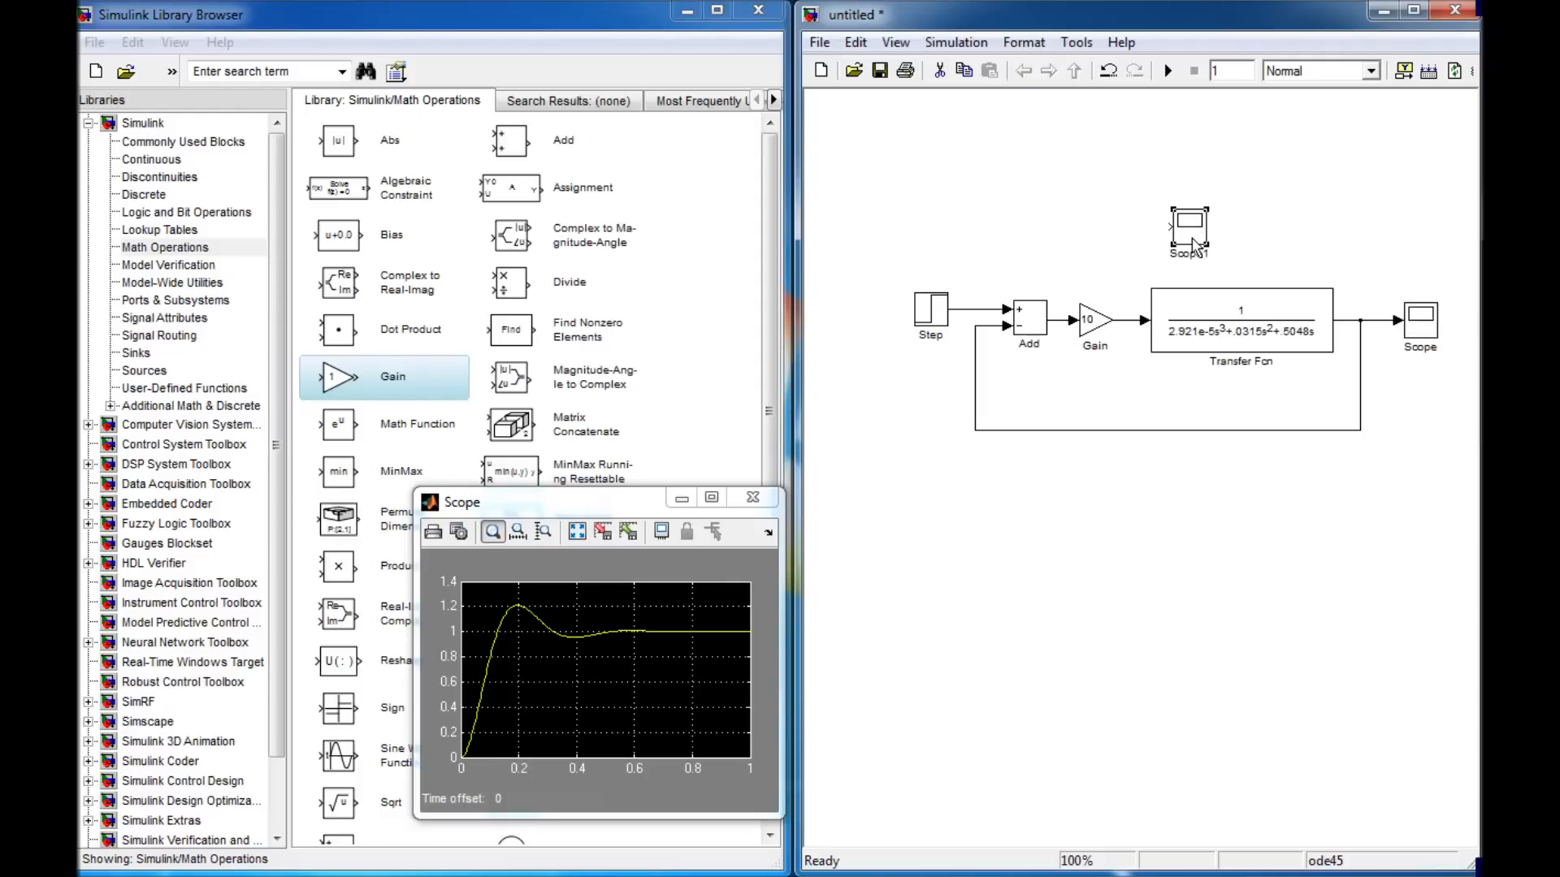
left_click(1127, 292)
mouse_move(1126, 321)
left_mouse_down()
mouse_move(1142, 243)
mouse_move(1183, 232)
left_mouse_up()
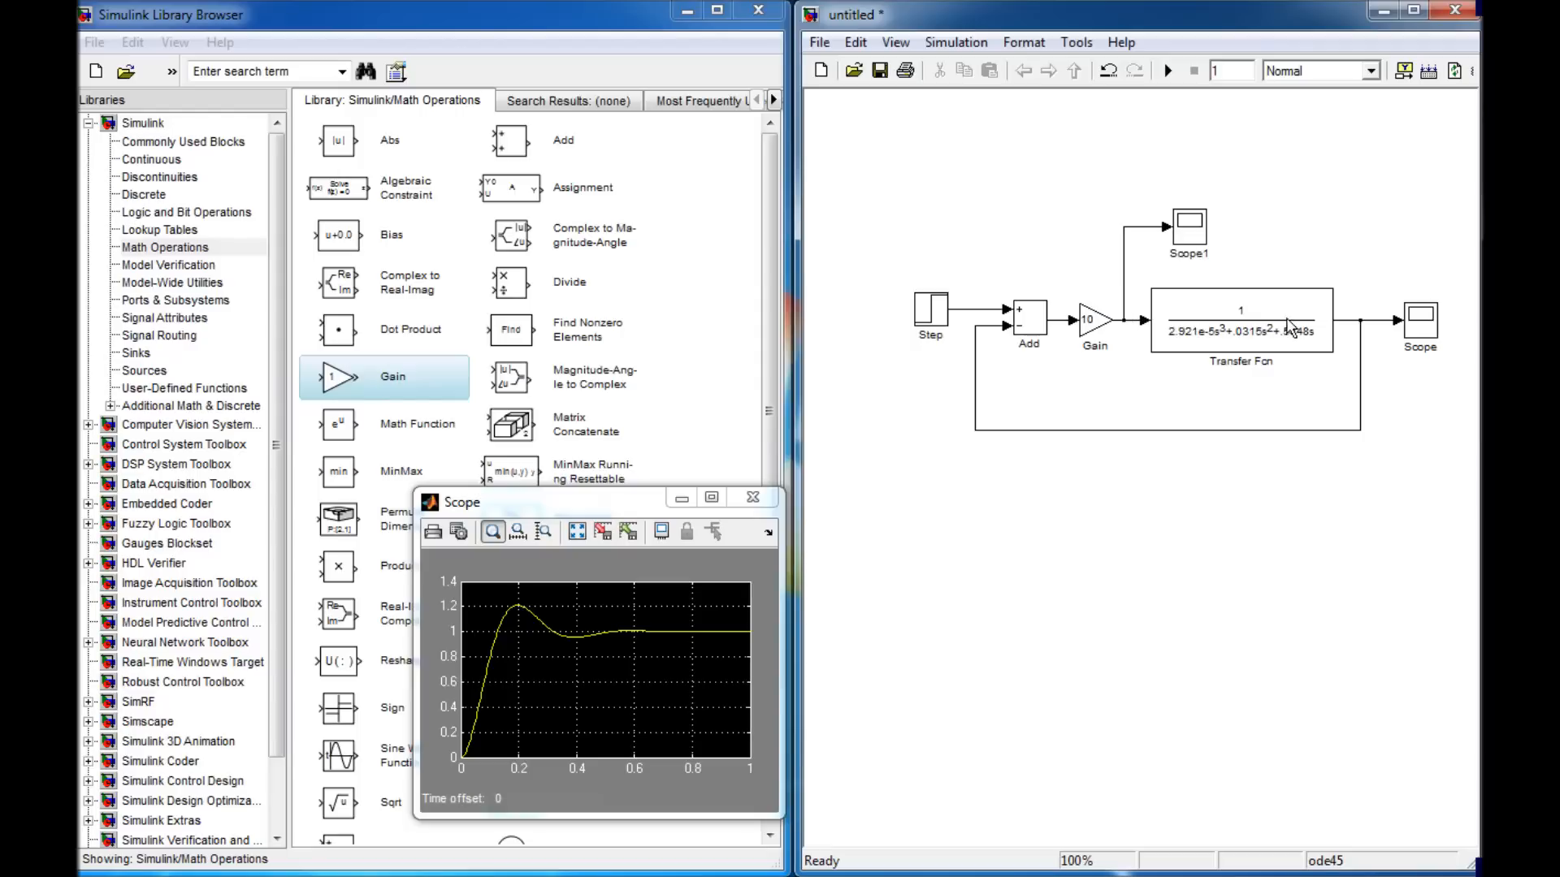
Run the simulation and examine the autoscaled Gain output in Scope1 alongside the system response in Scope
left_click(1165, 71)
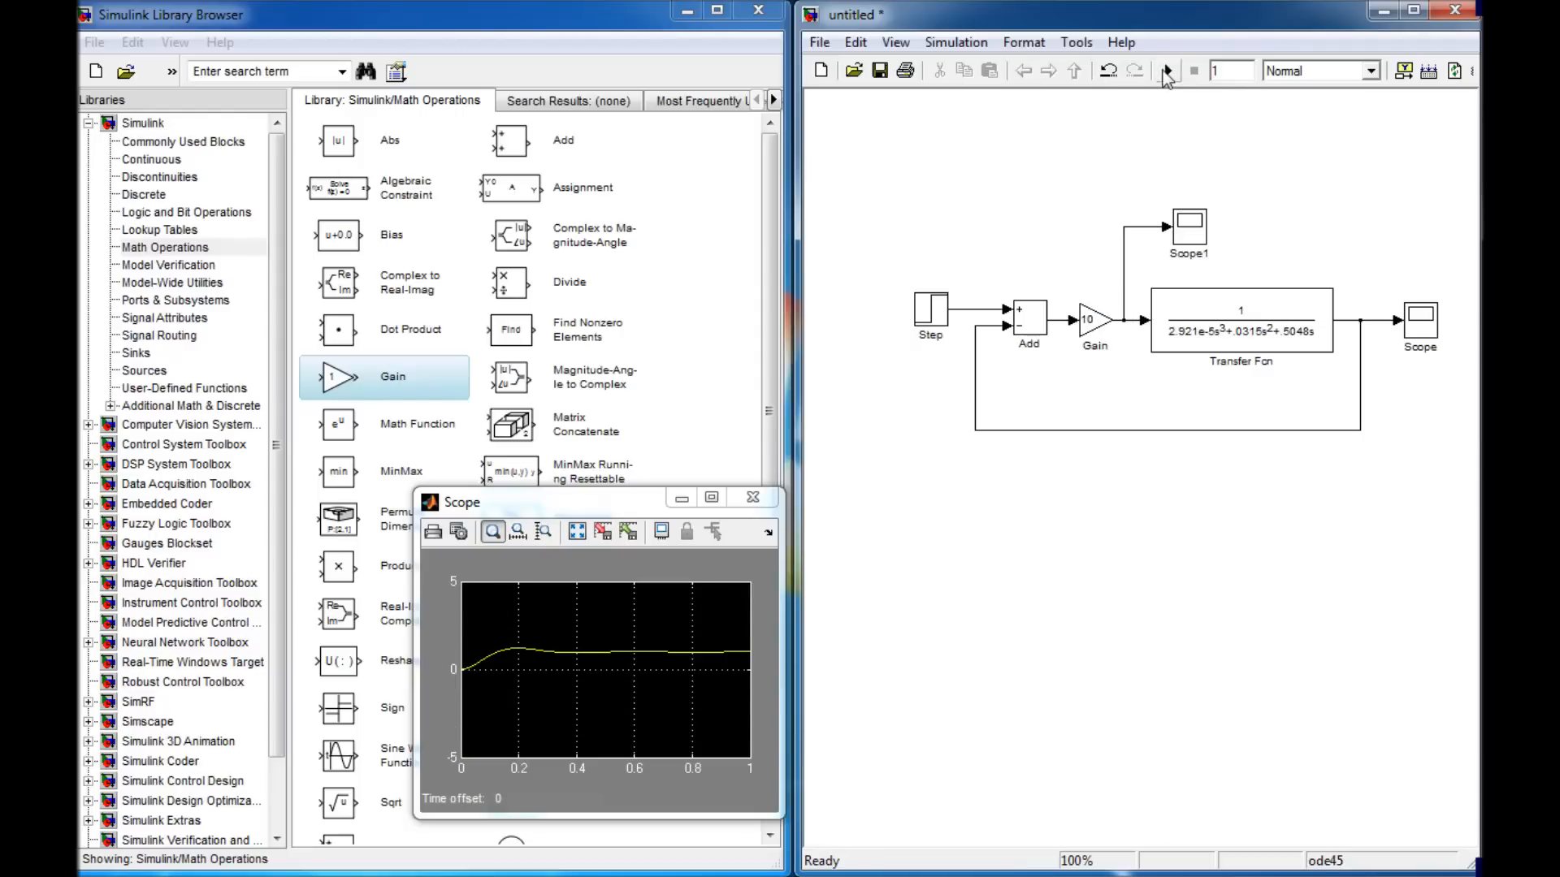
left_click(1194, 234)
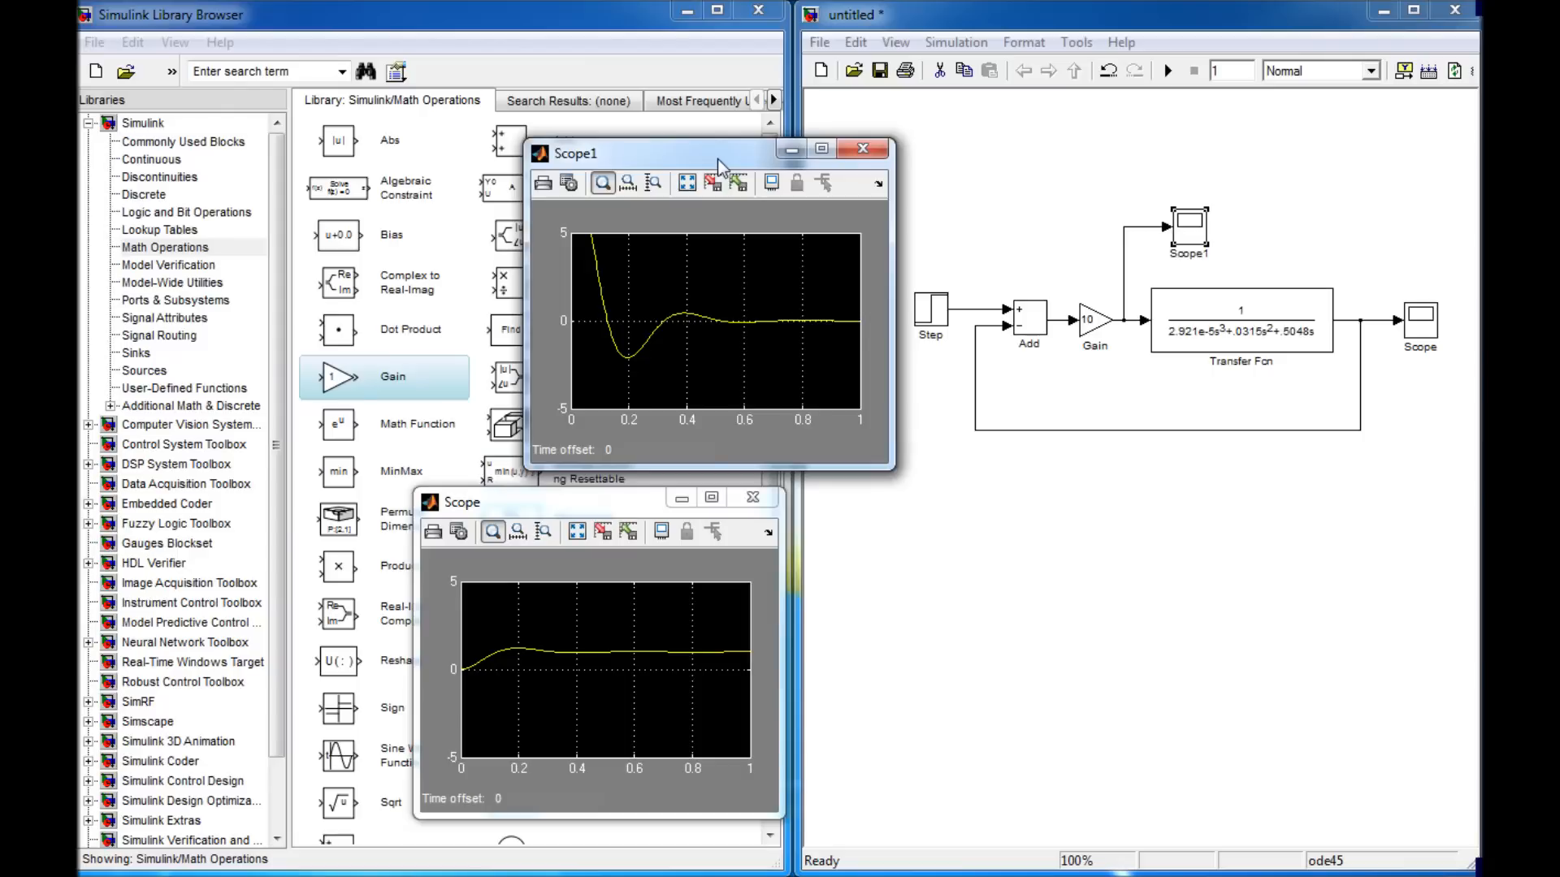
left_click(687, 183)
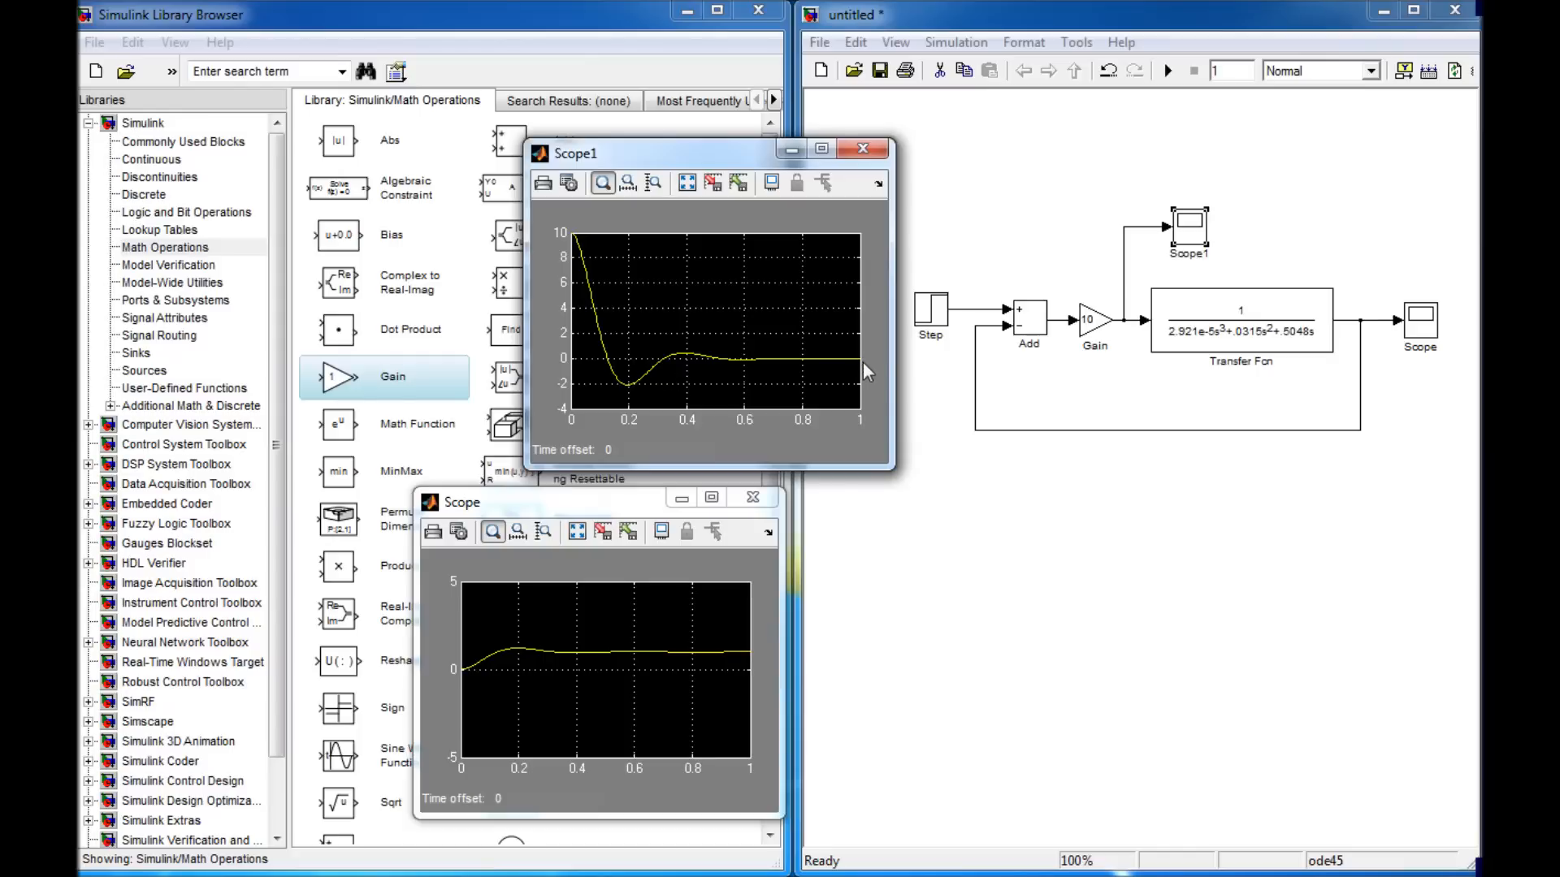
left_click(577, 531)
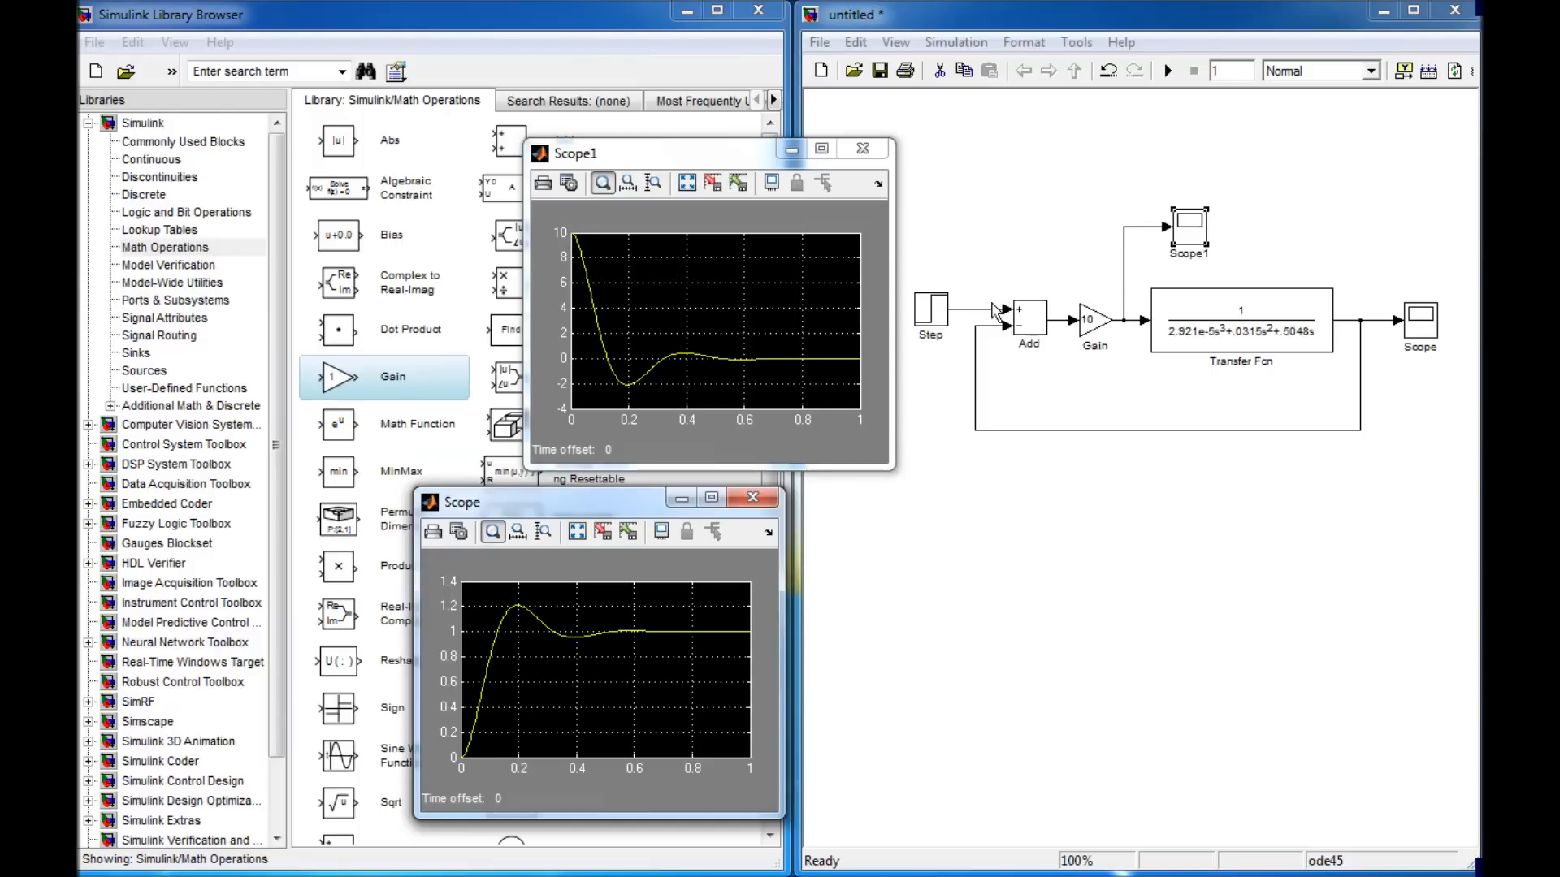
Set the Gain block's gain to 30, rerun the simulation and autoscale the Scope1 plot
double_click(1089, 321)
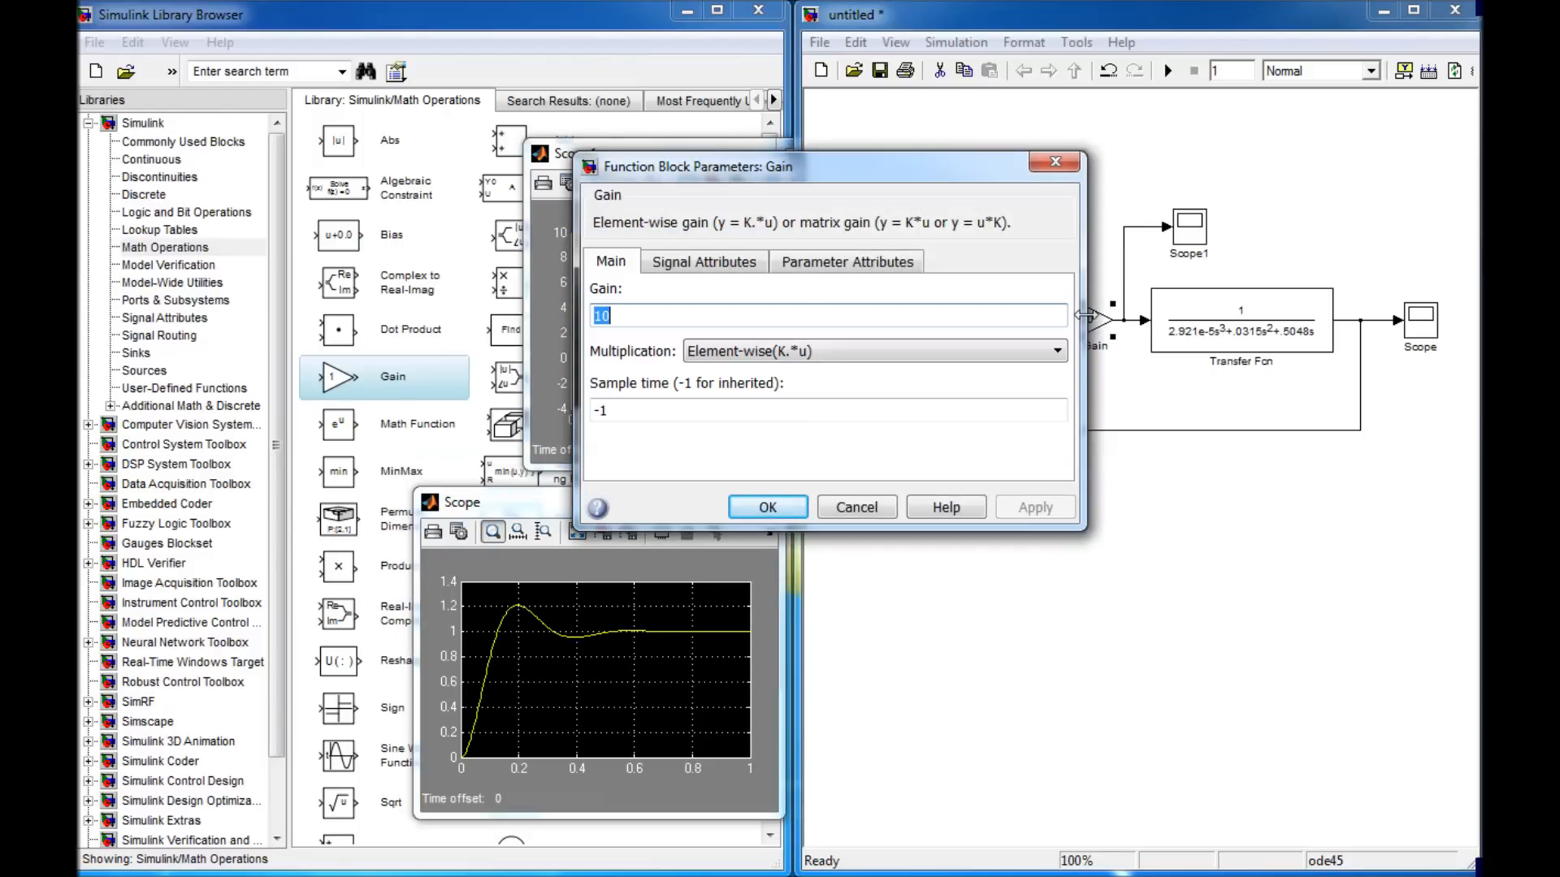
type("30")
key("Return")
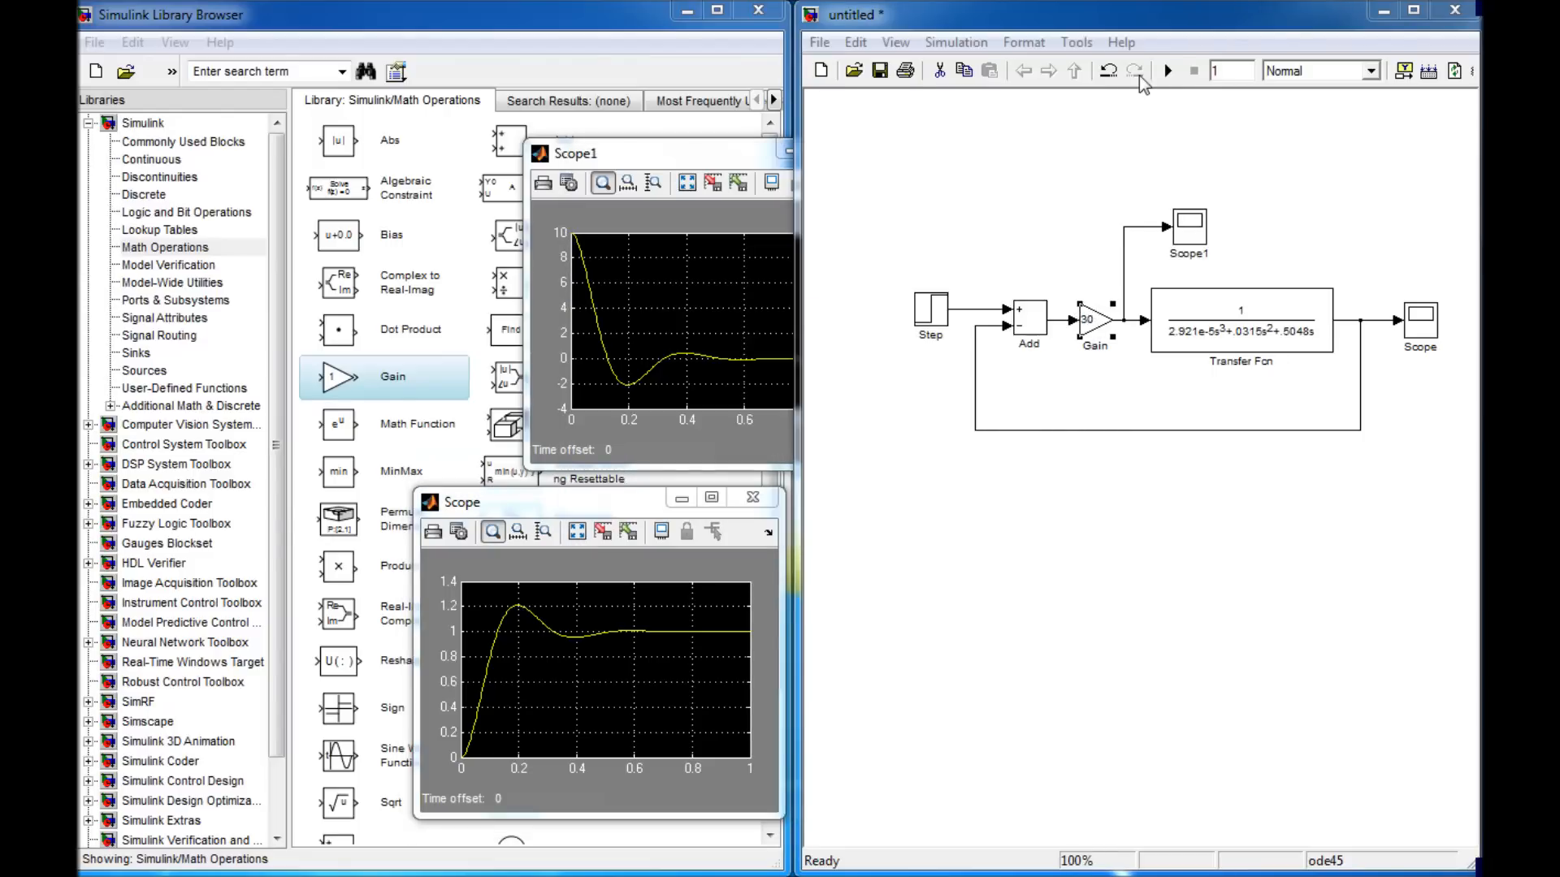
left_click(1170, 75)
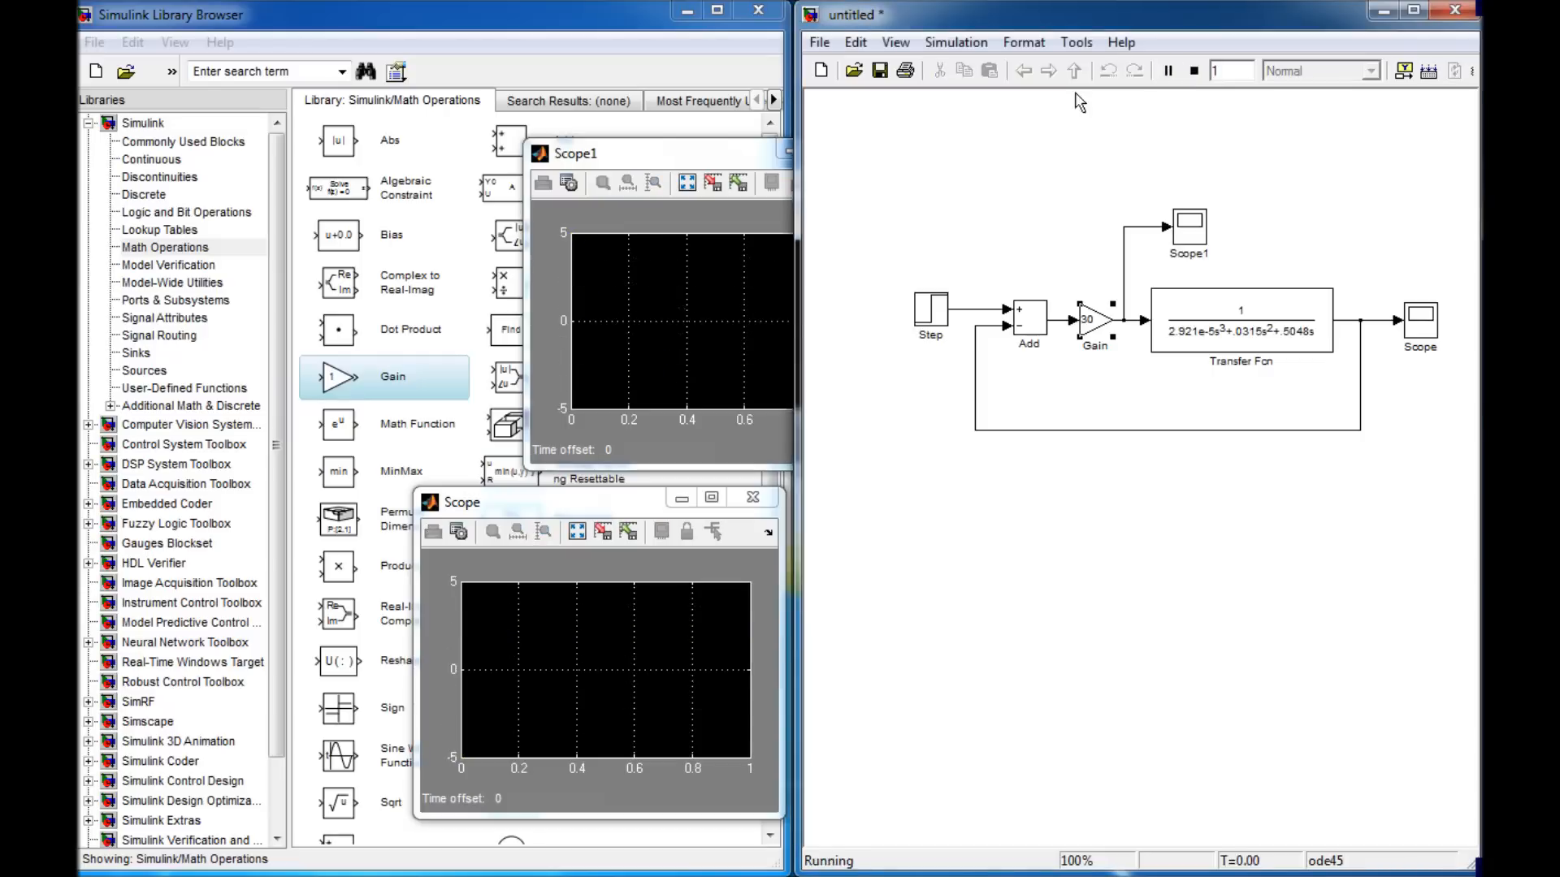
left_click(687, 183)
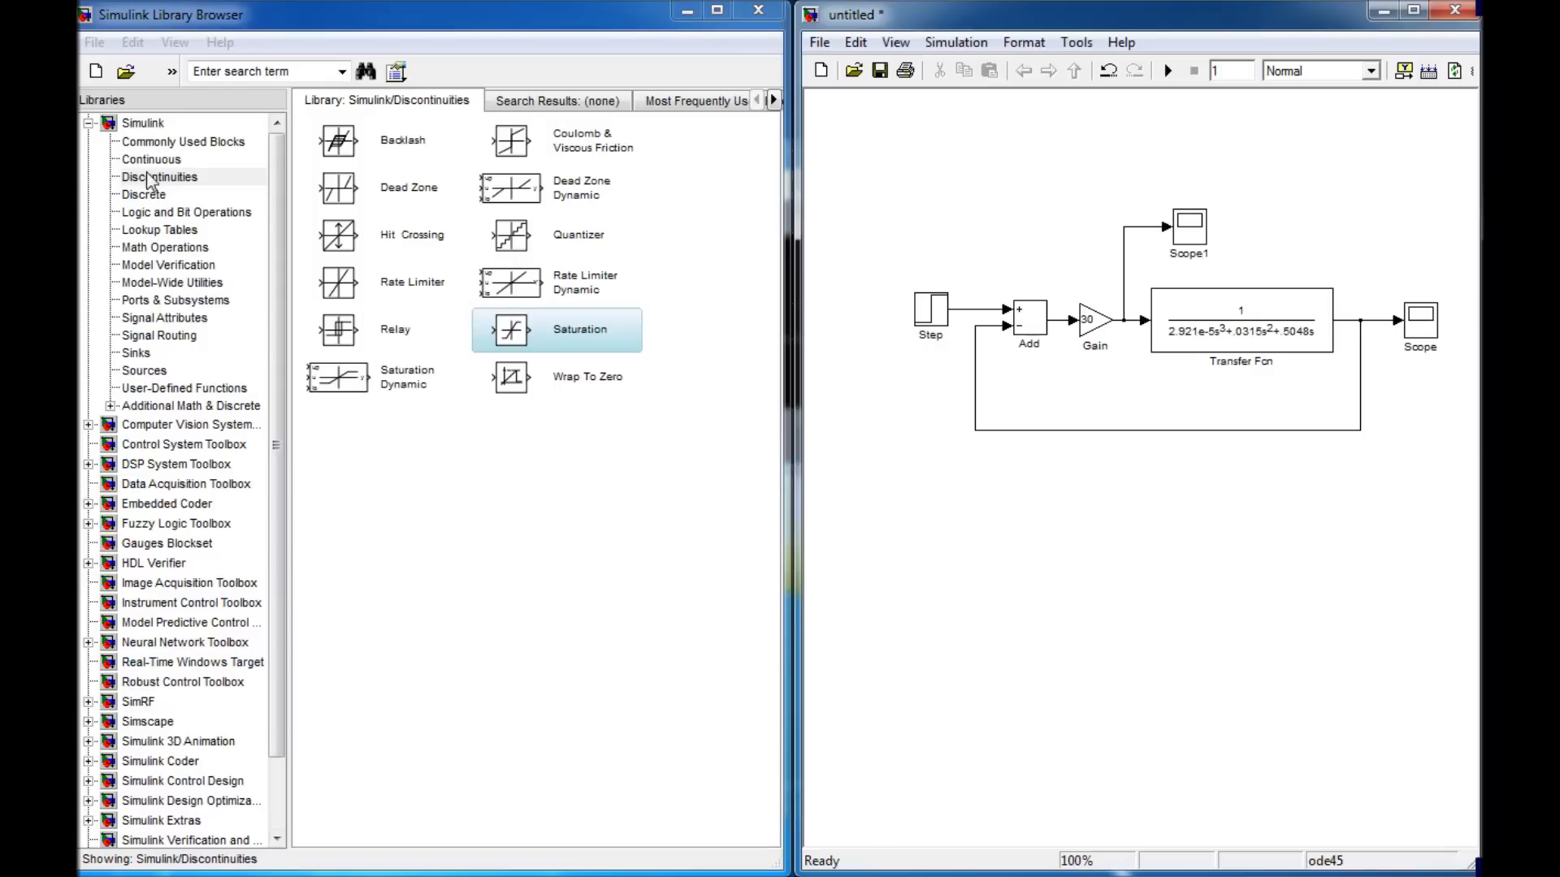
Place a Saturation block from the Discontinuities library above the Add block and move Scope1 above the far end of Transfer Fcn
left_click(203, 181)
left_click_drag(520, 339, 1025, 218)
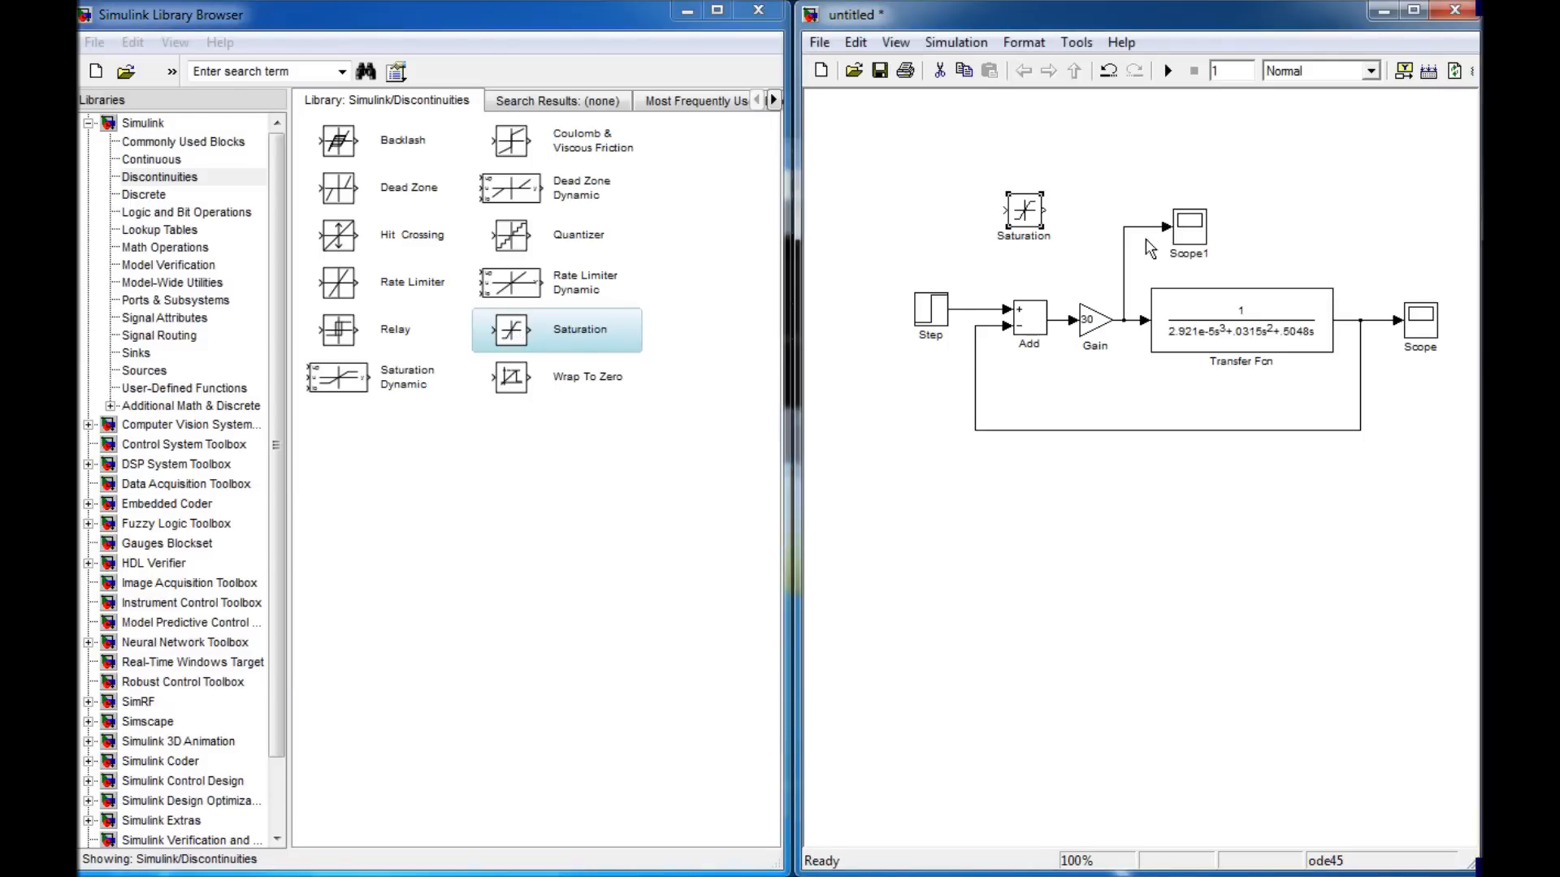
left_click_drag(1196, 243, 1322, 225)
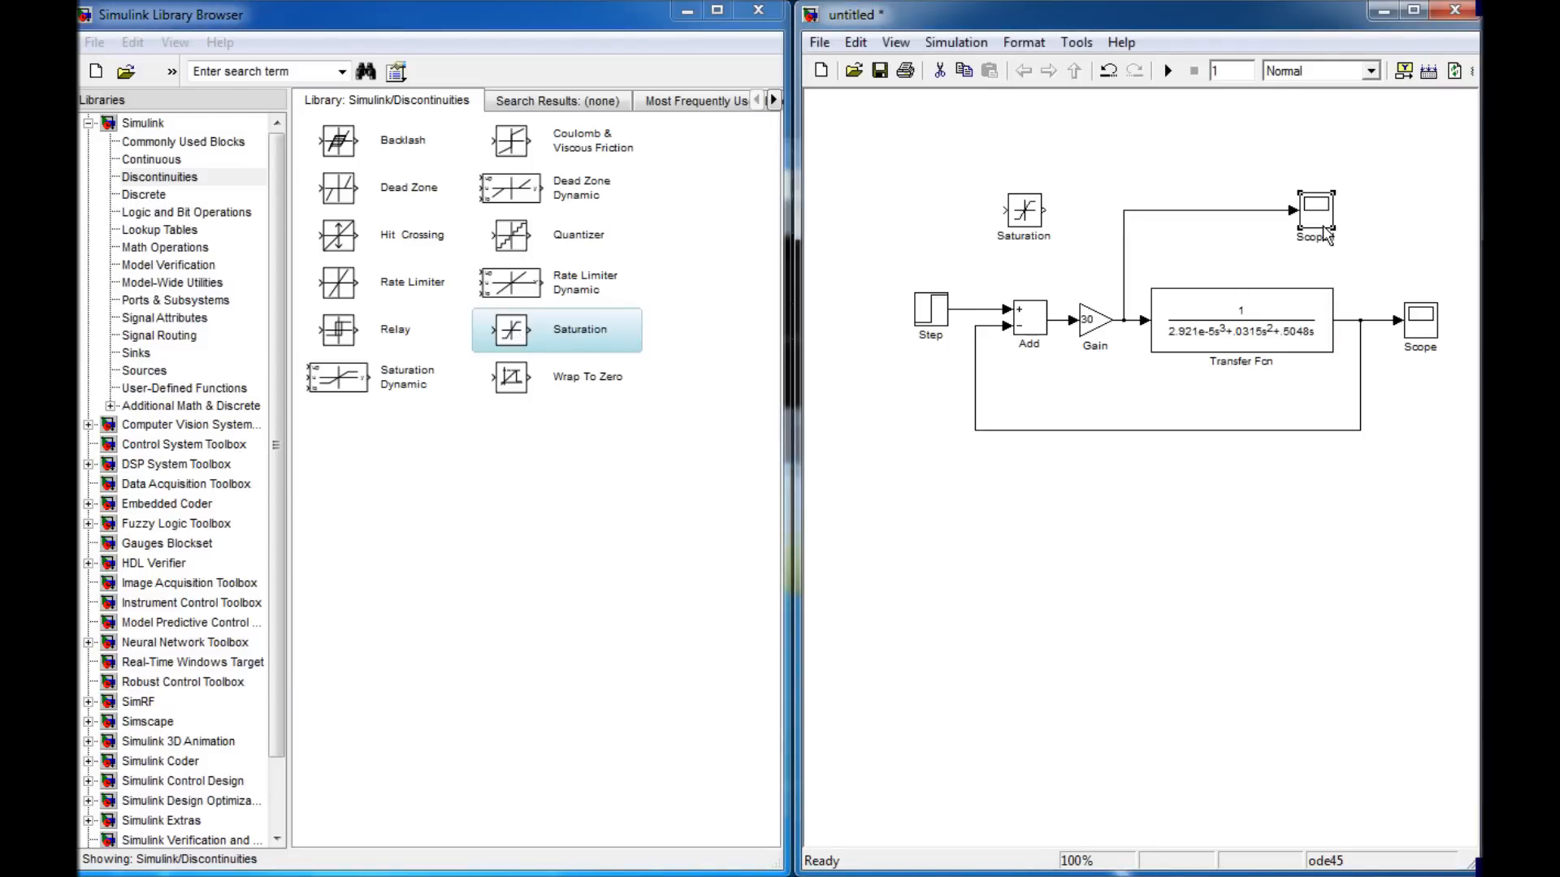
Shift Transfer Fcn and Scope together away from the Gain block and delete the signal line with its branch to Scope1
left_click_drag(1195, 386, 1449, 271)
left_click_drag(1281, 317, 1326, 332)
left_click_drag(1124, 297, 1195, 288)
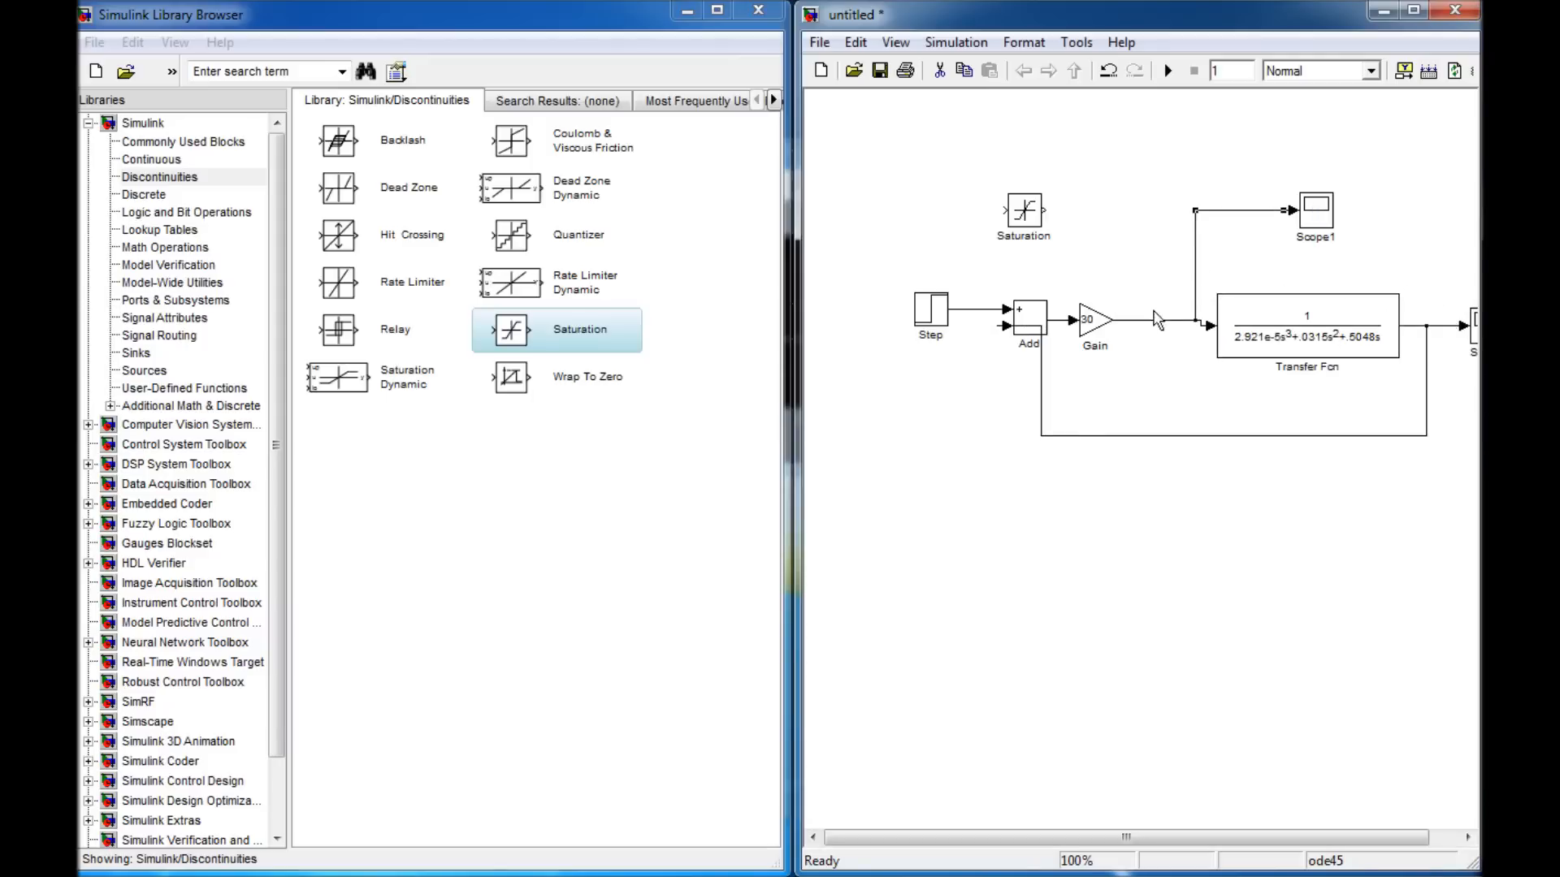
key("Delete")
Insert the Saturation block between Gain and Transfer Fcn, wire it to both and branch its output to Scope1
left_click_drag(1030, 220, 1166, 333)
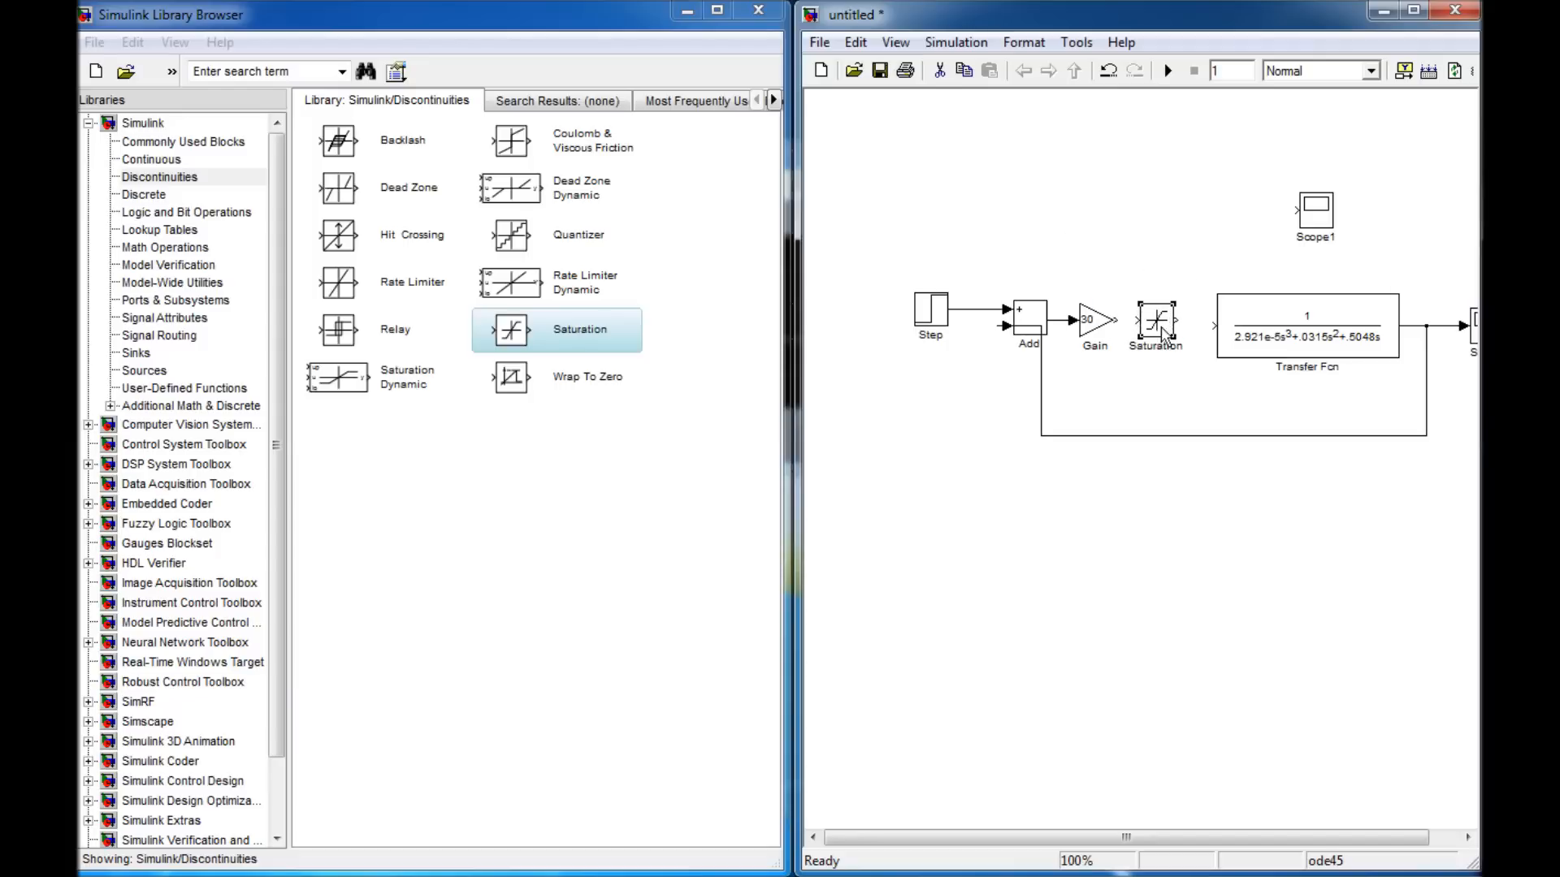
left_click(1109, 326)
left_click(1170, 323, "ctrl")
left_click(1239, 329, "ctrl")
left_click_drag(1199, 331, 1294, 211)
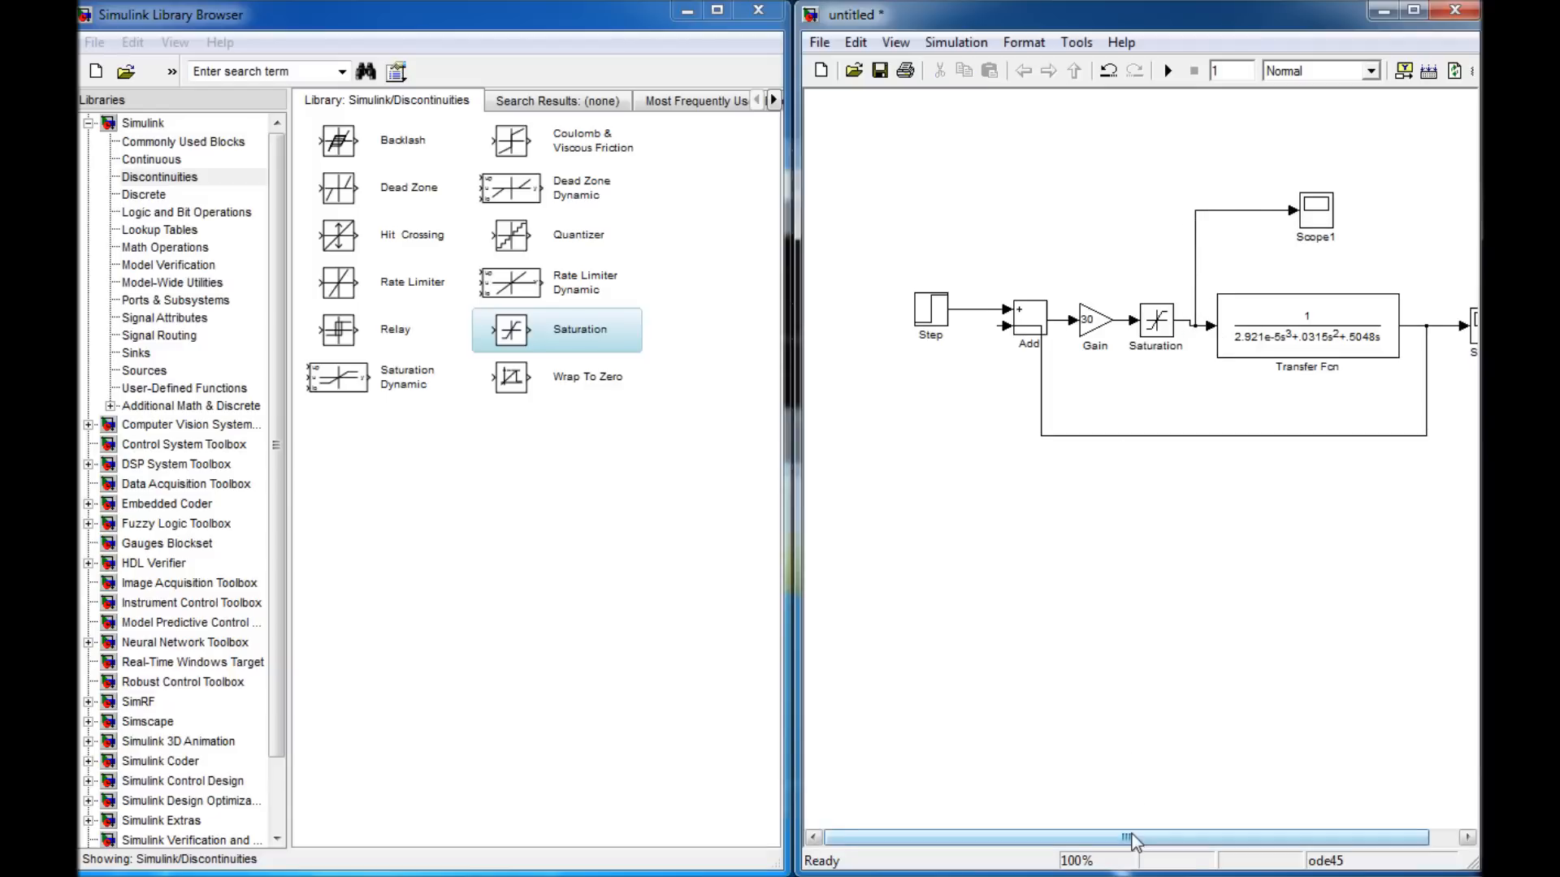
left_click_drag(1133, 841, 1167, 843)
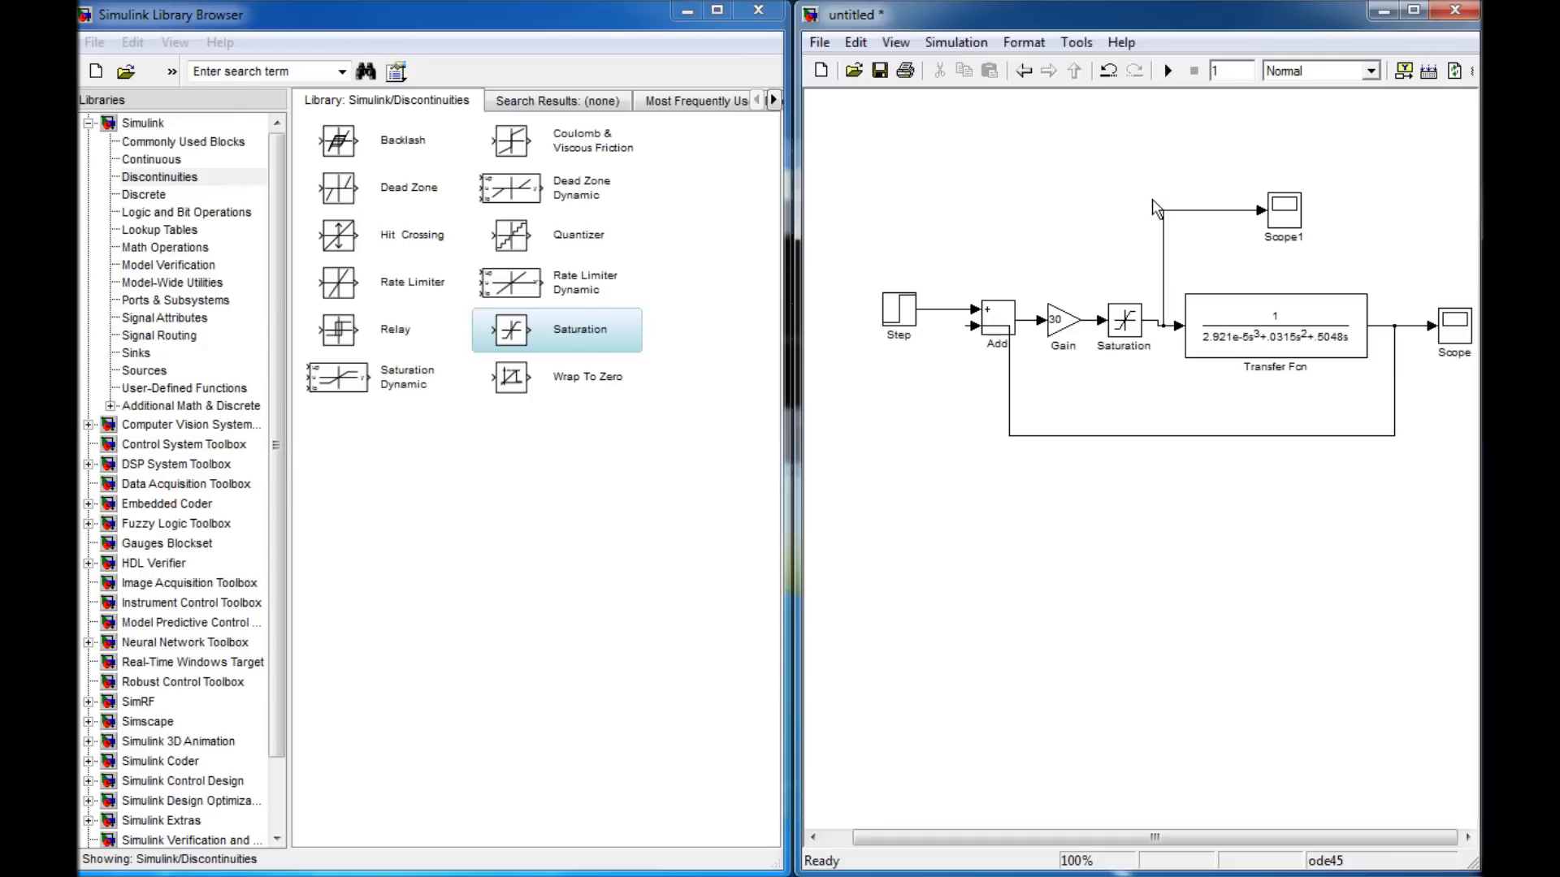
Set the Saturation block's upper limit to 5 and lower limit to -5, and run the simulation
left_click(1128, 332)
double_click(1130, 330)
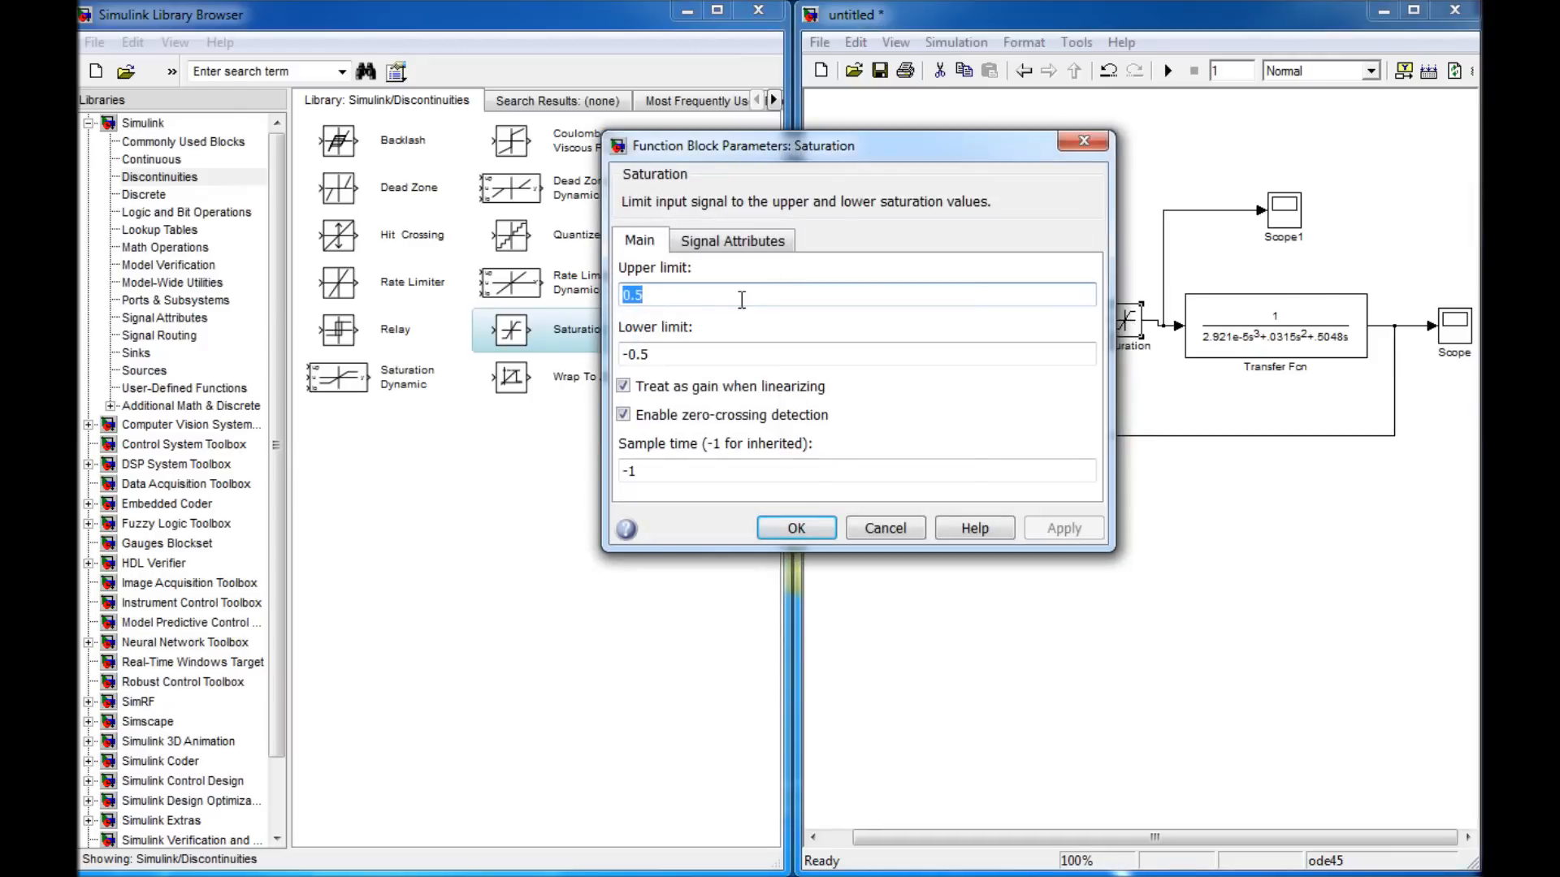
type("5")
key("Tab")
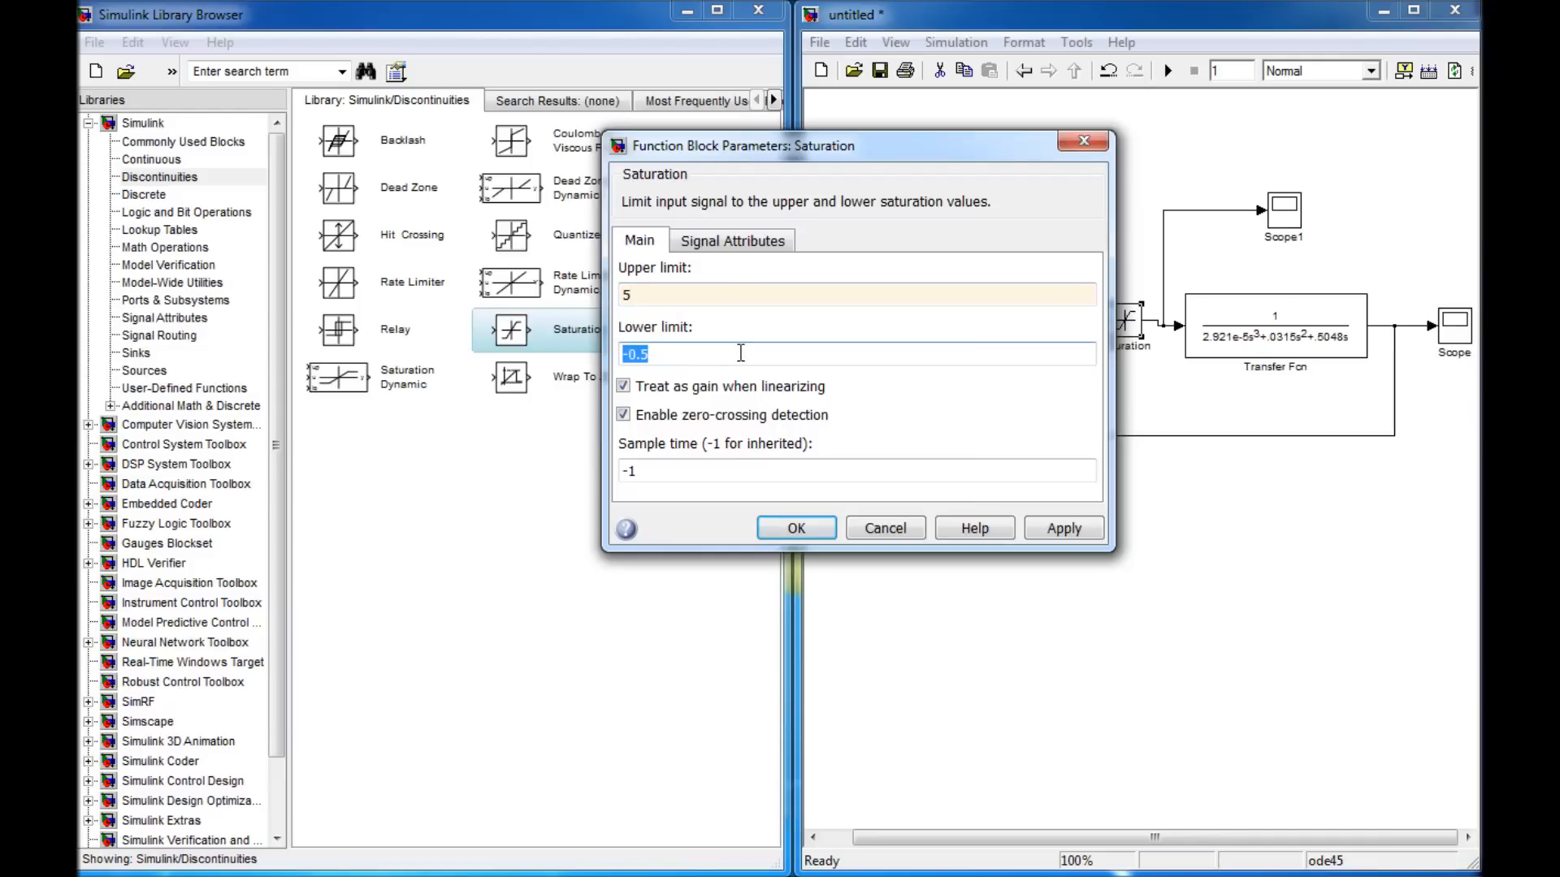
type("-5")
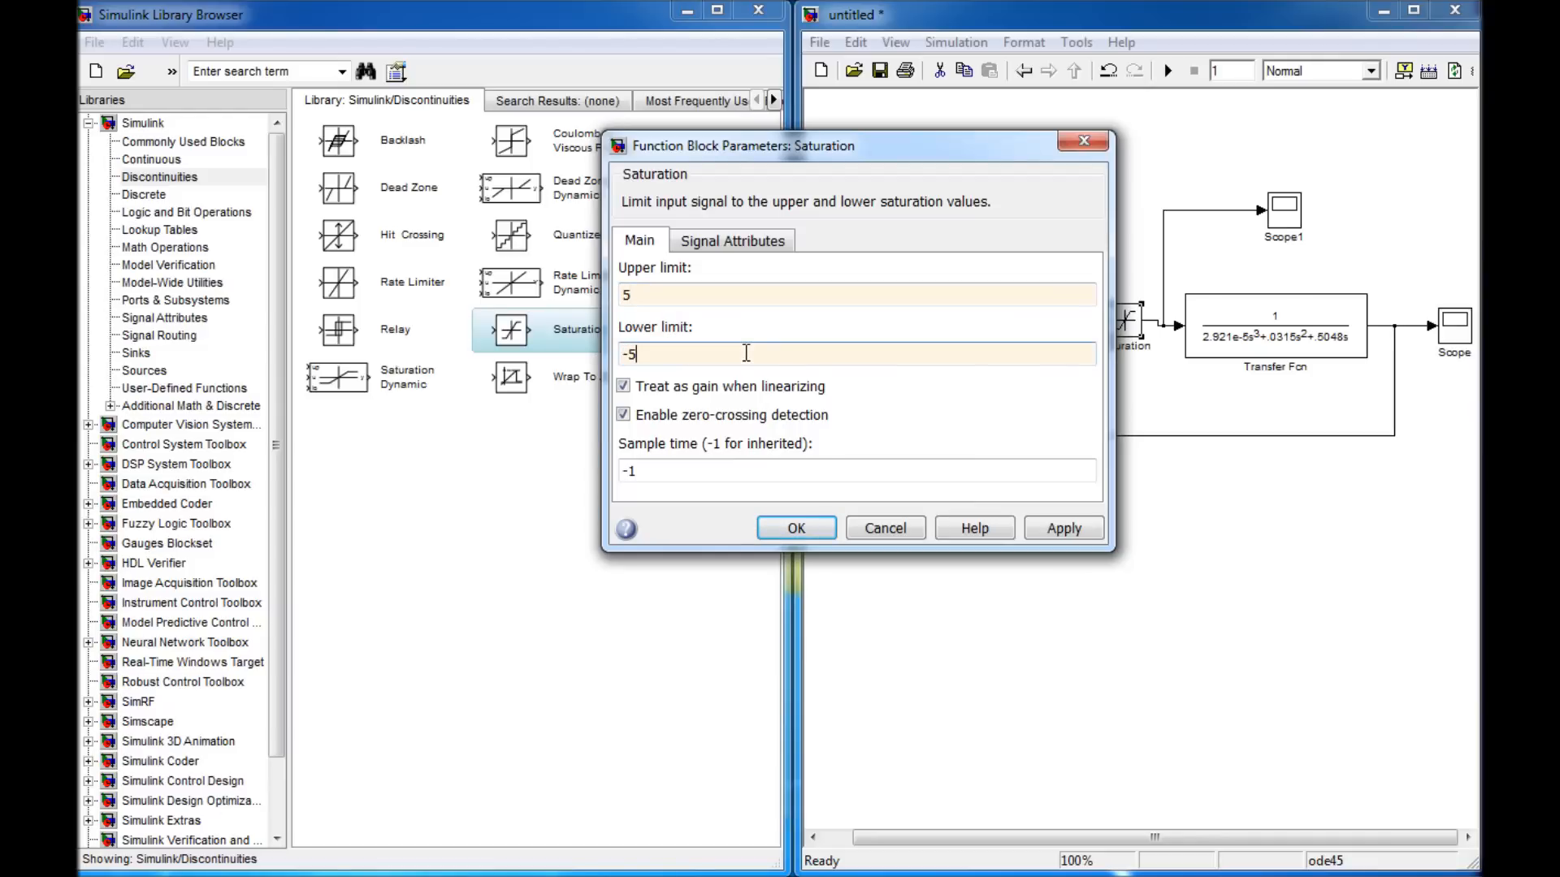
left_click(800, 528)
left_click(1168, 72)
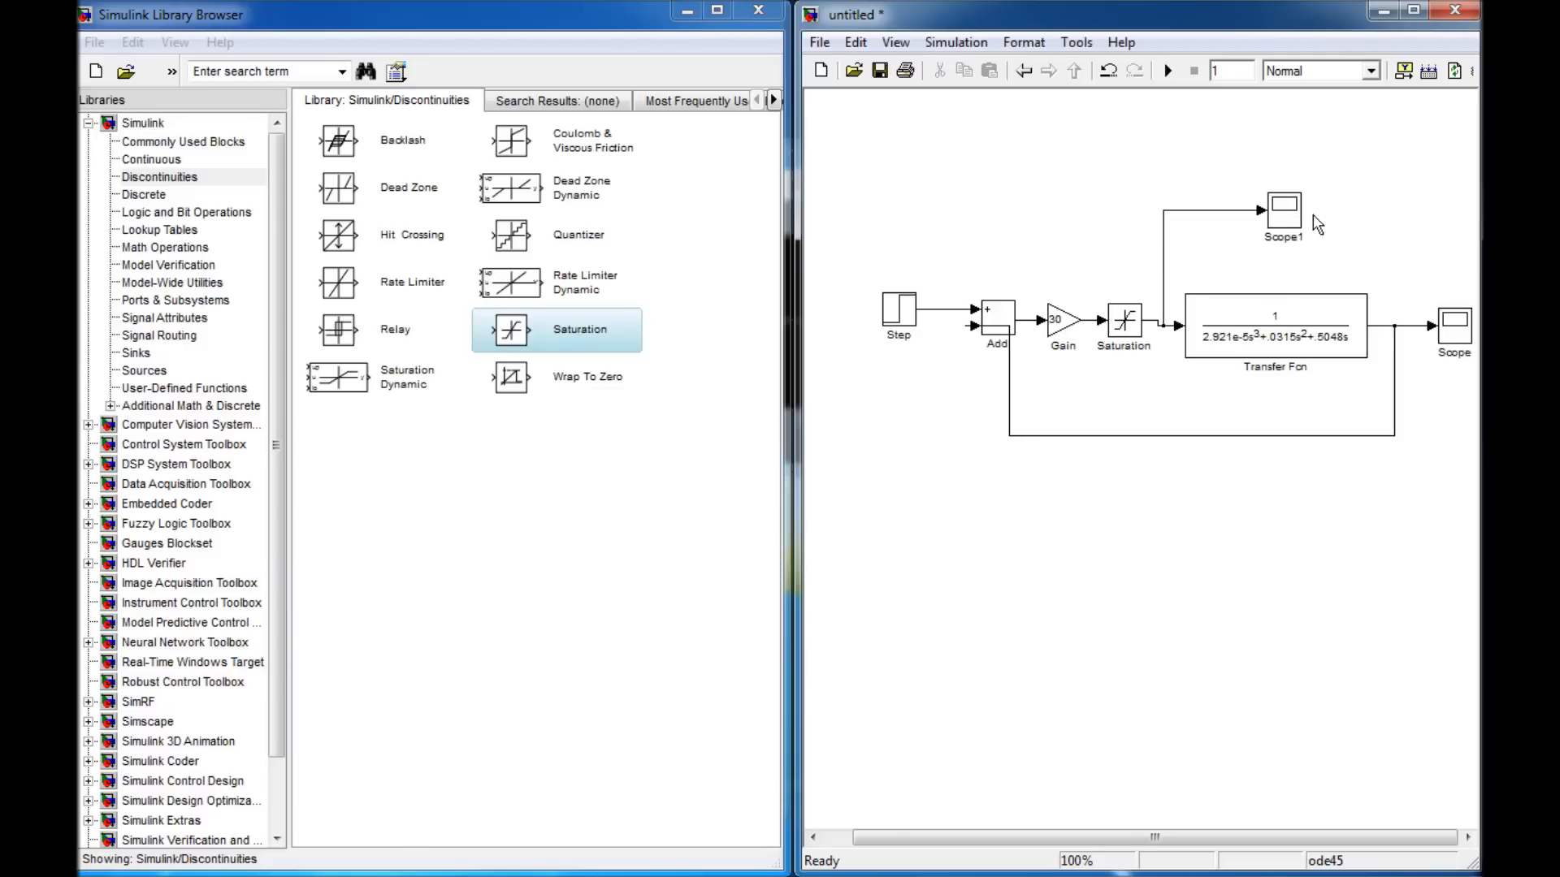
Examine the saturated control signal in Scope1 and close its plot window
double_click(1274, 215)
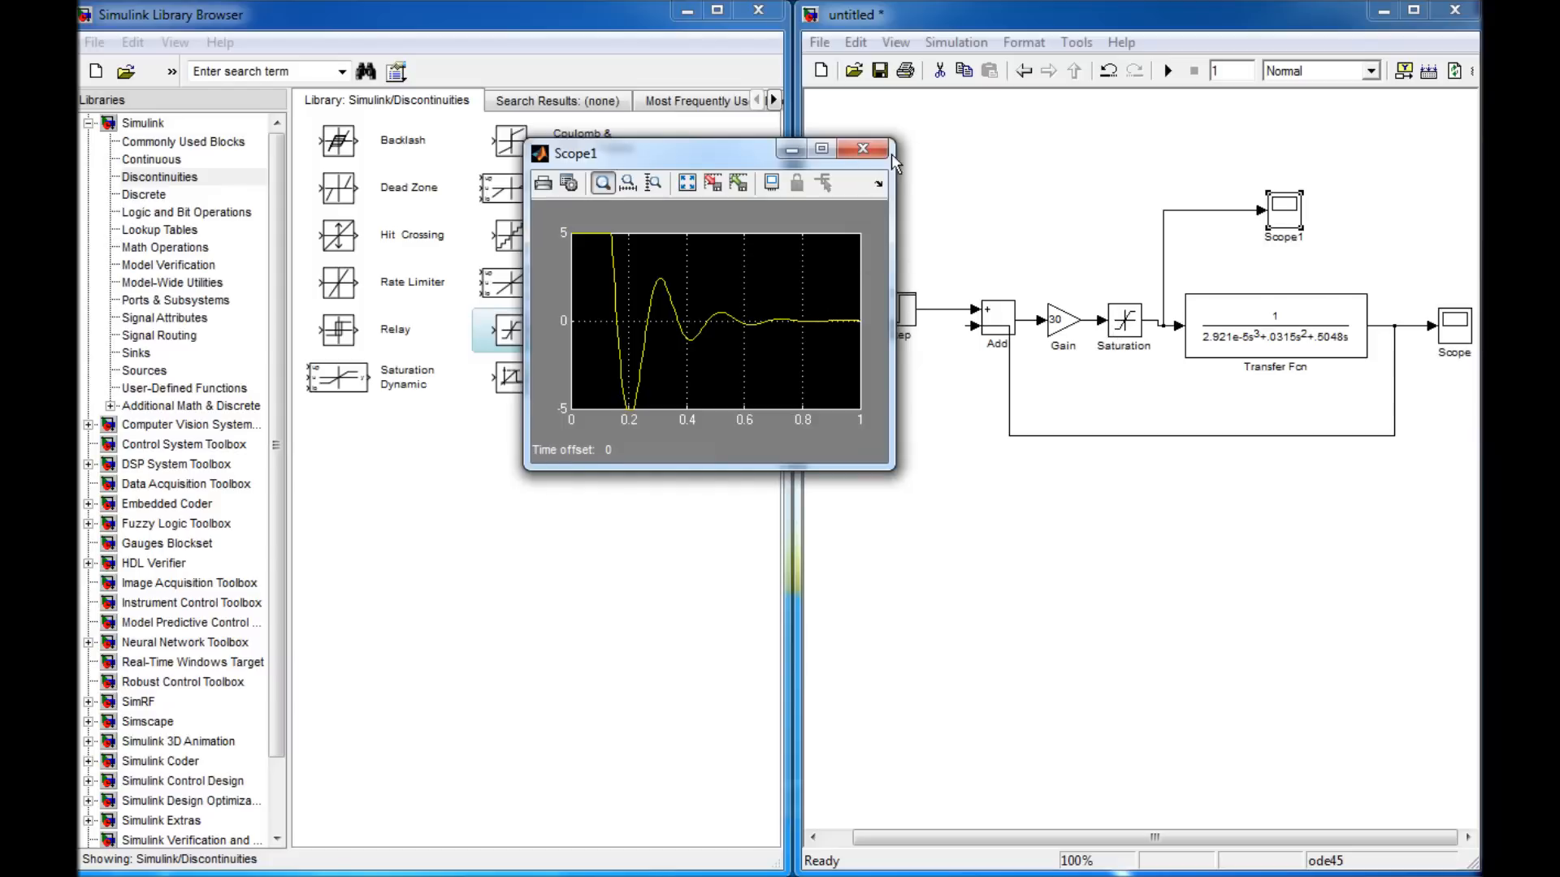
left_click(860, 151)
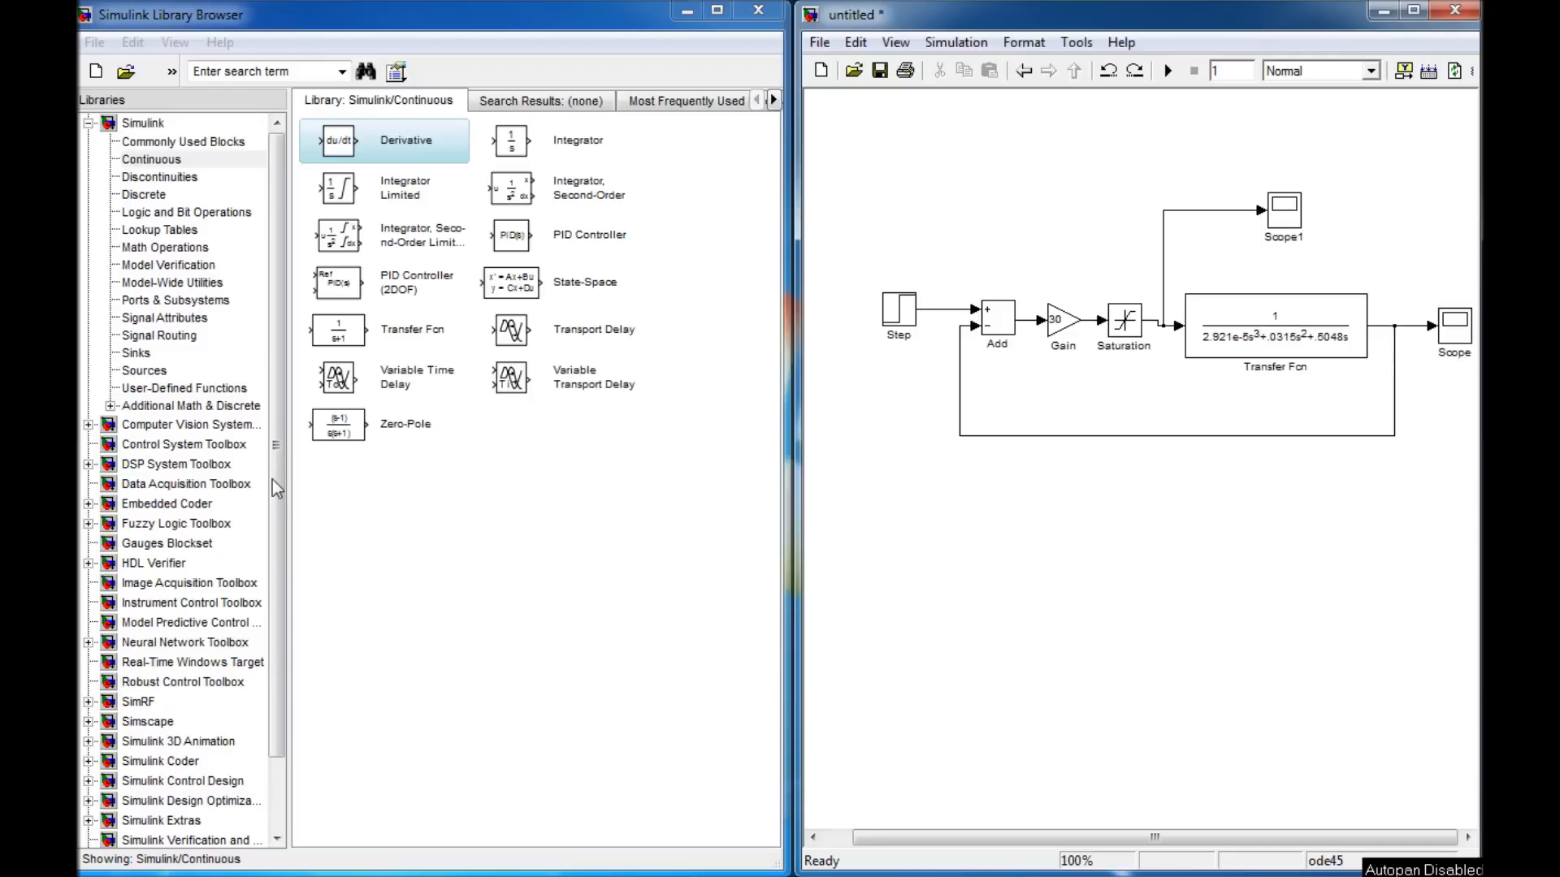
Place a To Workspace block from the Sinks library above Scope and branch the Transfer Fcn output to it
left_click(134, 354)
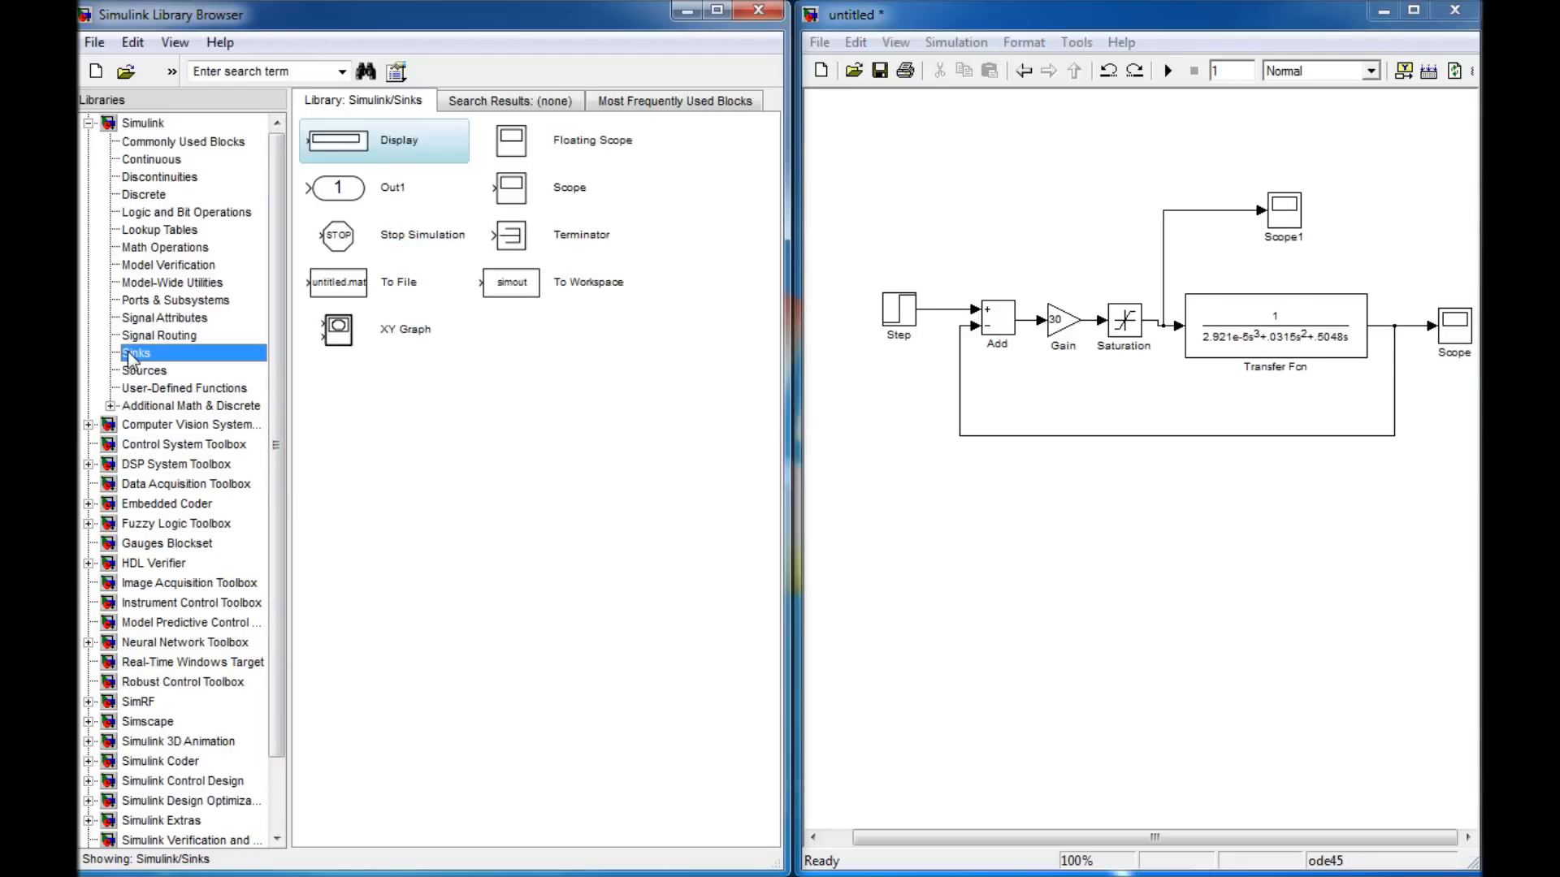
left_click(524, 289)
left_click_drag(524, 289, 1424, 245)
left_click_drag(1378, 326, 1405, 241)
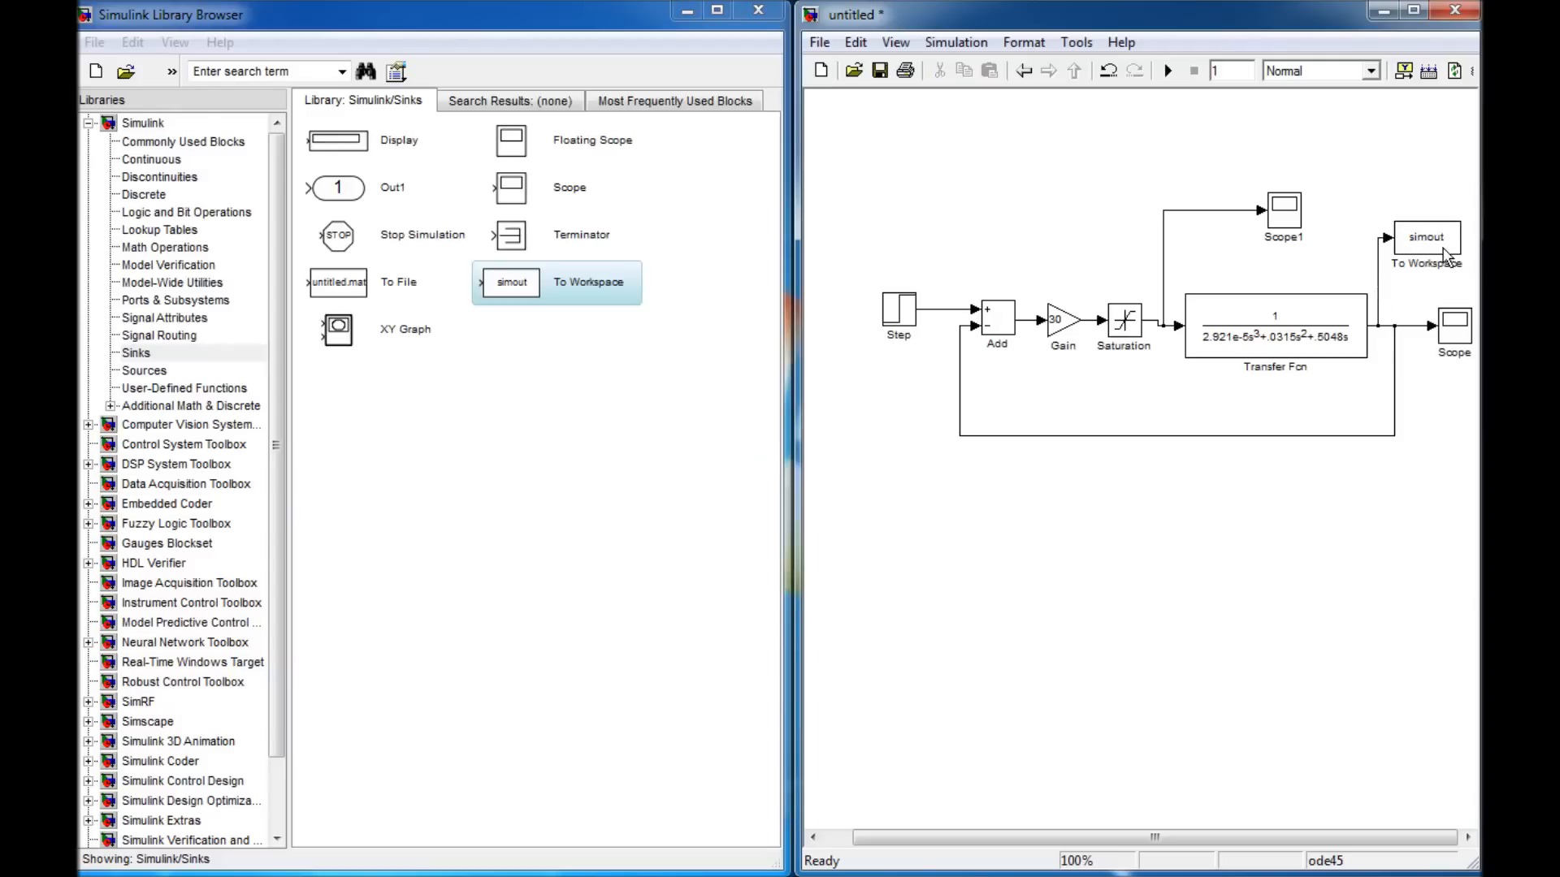
Name the To Workspace variable simData, keep the Timeseries save format, and run the simulation
double_click(1428, 242)
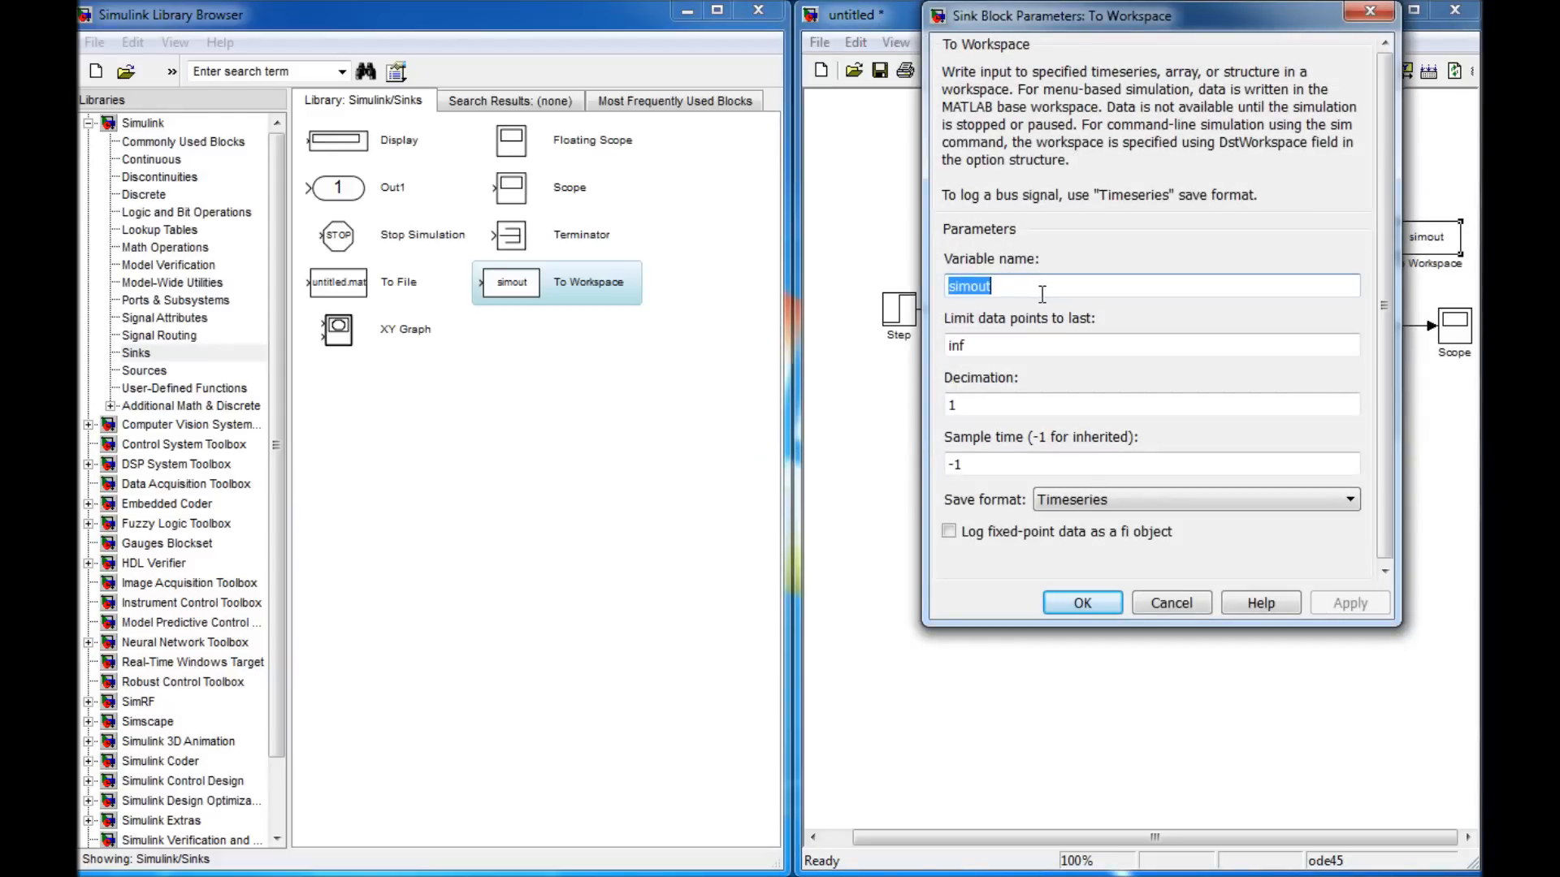
type("simData")
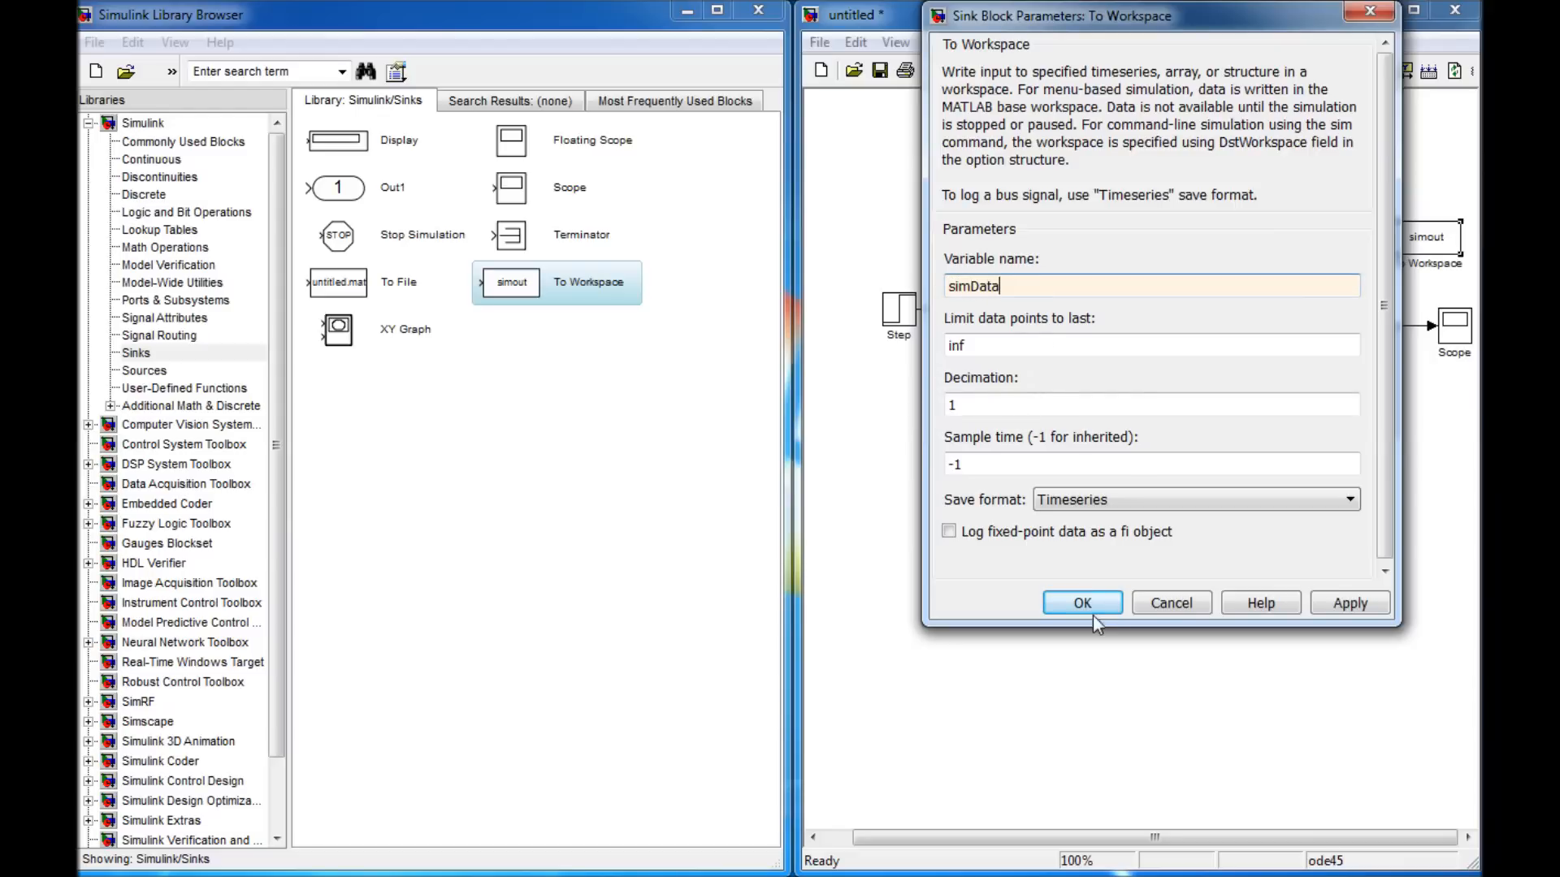
left_click(1350, 501)
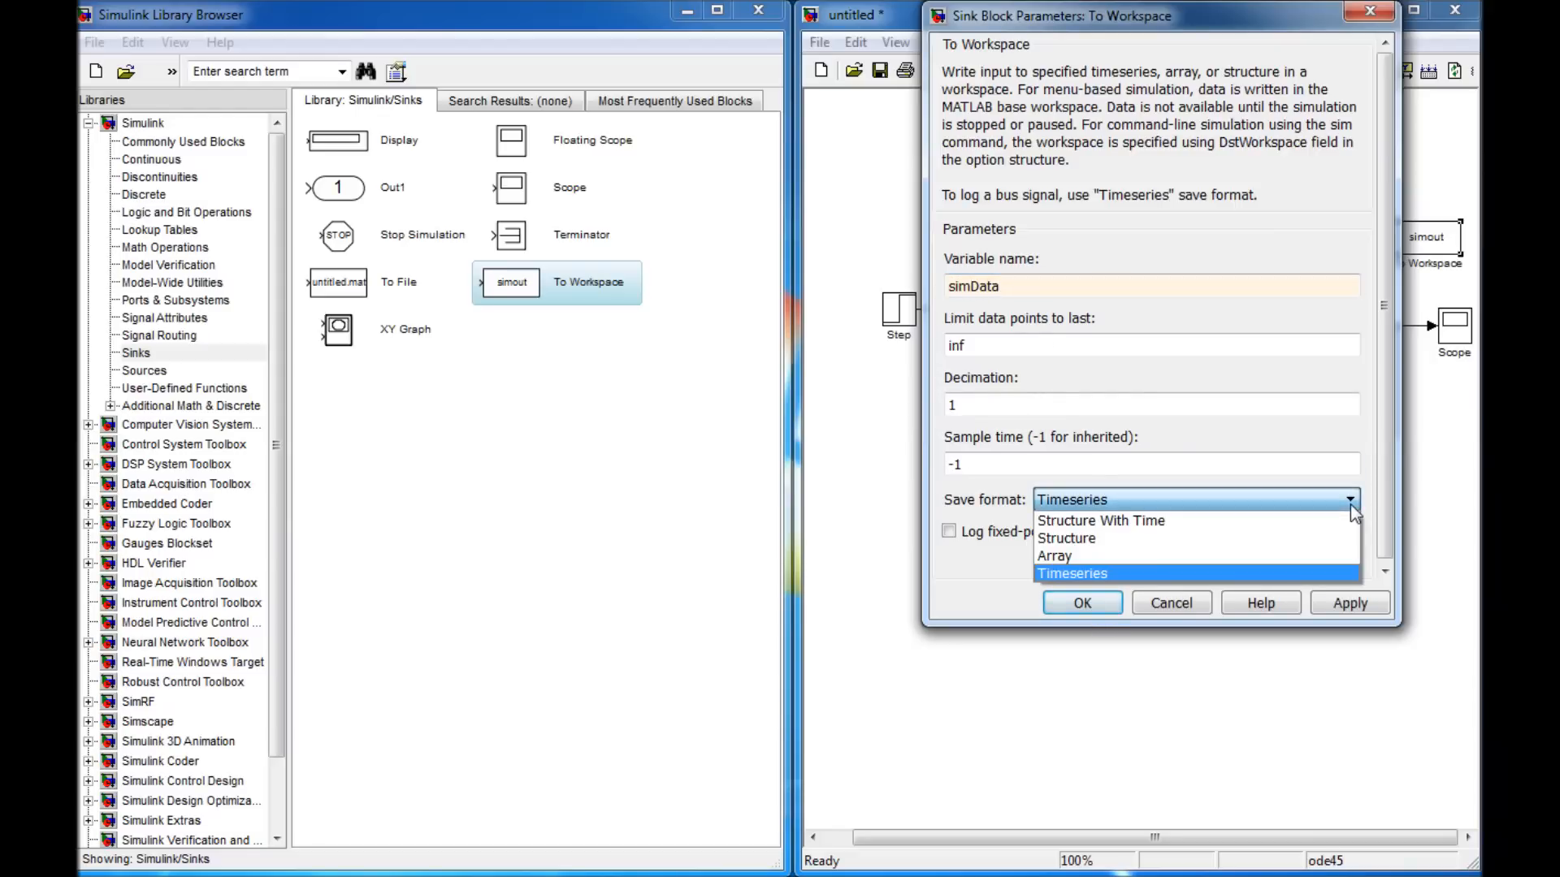
left_click(1350, 502)
left_click(1081, 604)
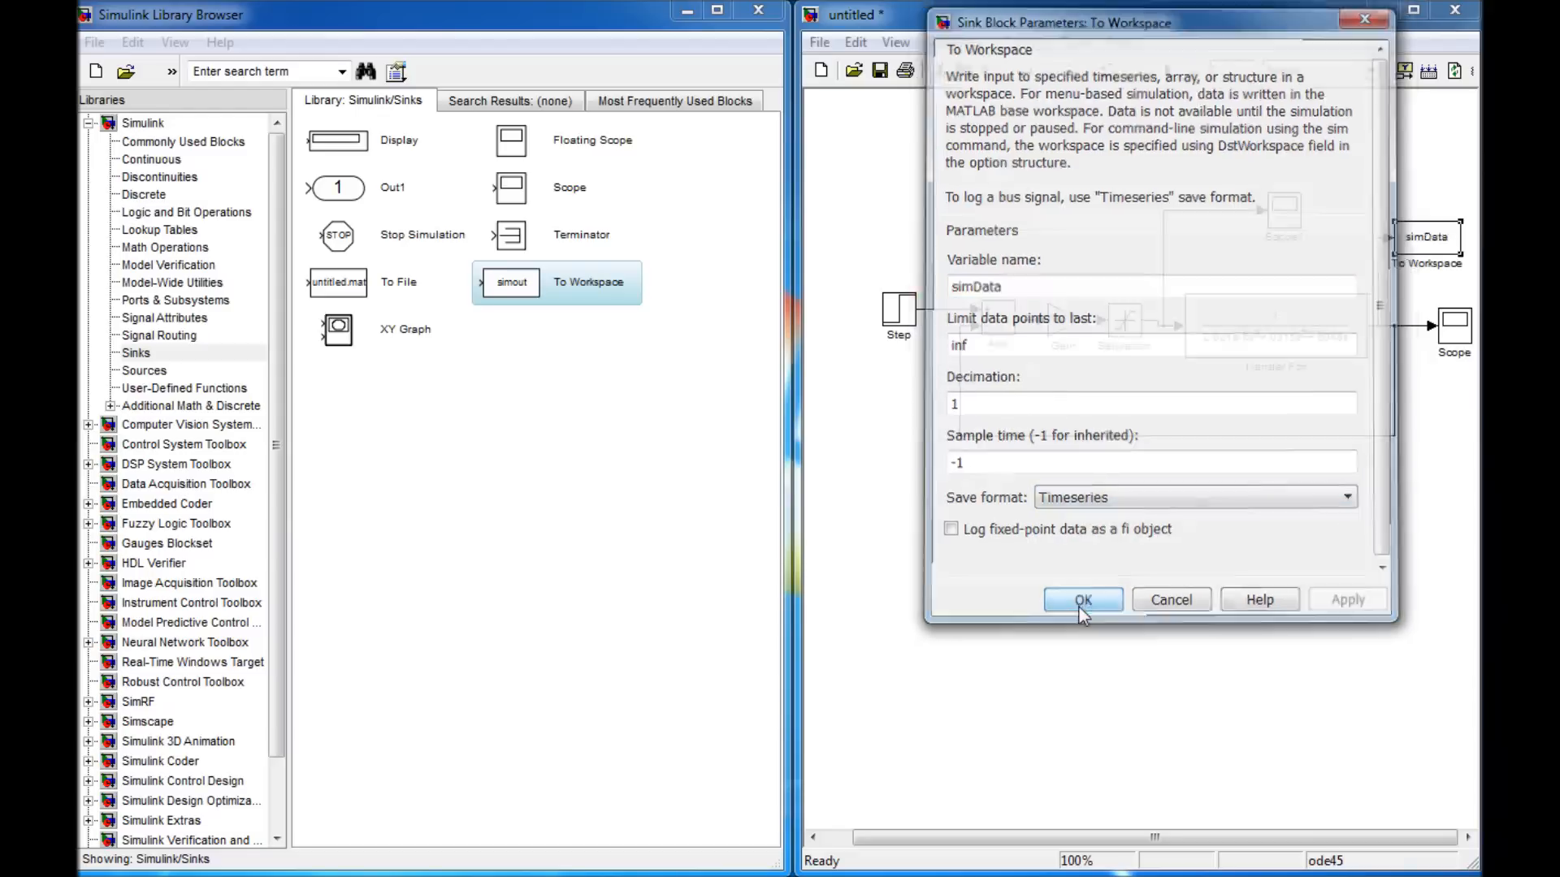
left_click(1167, 72)
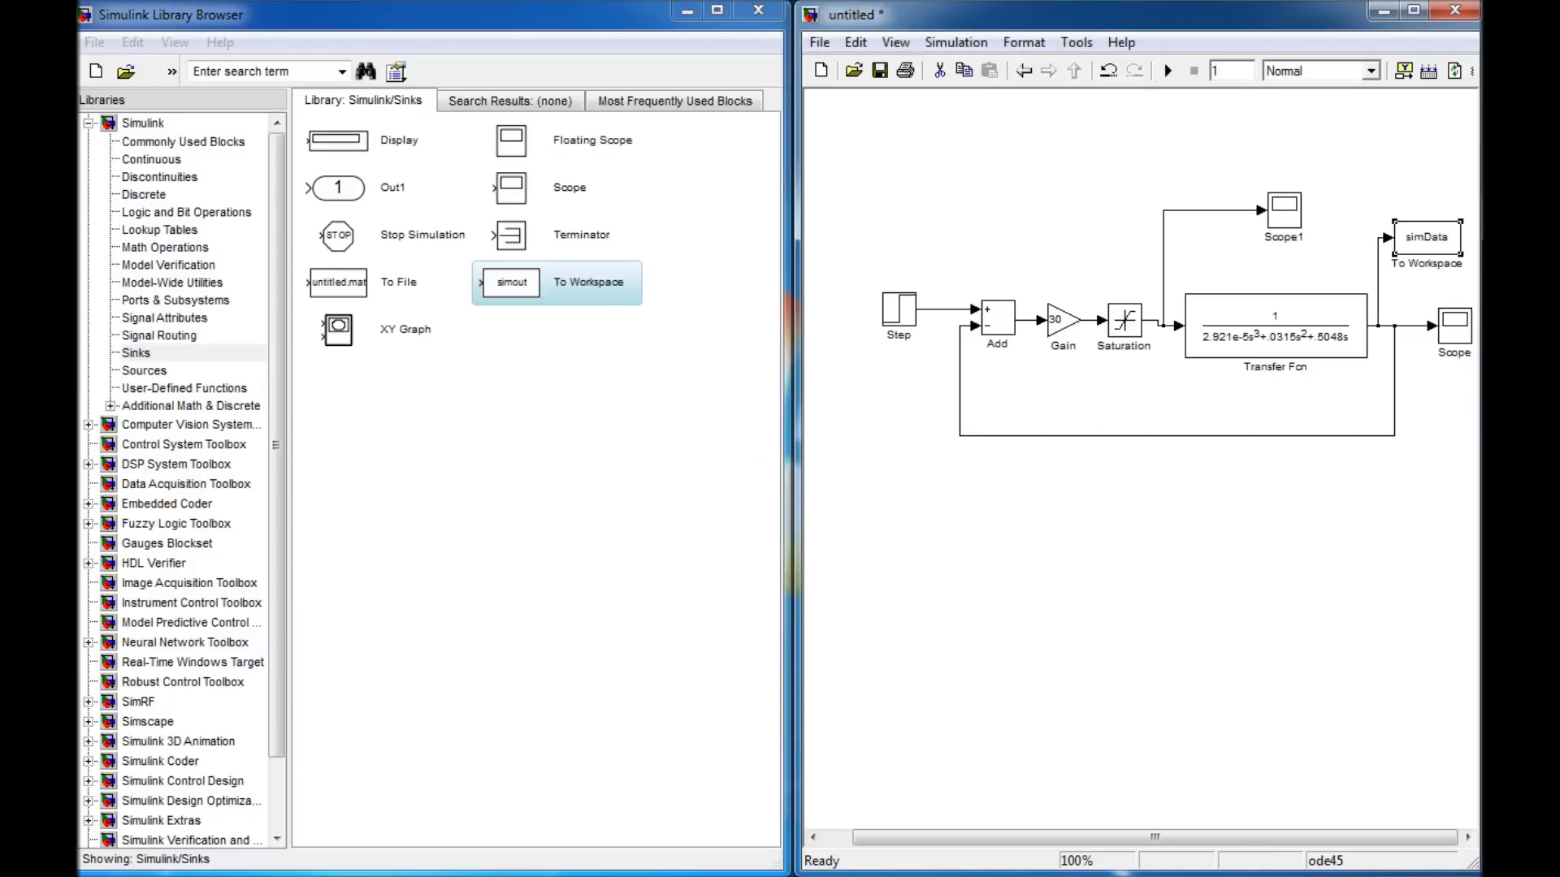
Switch to the MATLAB main window, list the time vector with simData.time and look through the values
key("alt+Tab")
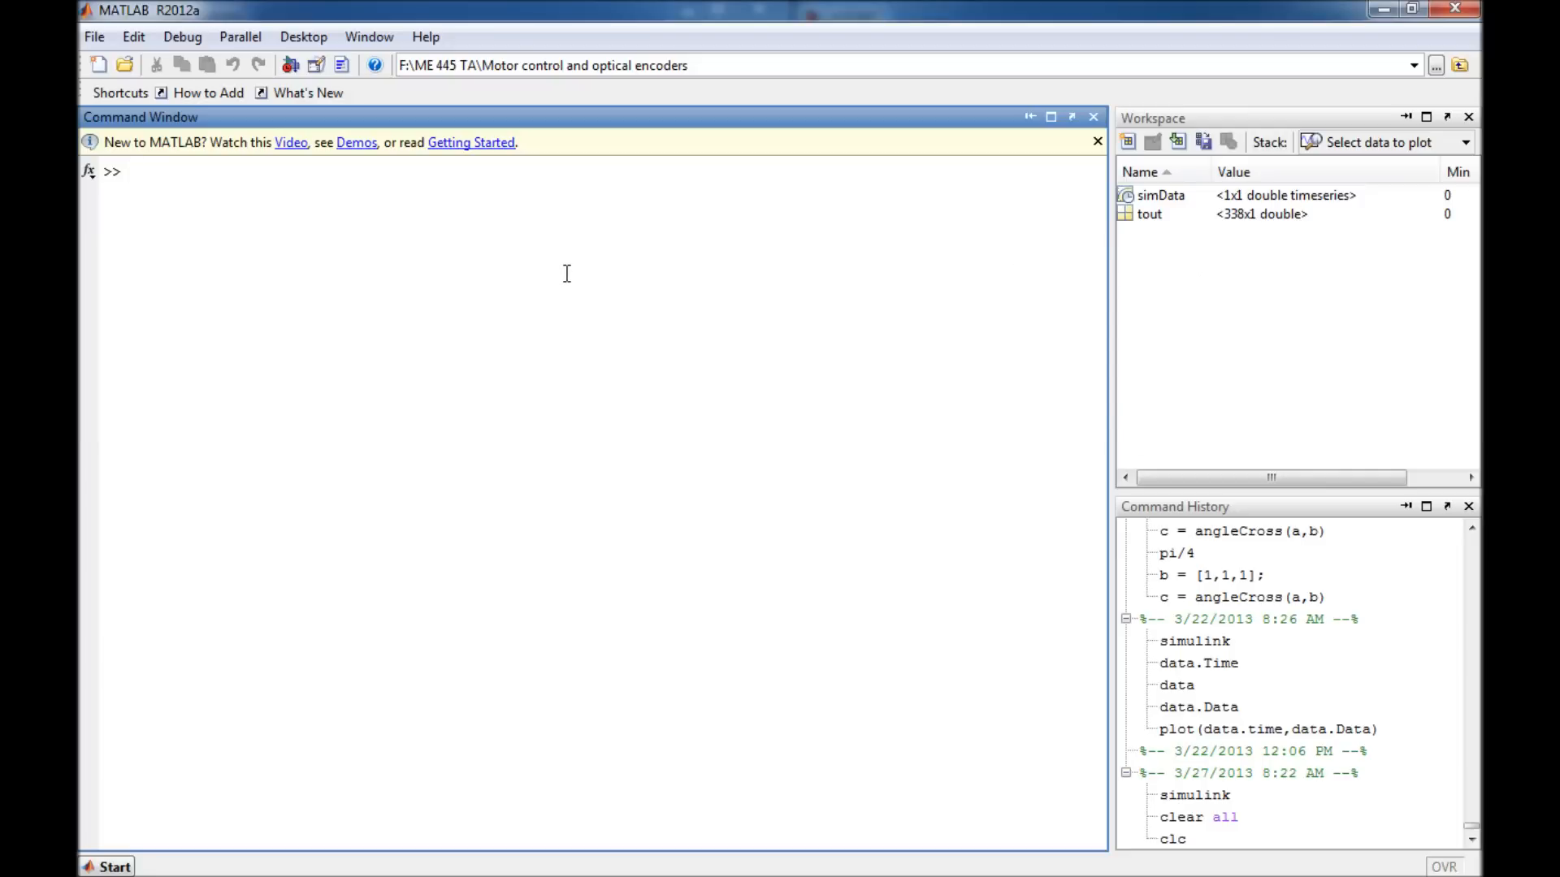
type("simData.time")
key("Return")
scroll(519, 439, "up", 20)
scroll(520, 439, "down", 12)
scroll(520, 440, "down", 10)
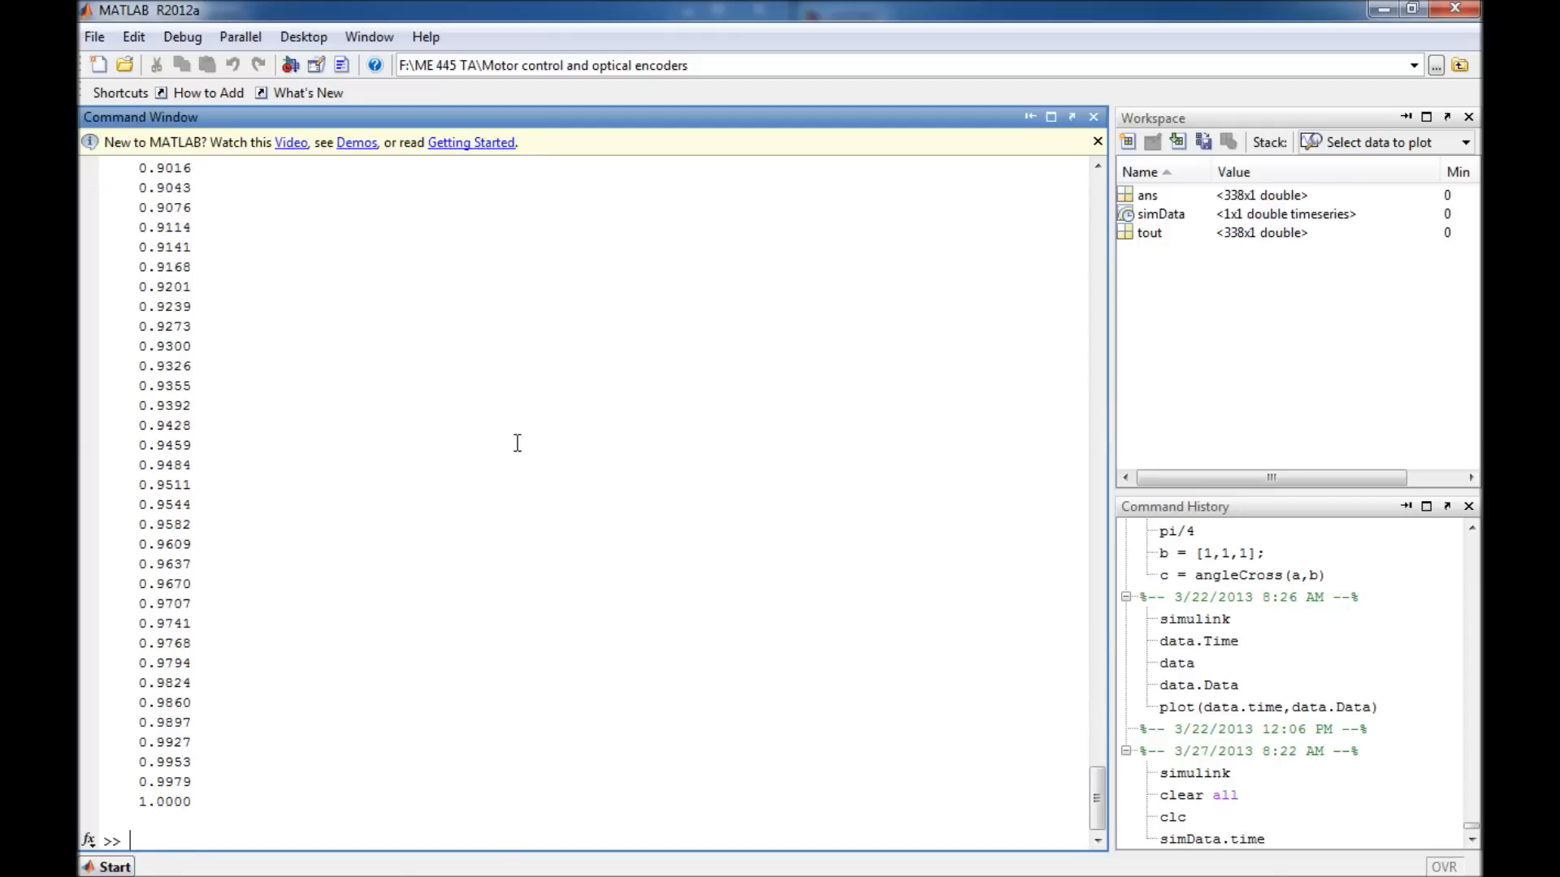
List the logged output values with simData.data
key("Up")
key("BackSpace")
key("BackSpace")
key("BackSpace")
type("dat")
key("Return")
Plot the logged response with plot(simData.time,simData.data) and move the figure window lower over the Command Window
type("plot(simDa")
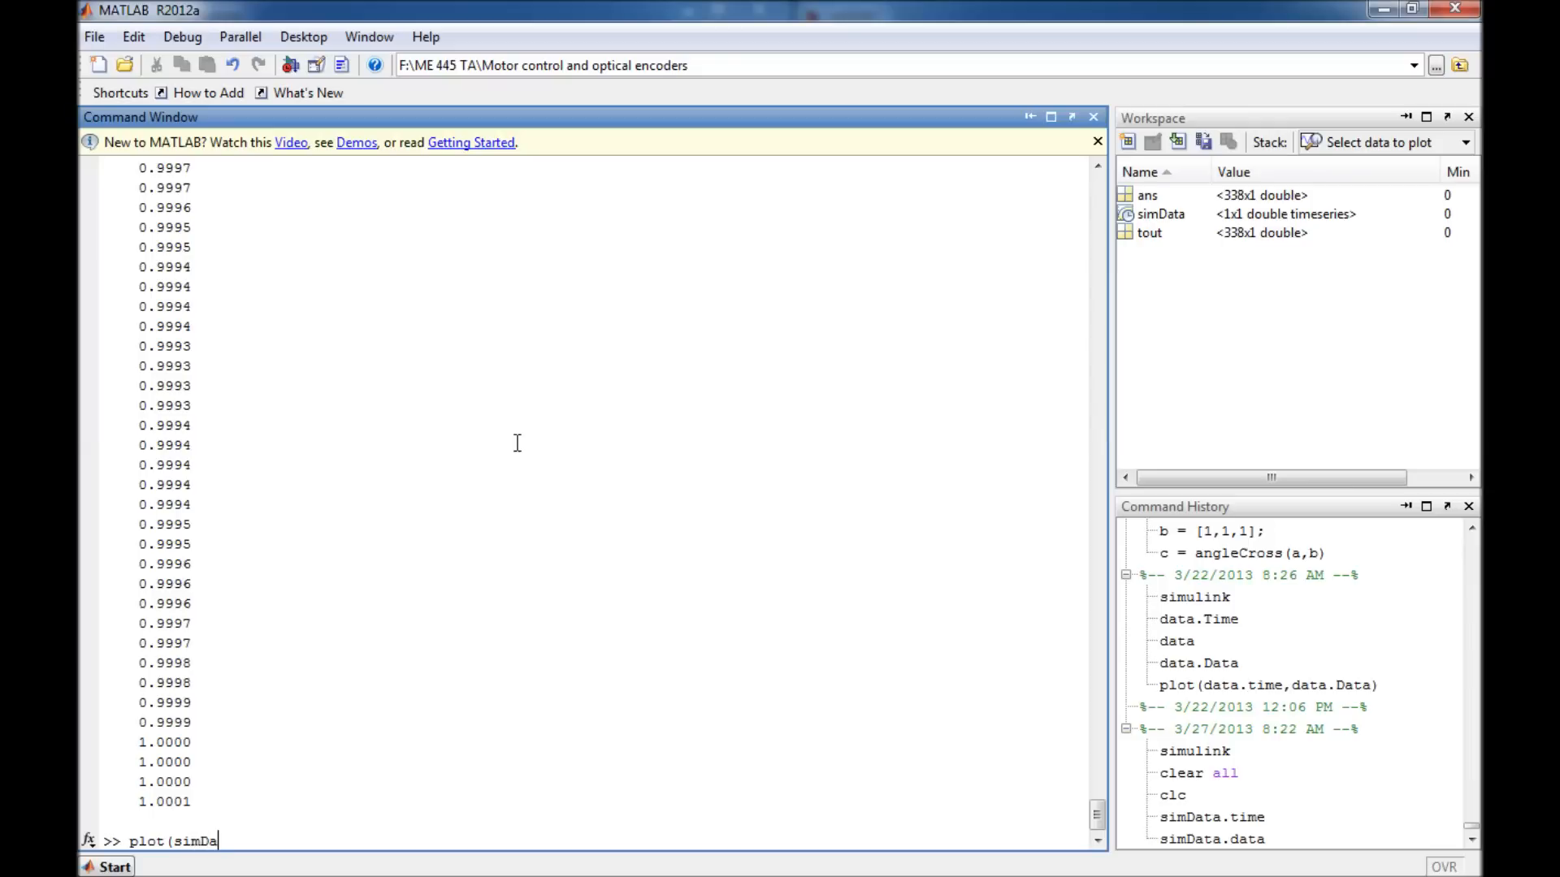
type("ta.time,simData.data)")
key("Return")
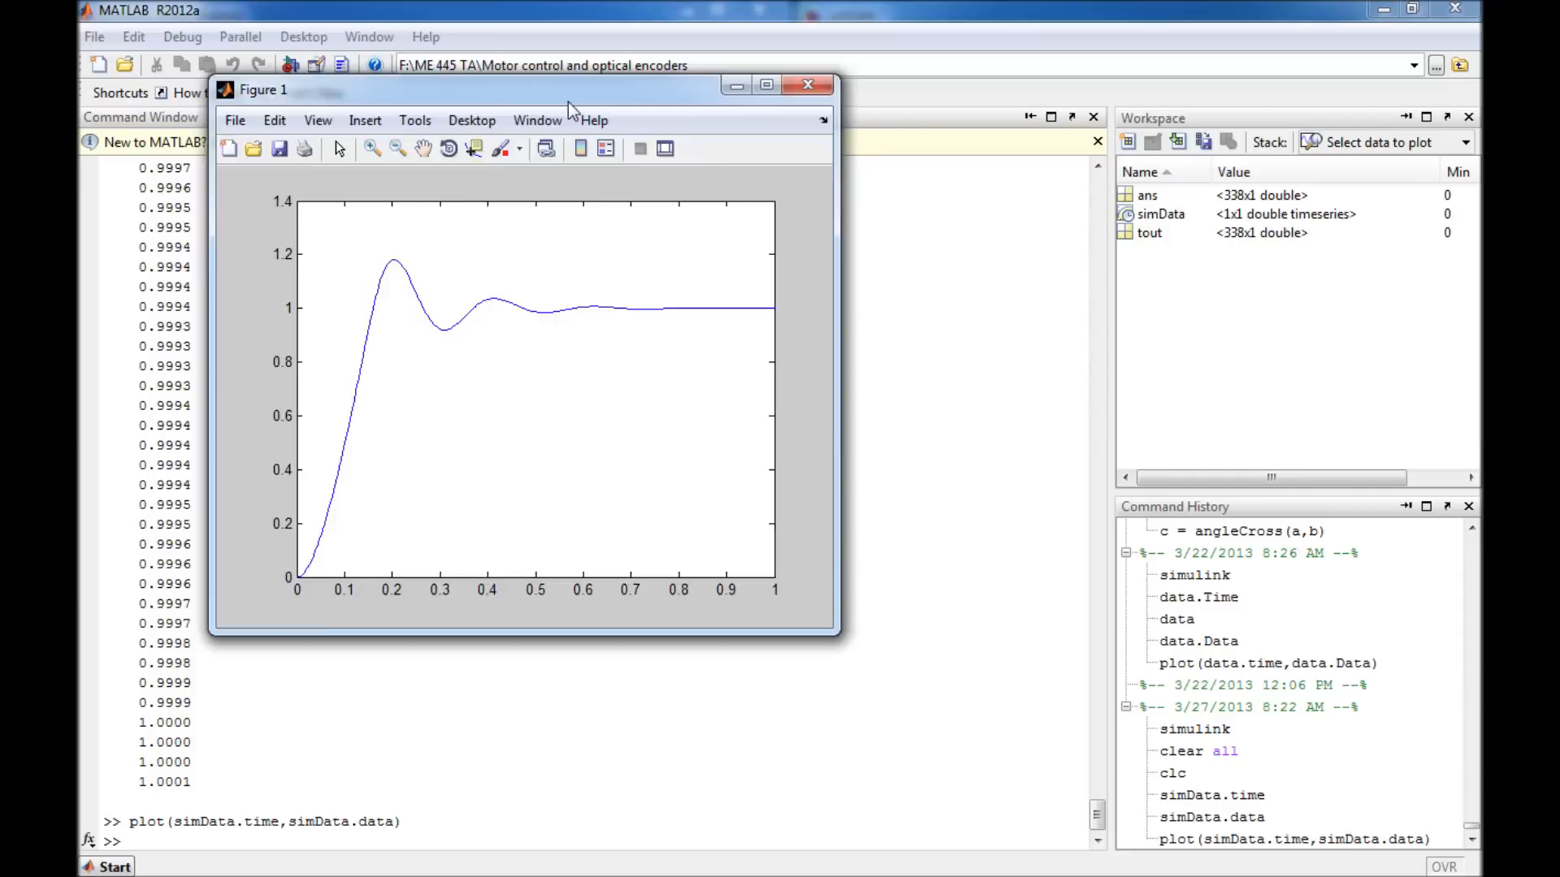
left_click_drag(568, 77, 710, 276)
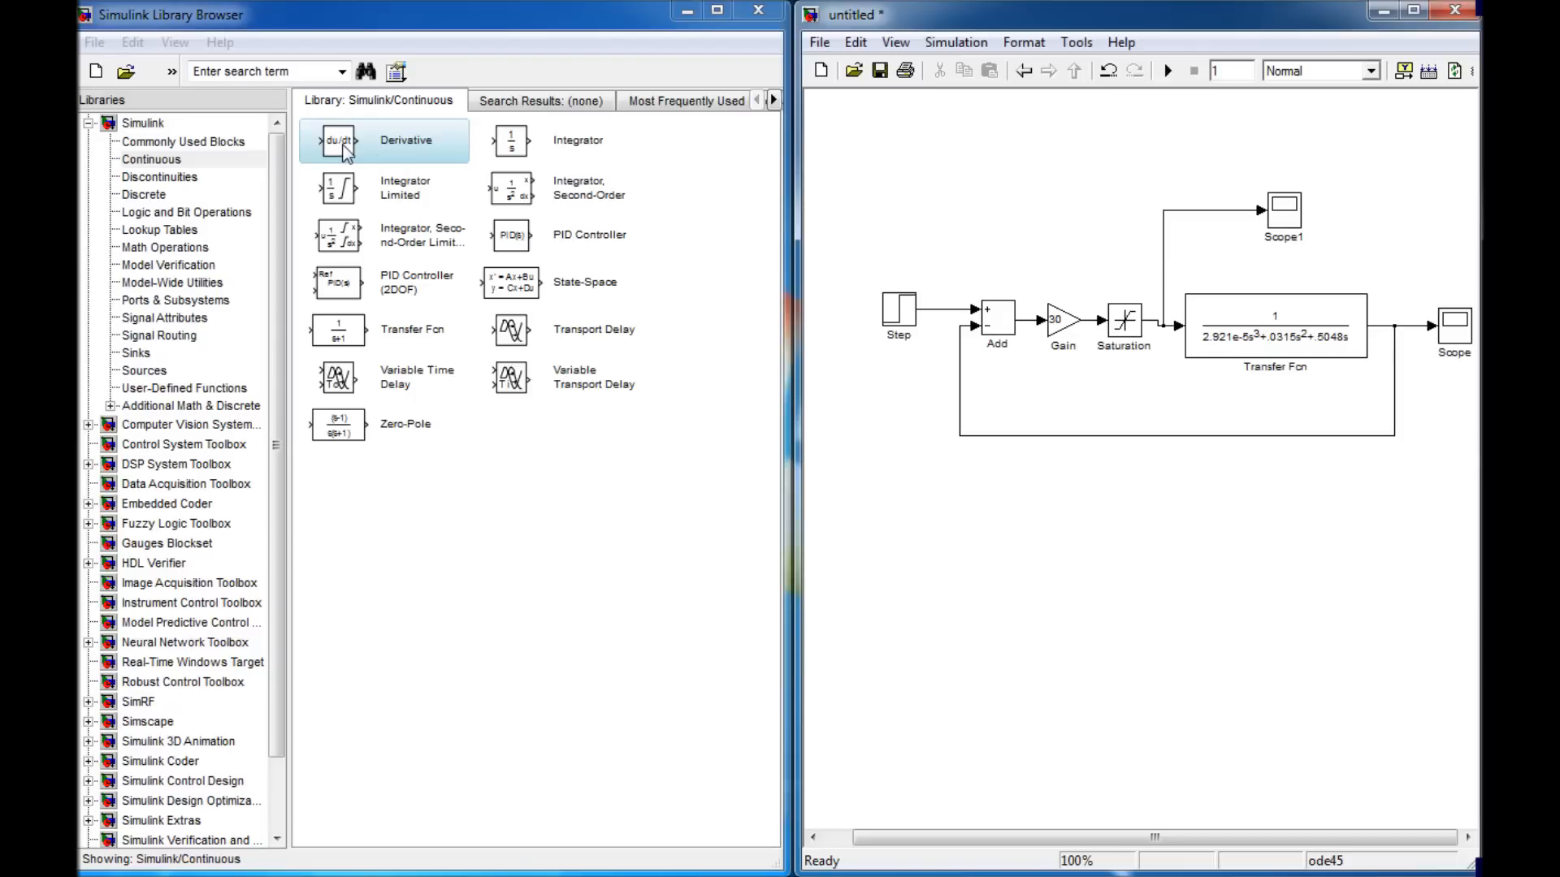
Show the blocks of the Continuous library in the Simulink Library Browser
left_click(165, 162)
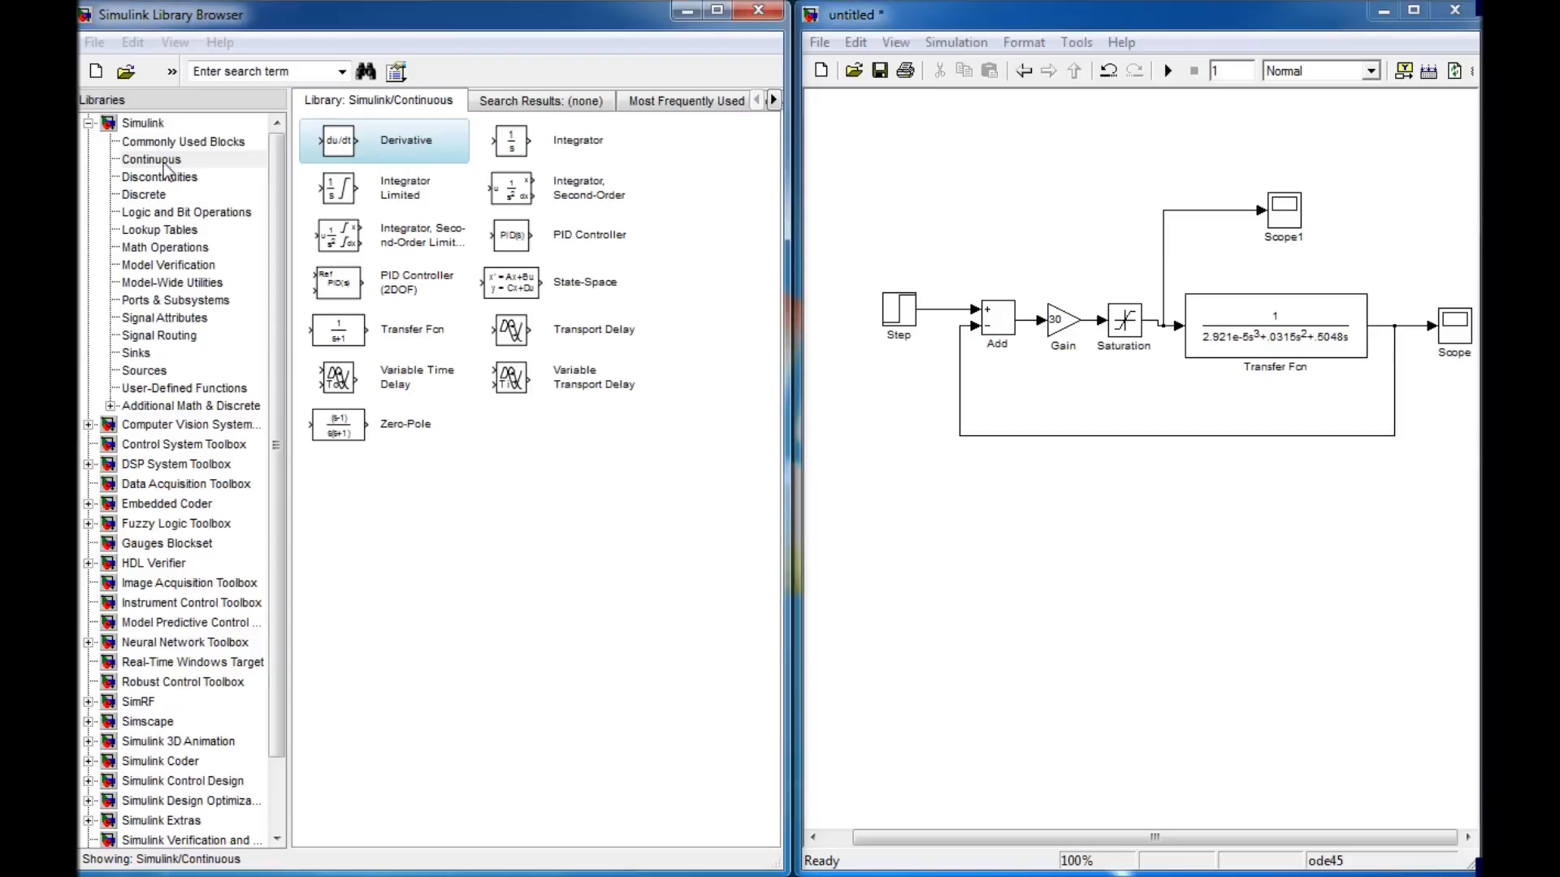